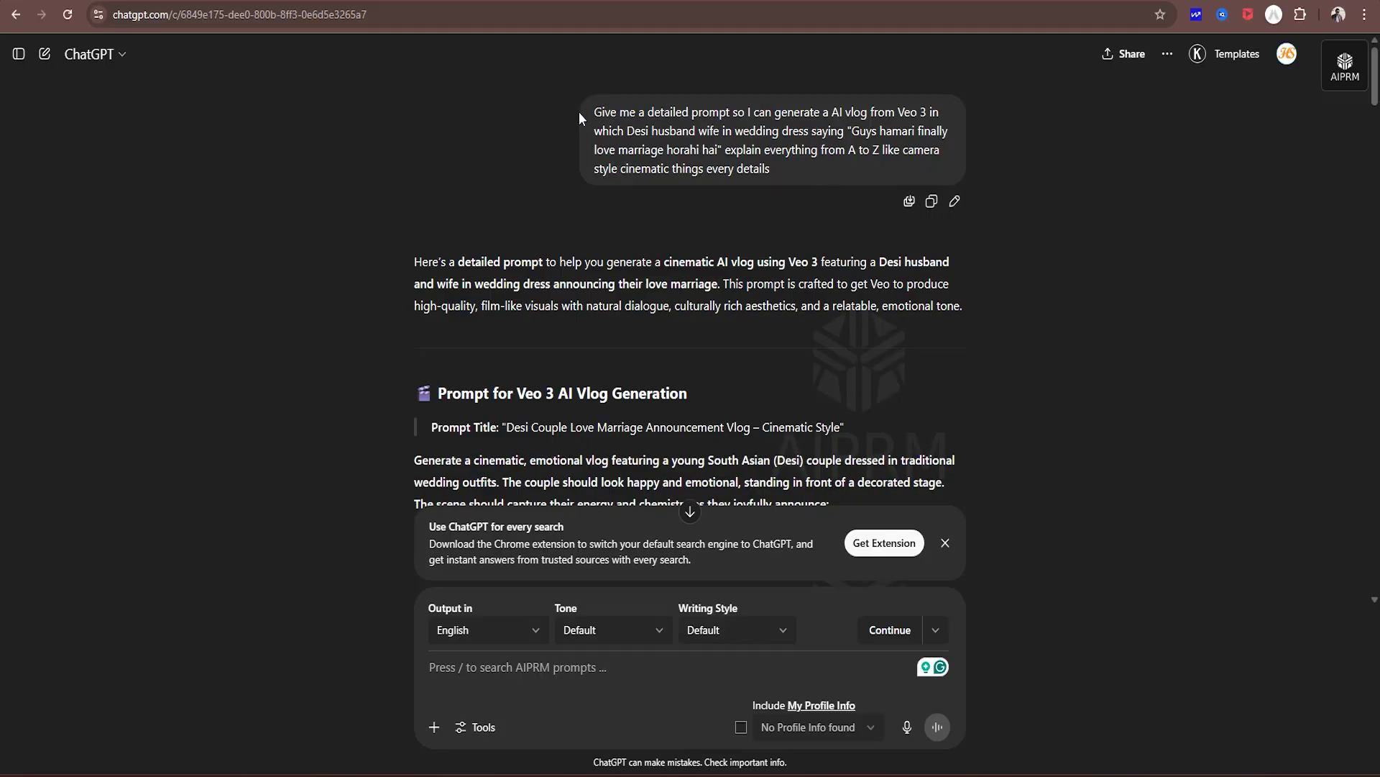
- Highlight and read the opening request for a Veo 3 wedding vlog prompt, including its camera-style and cinematic details
left_click_drag(593, 112, 660, 112)
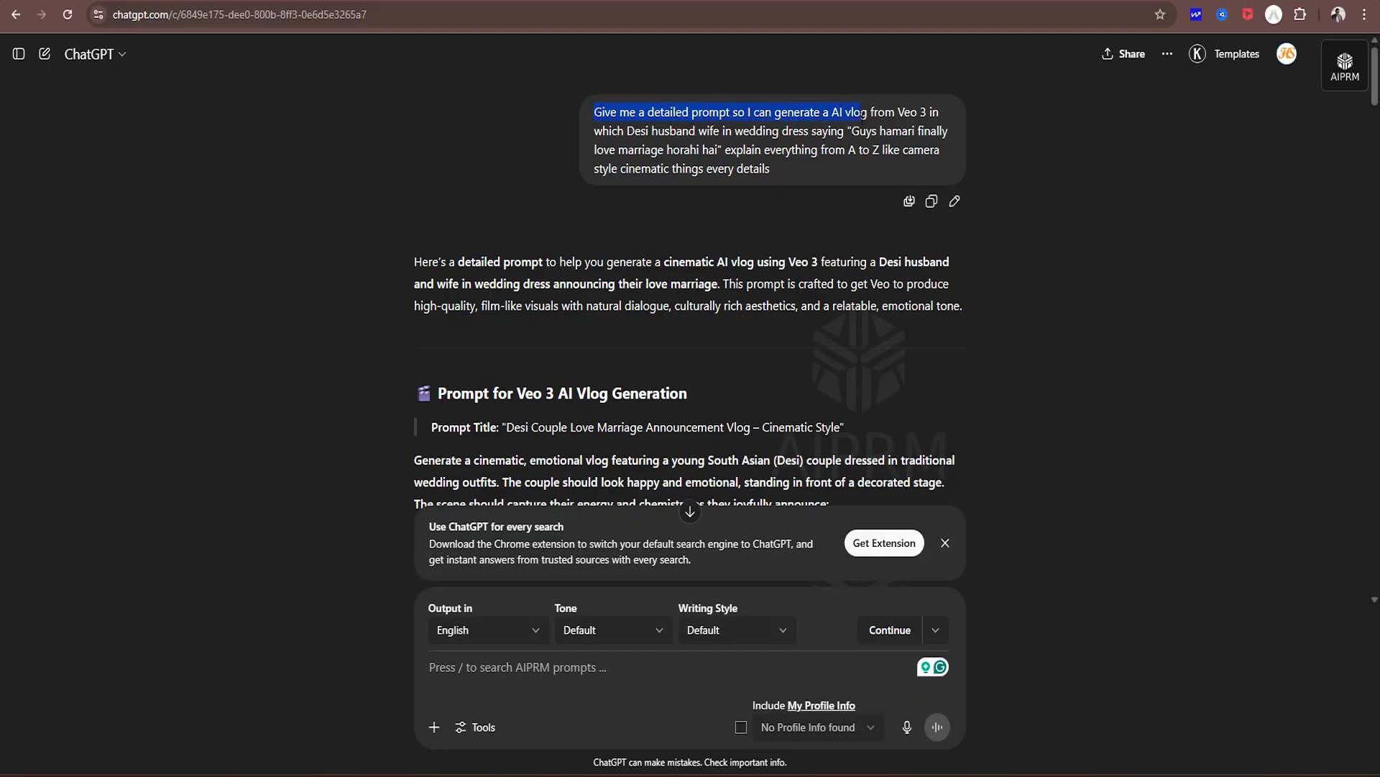
left_click(641, 144)
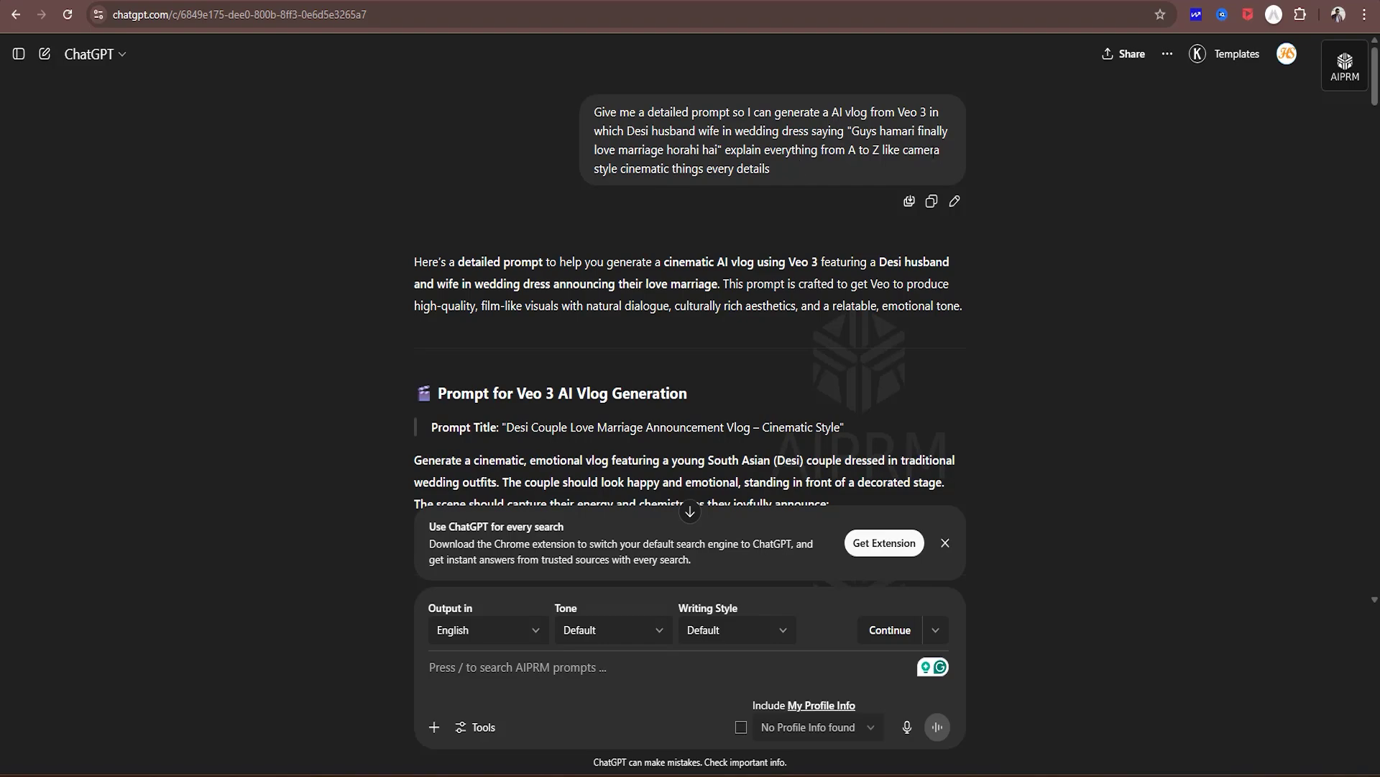
left_click_drag(780, 168, 594, 168)
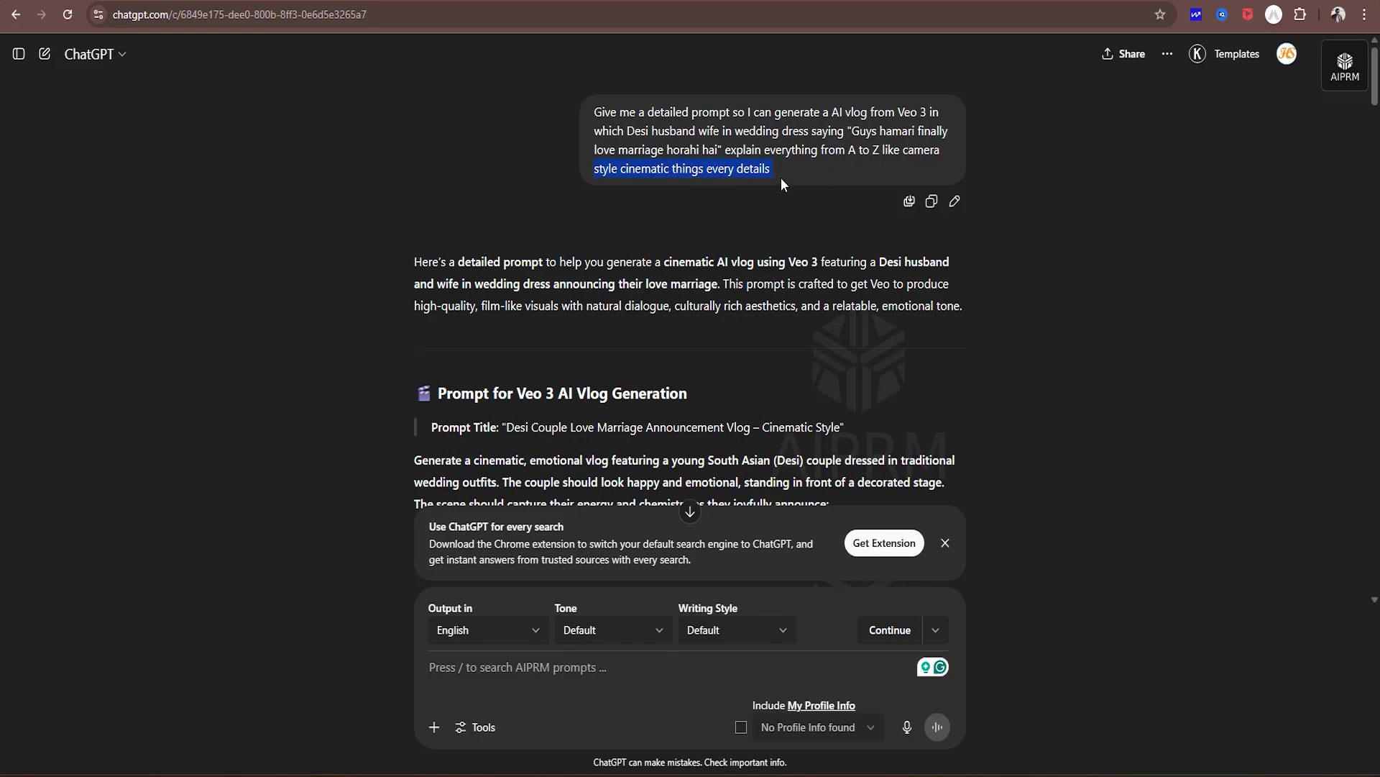
scroll(444, 128, "down", 5)
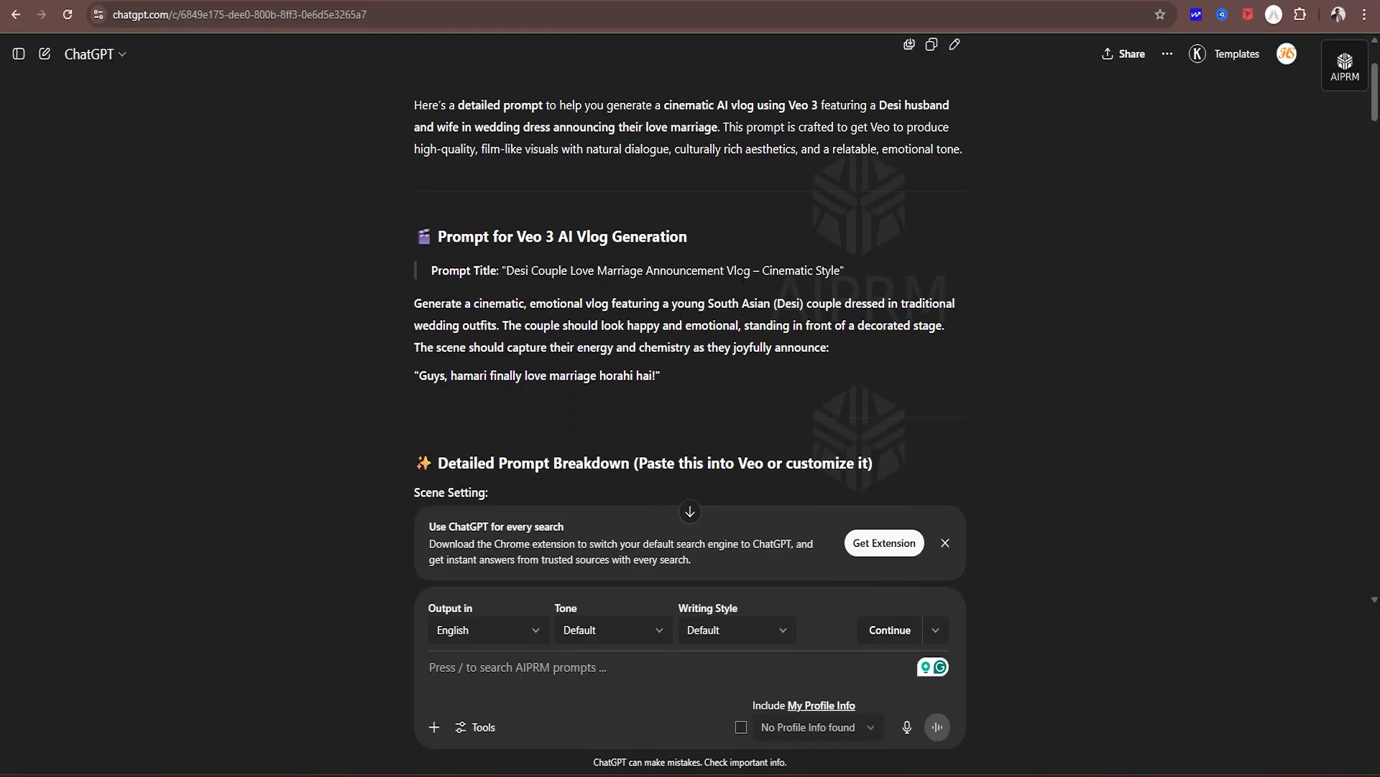
- Read through the detailed wedding vlog prompt in the reply, from the prompt title to the optional additions
scroll(661, 237, "down", 12)
left_click_drag(431, 114, 830, 302)
scroll(666, 283, "down", 6)
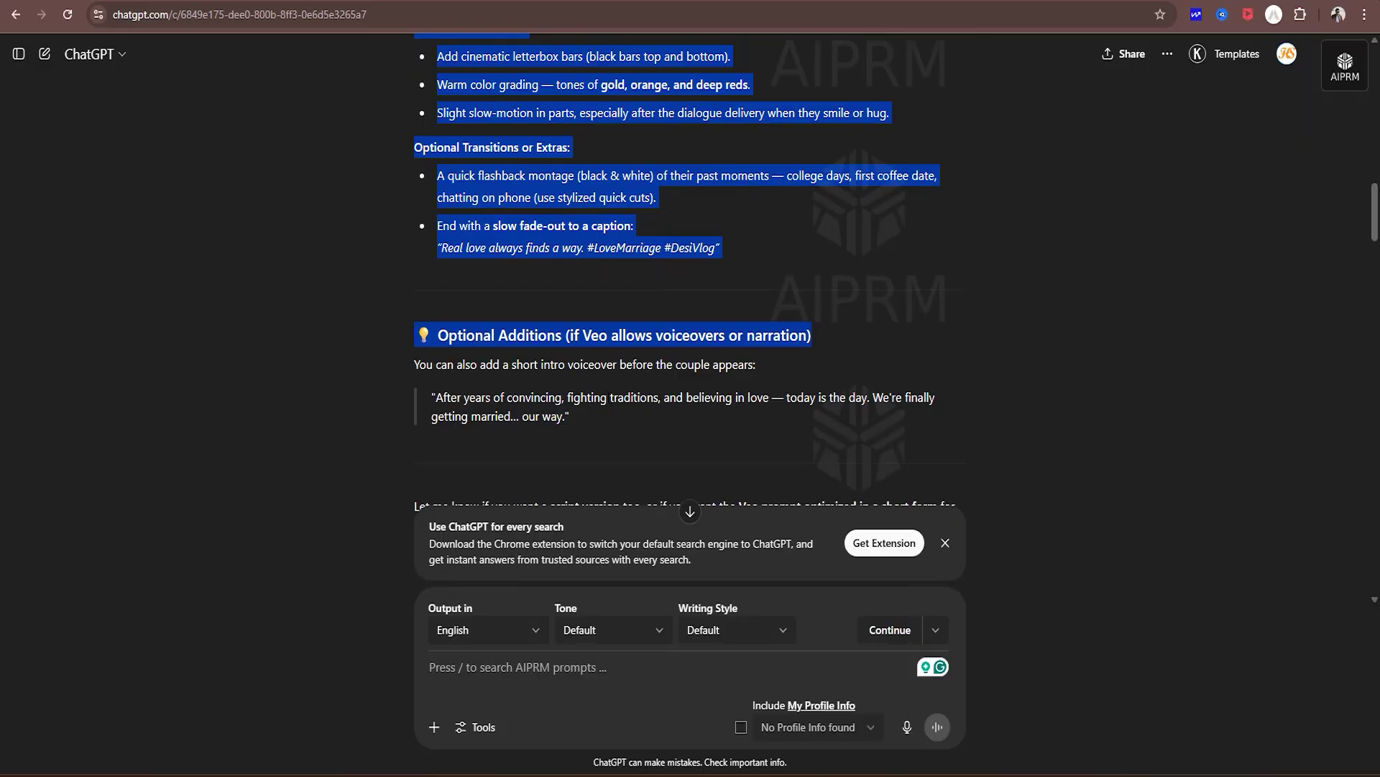
left_click(538, 367)
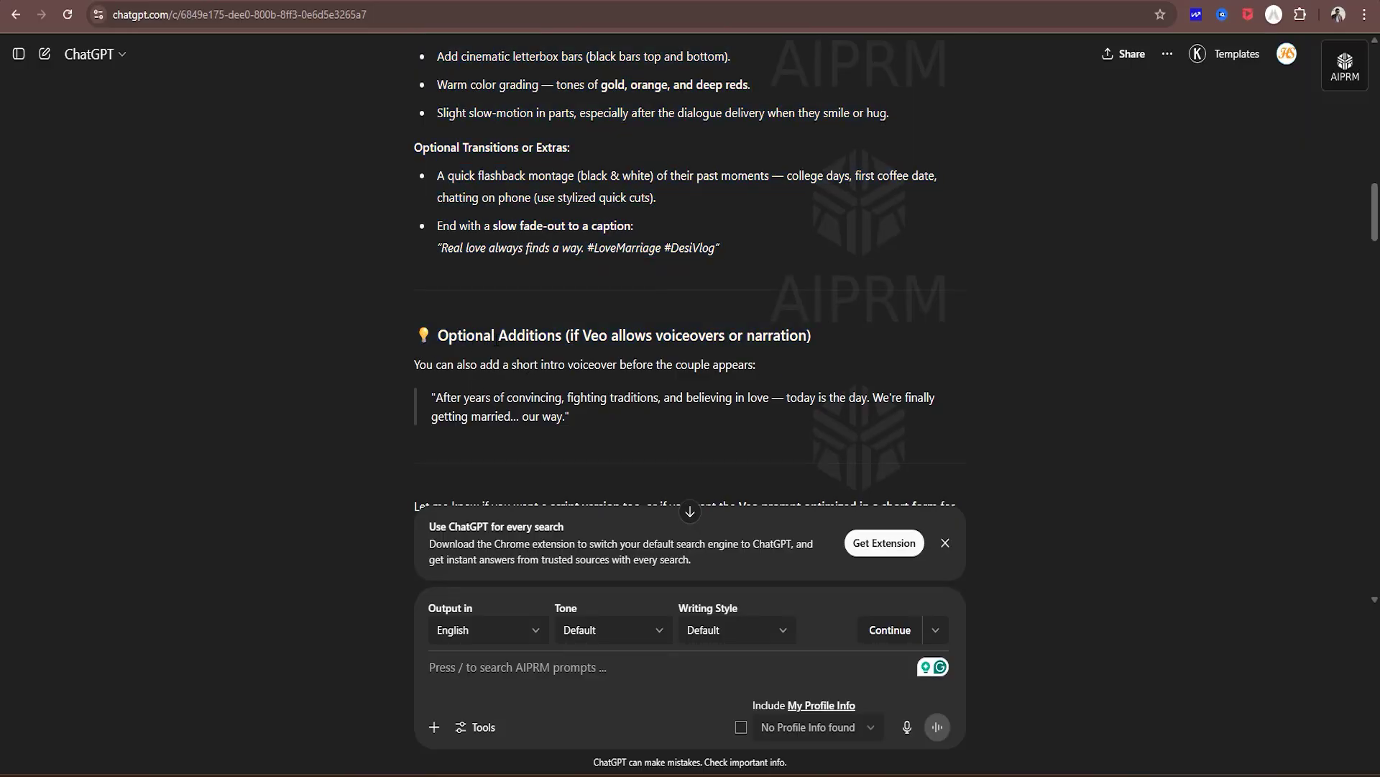
left_click_drag(497, 335, 619, 365)
left_click(596, 437)
scroll(560, 414, "down", 3)
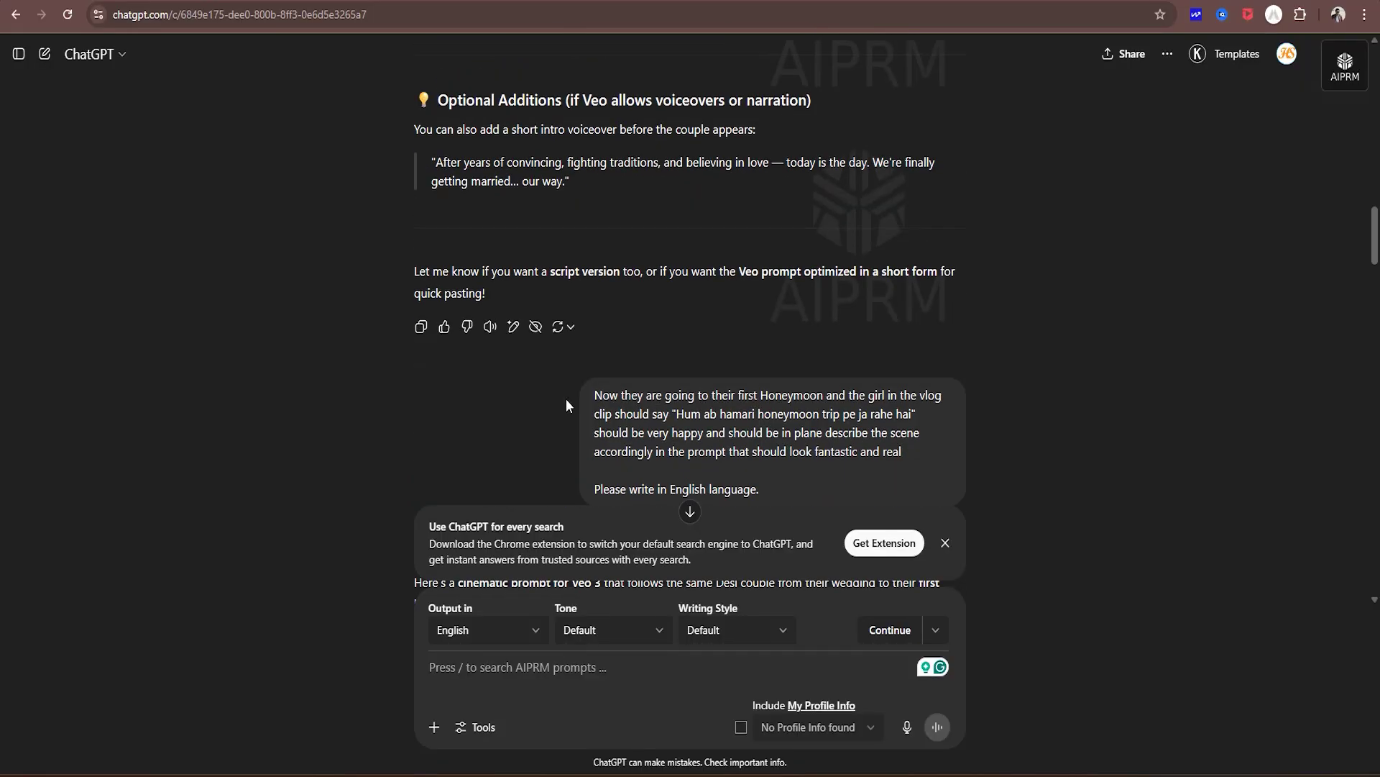
scroll(589, 198, "up", 5)
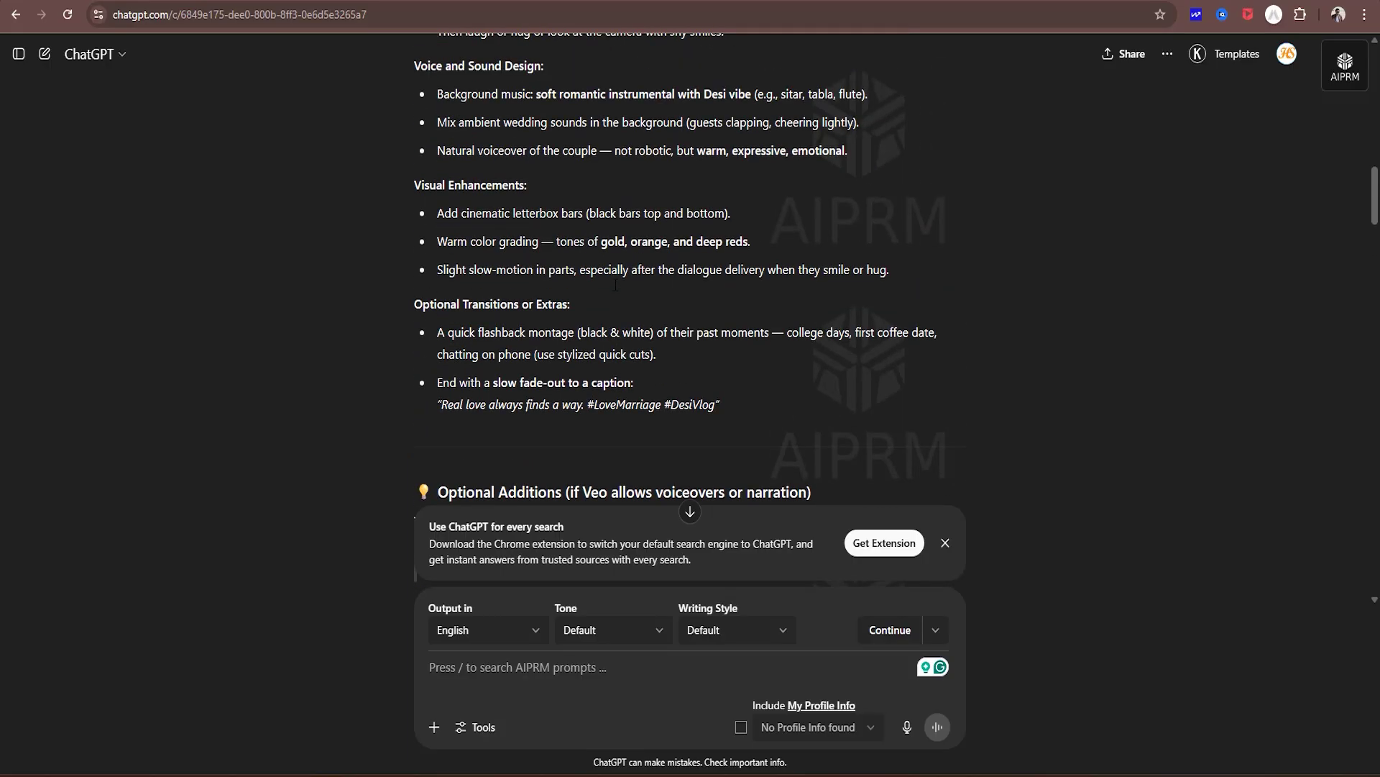
scroll(610, 283, "down", 3)
scroll(611, 288, "up", 5)
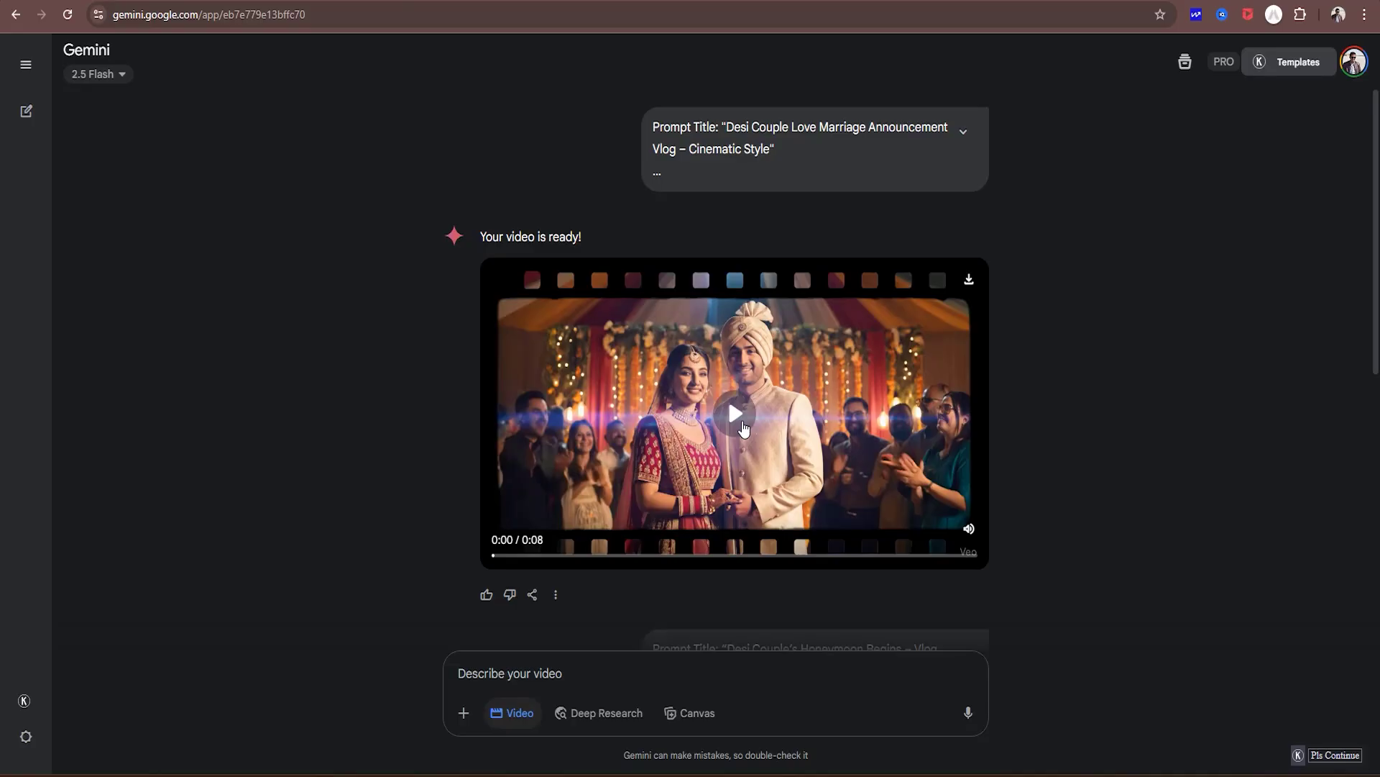
- Switch to Gemini and play the generated wedding announcement video
left_click(737, 415)
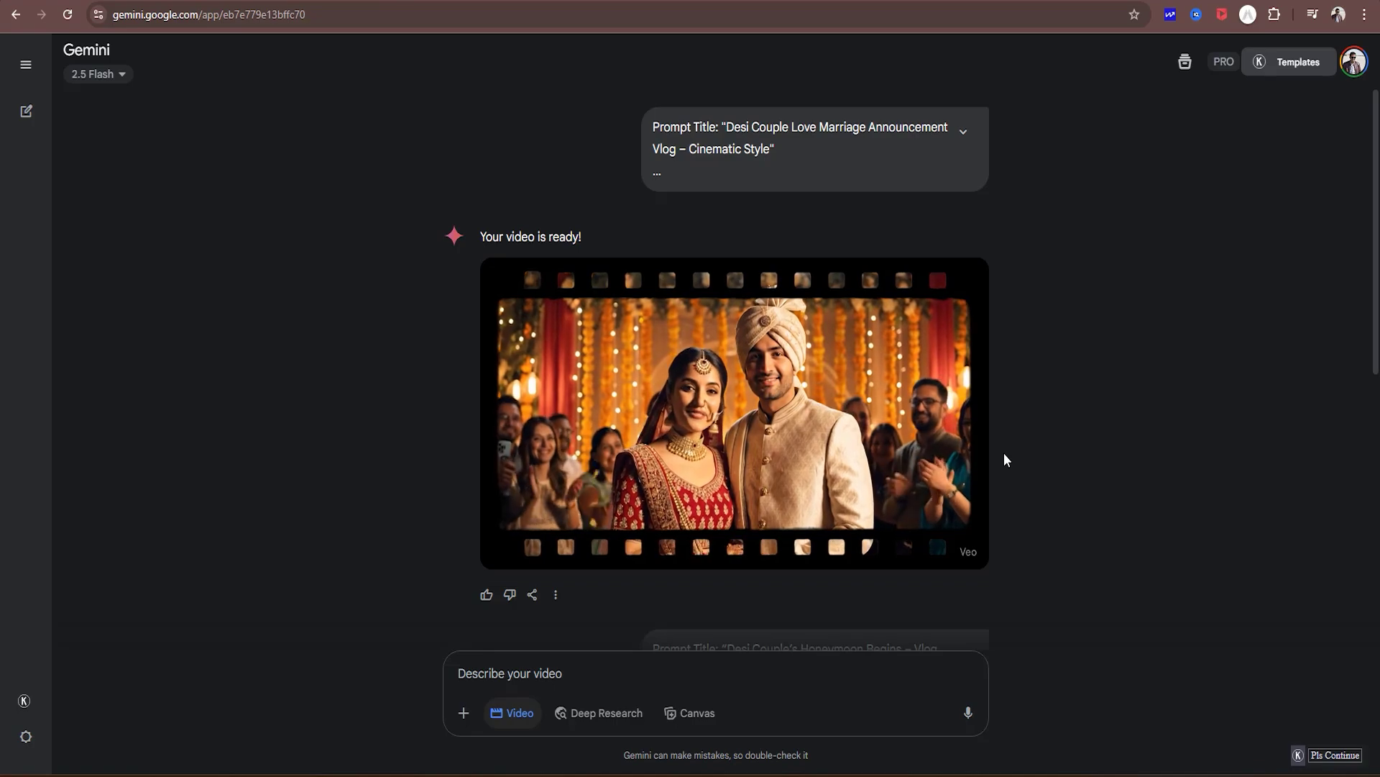
mouse_move(740, 410)
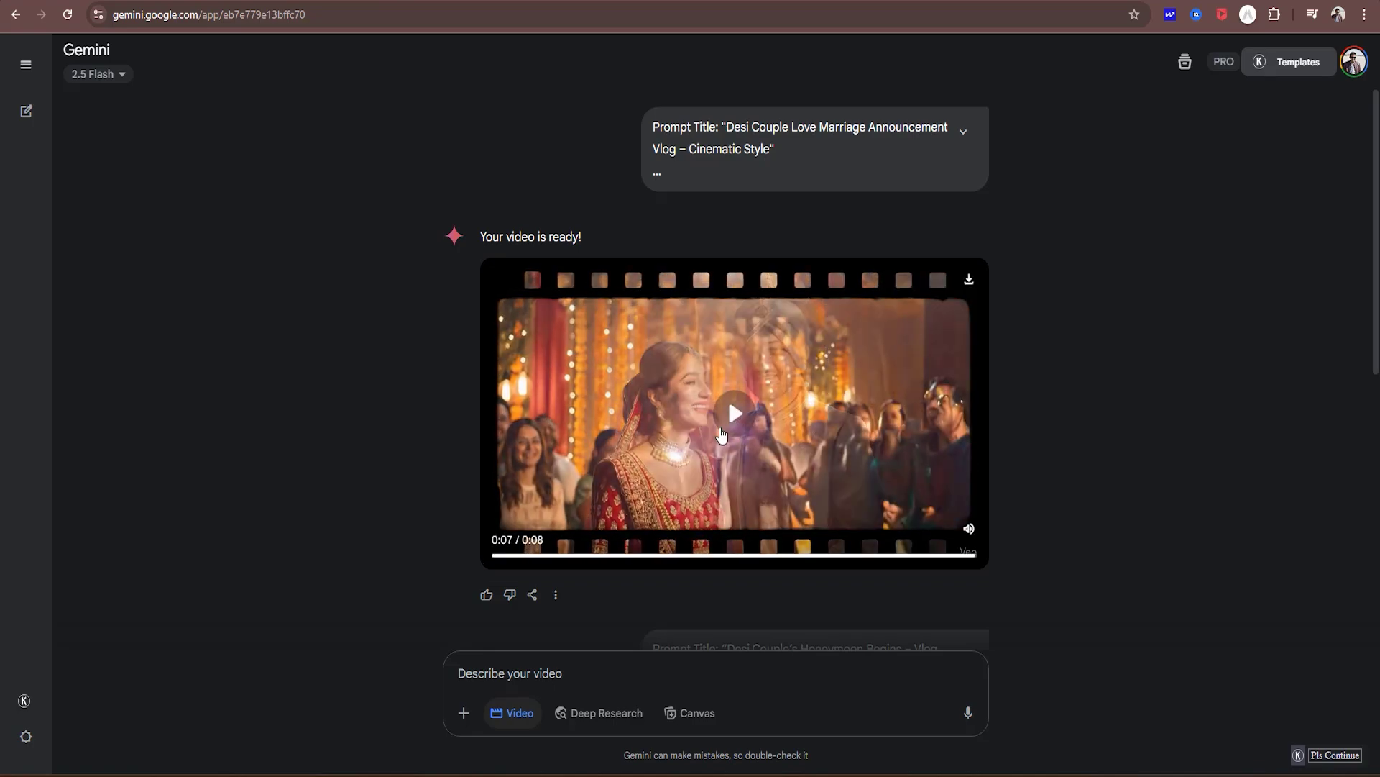
scroll(847, 443, "down", 1)
scroll(916, 475, "up", 1)
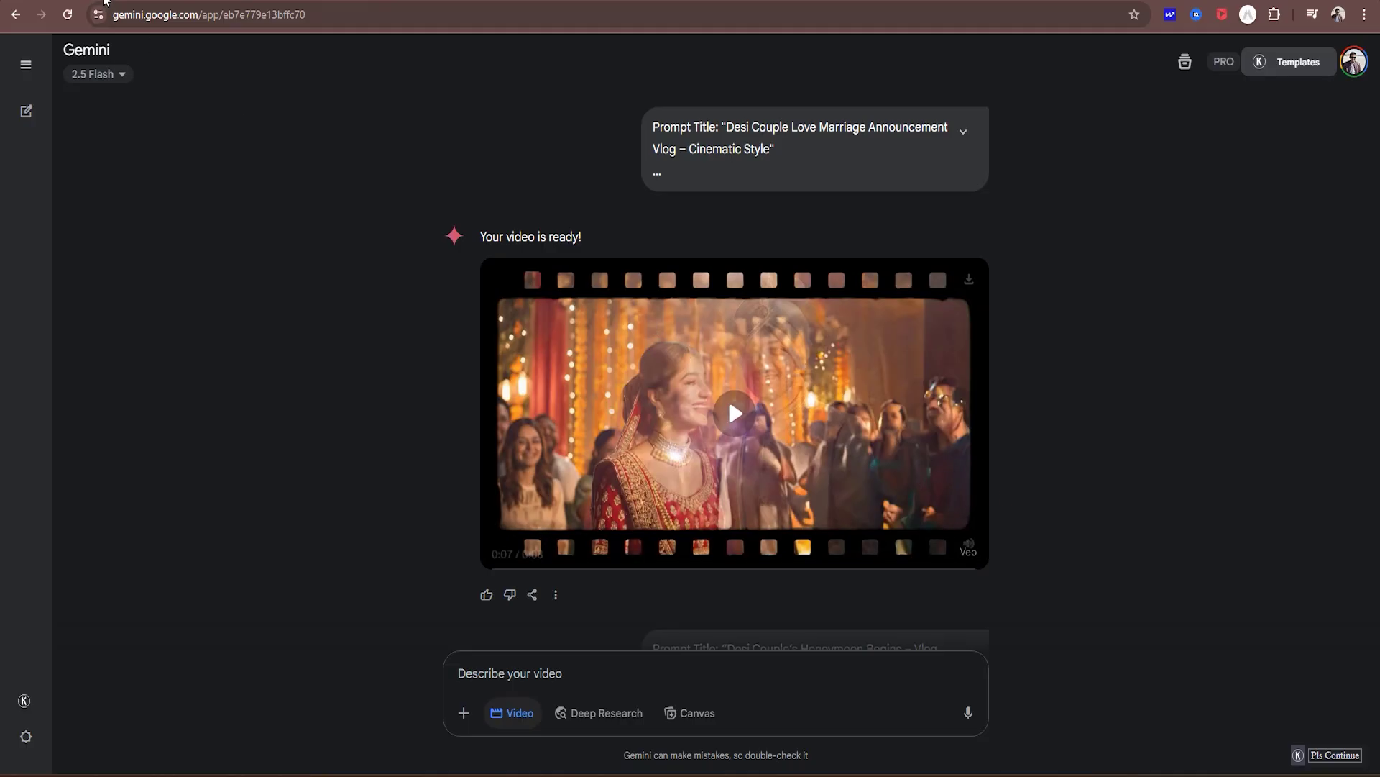
- Expand the wedding vlog prompt submitted in Gemini and read its scene, camera, dialogue, sound and visual instructions
left_click(964, 137)
scroll(788, 389, "down", 10)
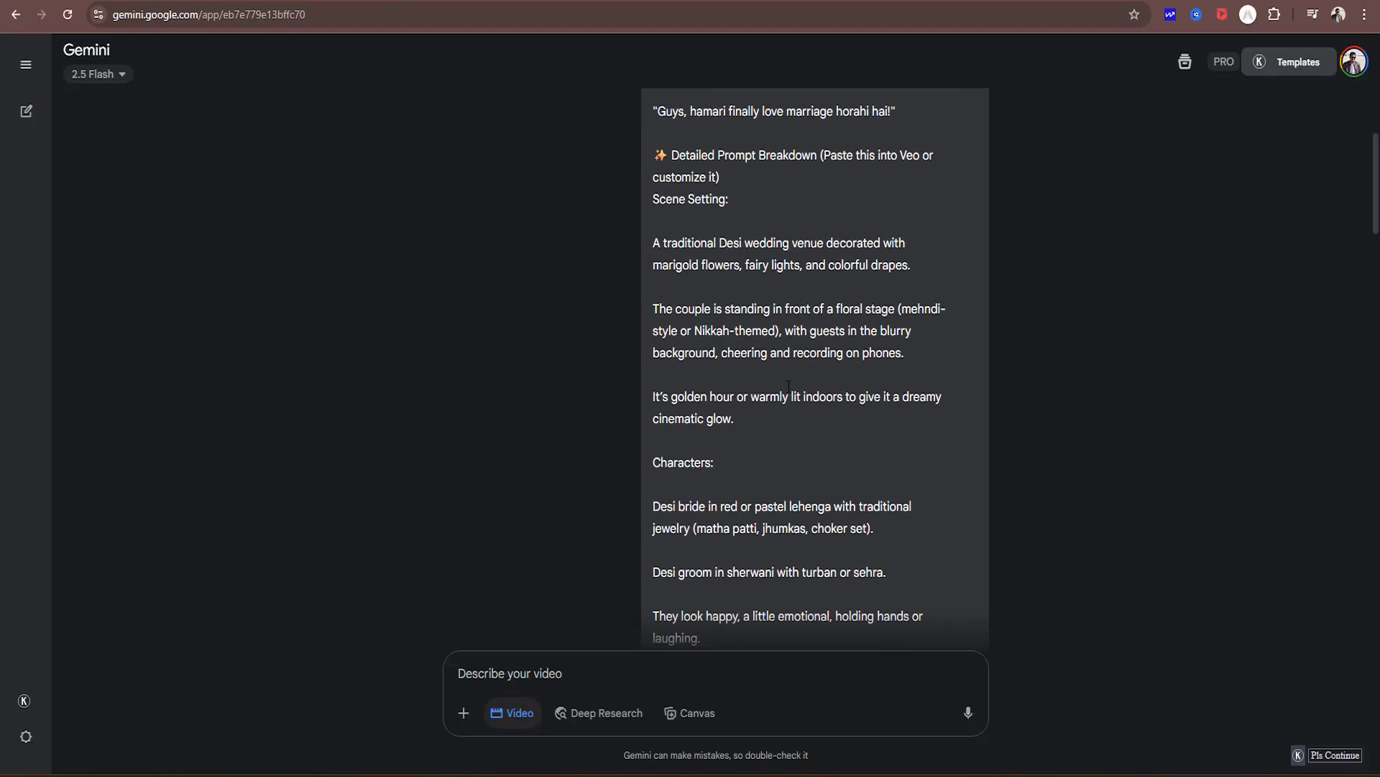
scroll(788, 395, "down", 5)
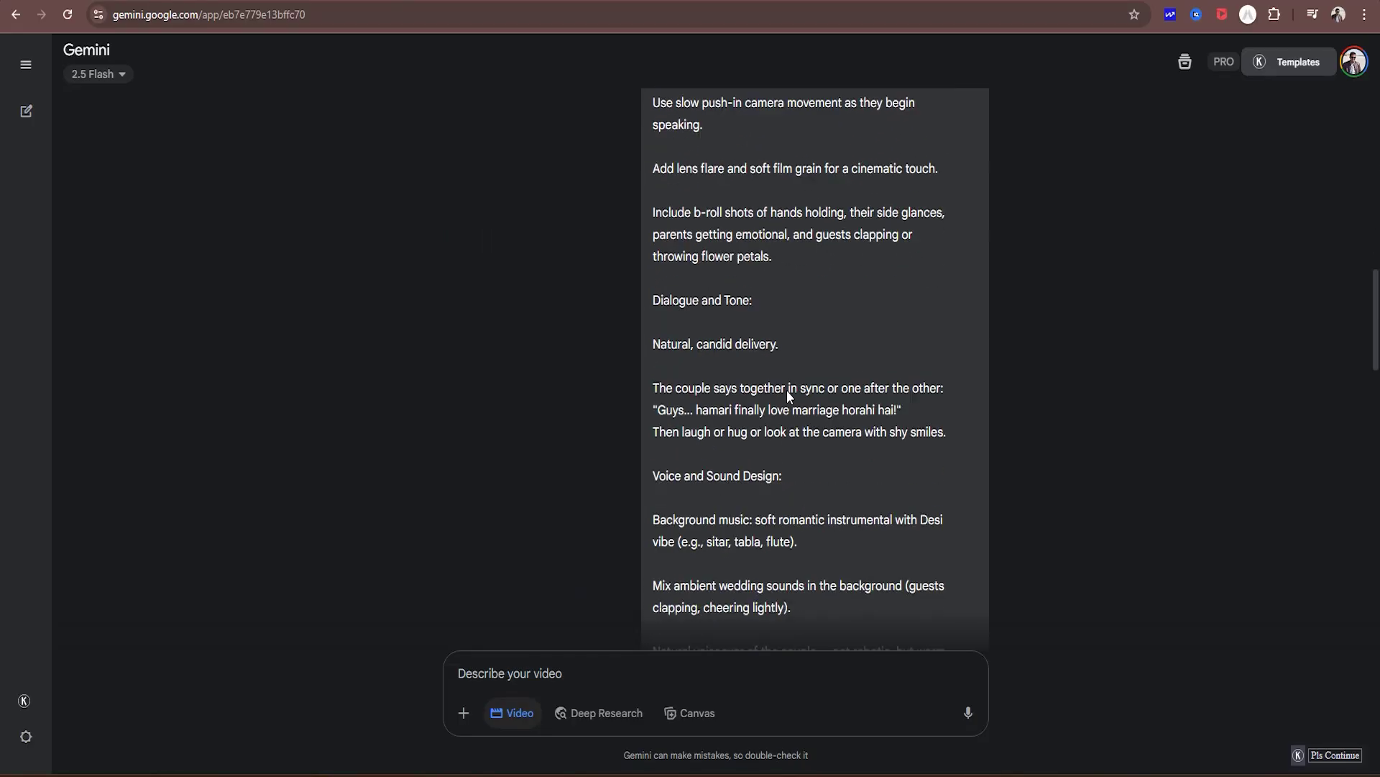
scroll(786, 389, "down", 6)
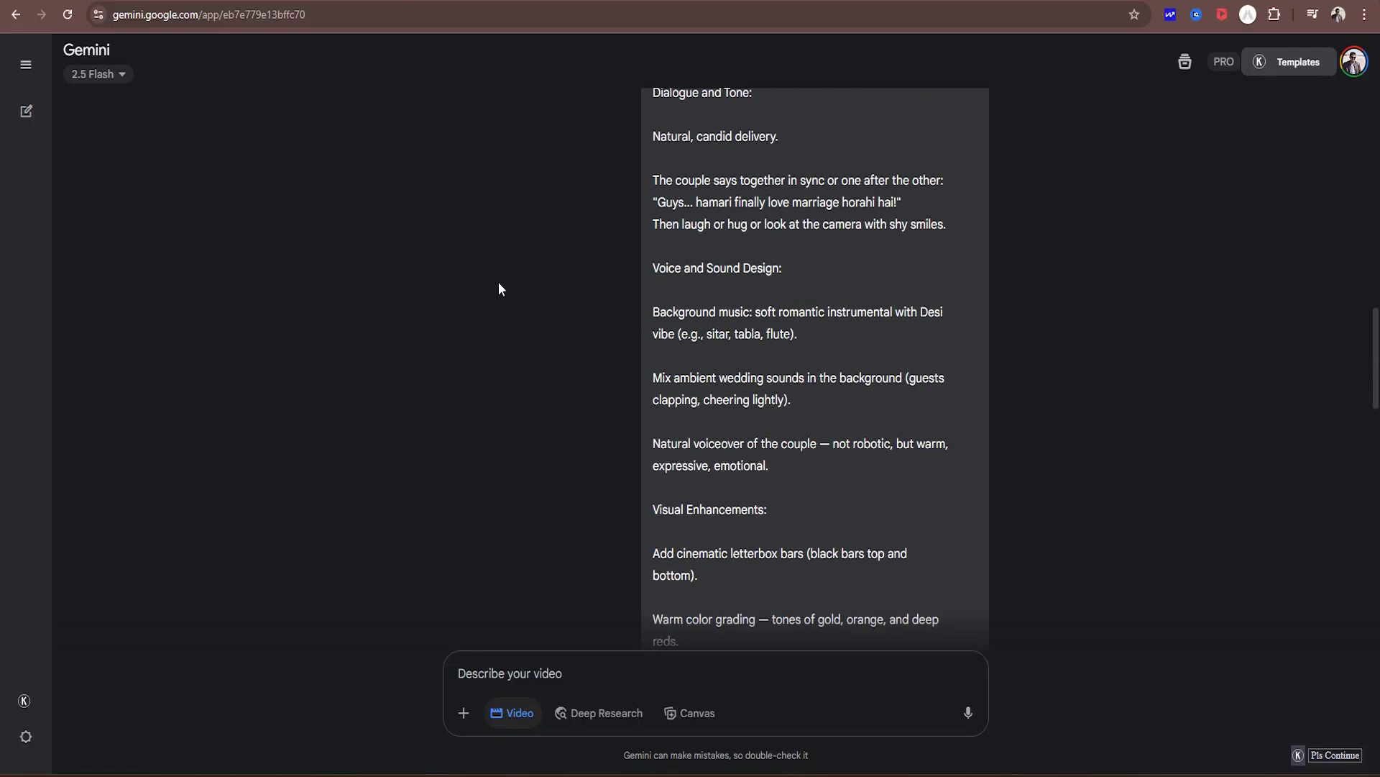
scroll(709, 363, "up", 4)
scroll(632, 374, "up", 4)
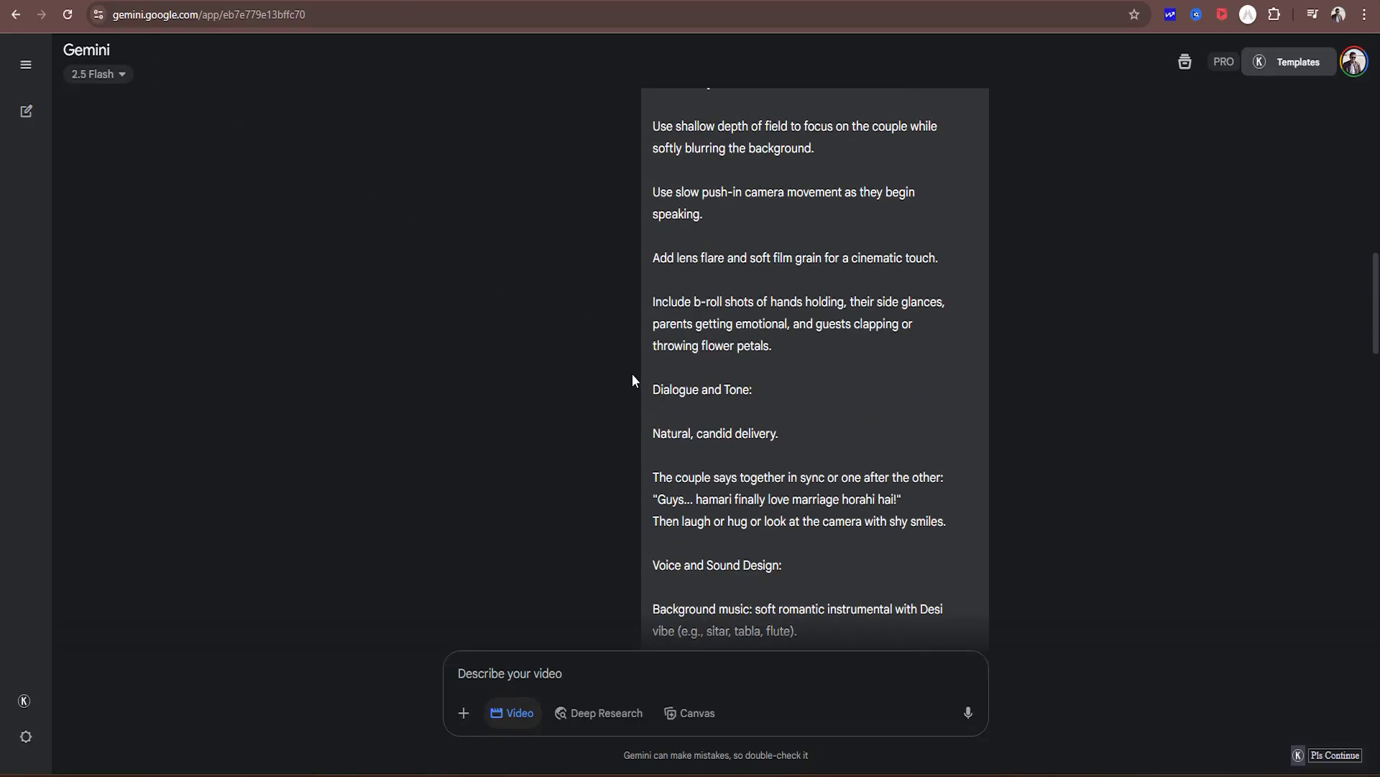
scroll(707, 457, "down", 12)
scroll(727, 288, "down", 2)
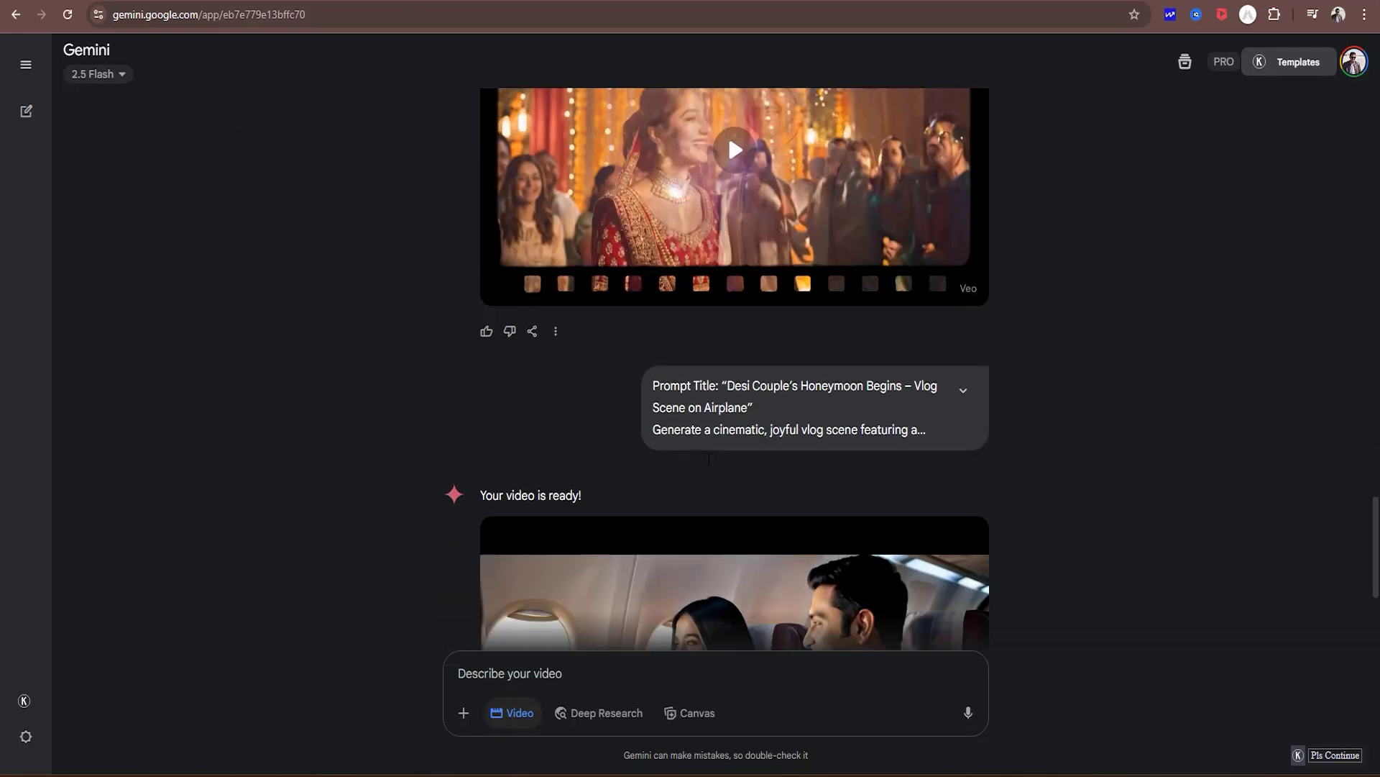
- Examine the second Gemini prompt, "Desi Couple's Honeymoon Begins", and preview its airplane video alongside the wedding clip
scroll(727, 365, "up", 3)
scroll(706, 459, "down", 5)
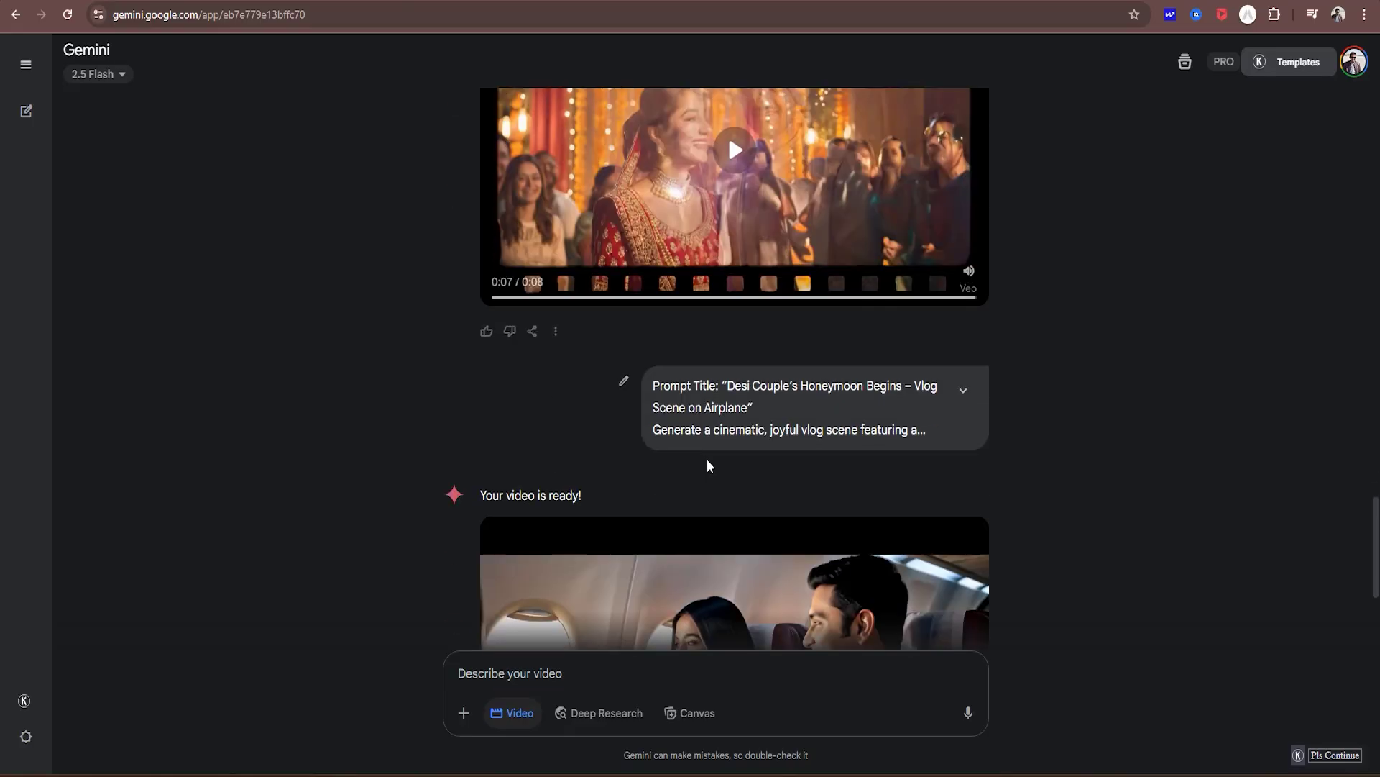
scroll(706, 459, "up", 3)
scroll(706, 459, "down", 3)
scroll(706, 458, "down", 2)
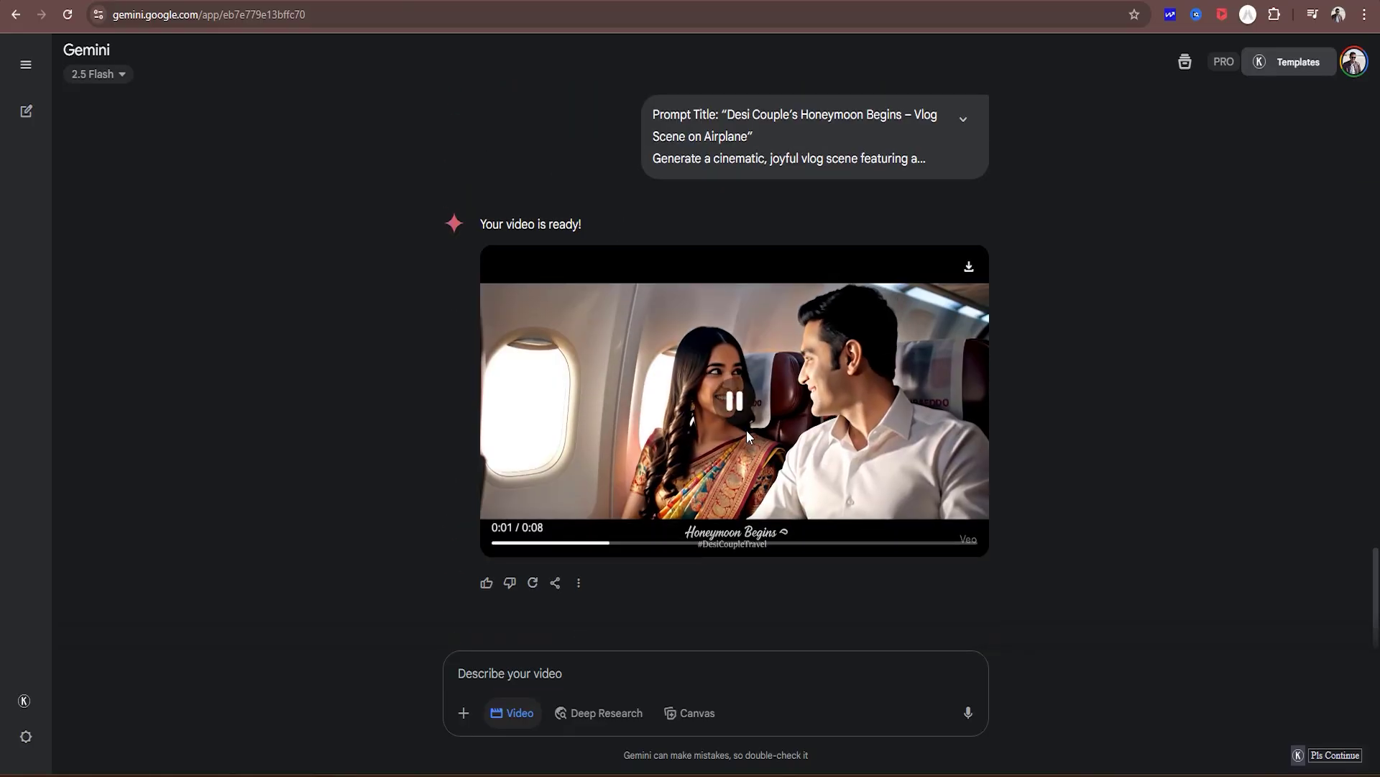
scroll(1090, 418, "up", 3)
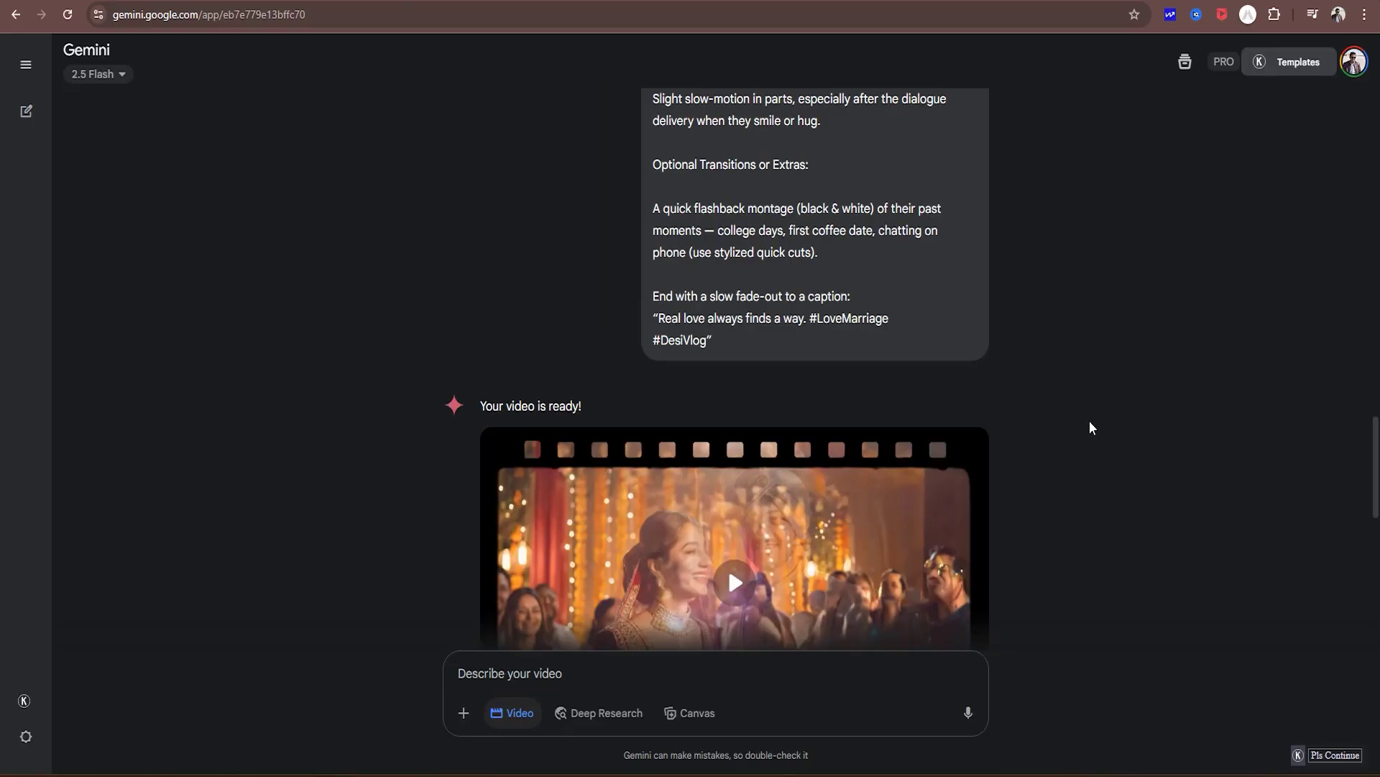
scroll(1088, 424, "down", 3)
scroll(718, 357, "up", 3)
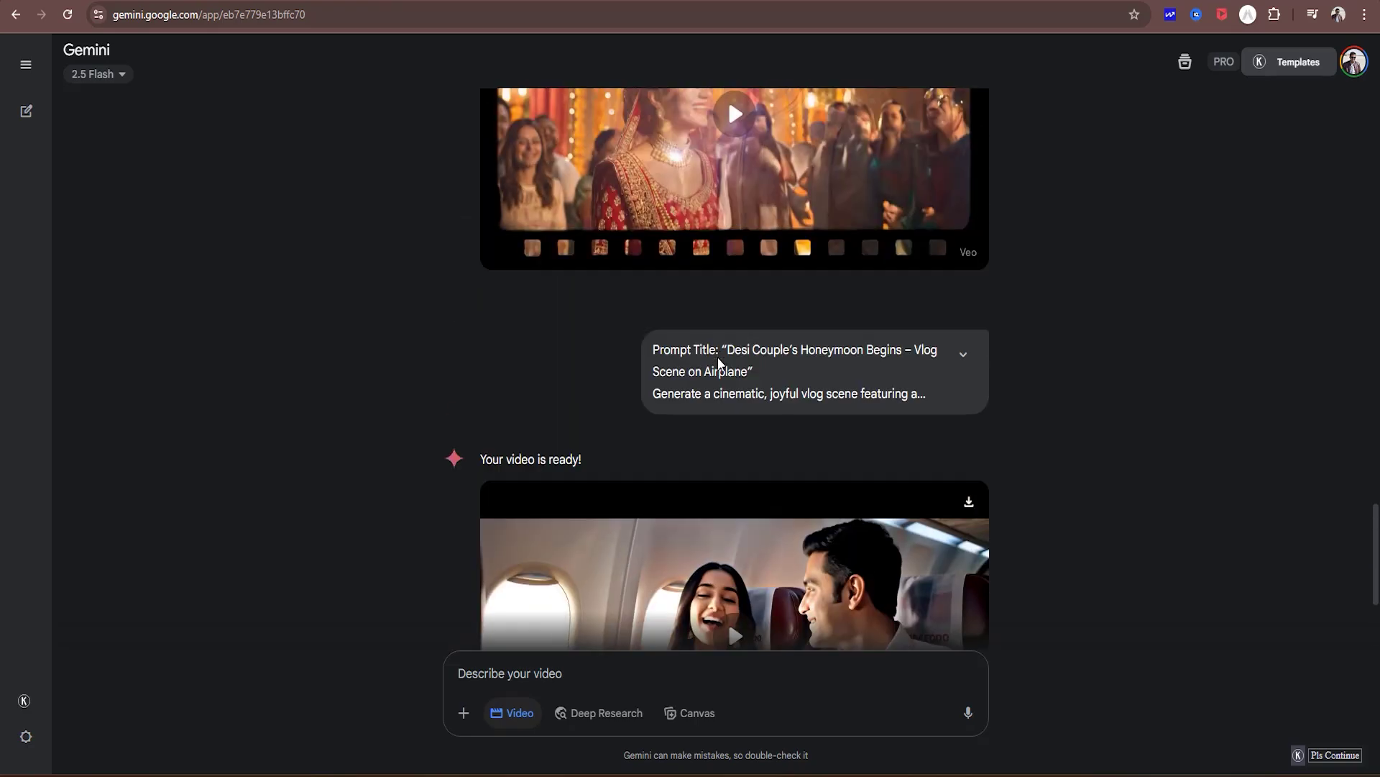
- Check the wedding prompt's dialogue and visual sections in ChatGPT, and return to the airplane video in Gemini
key("ctrl+Tab")
scroll(808, 358, "down", 4)
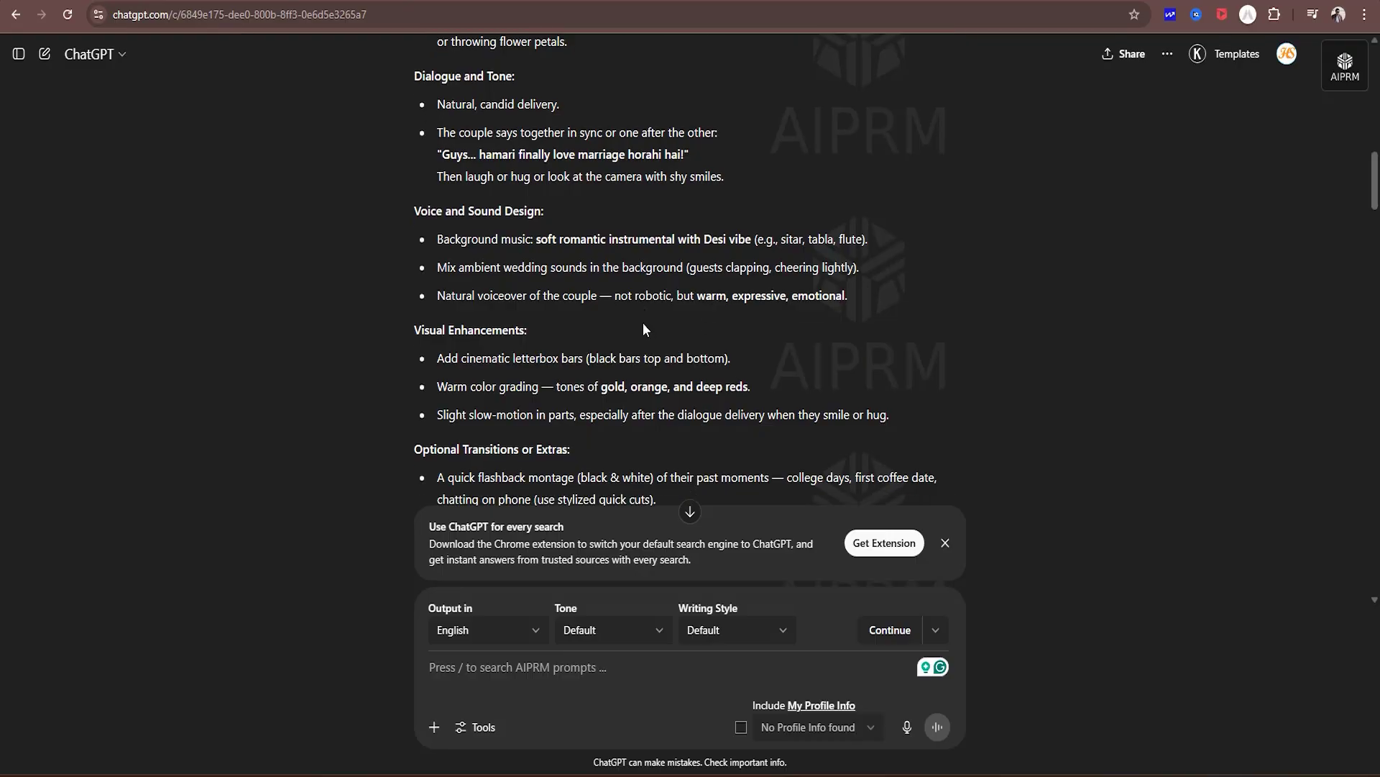
key("ctrl+Tab")
scroll(719, 367, "down", 3)
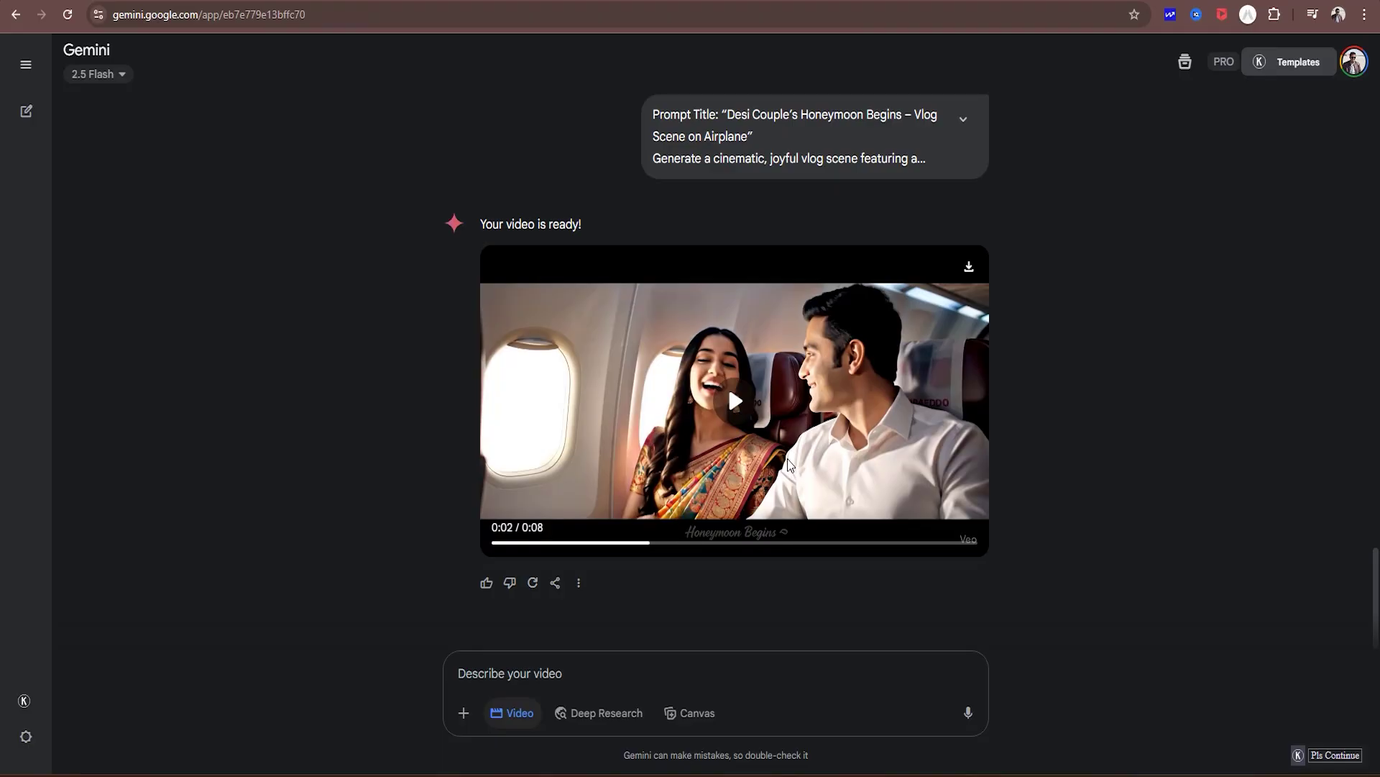
- Switch to ChatGPT and read the follow-up request for a honeymoon plane scene with the line "Hum ab hamari honeymoon trip pe ja rahe hai"
key("ctrl+shift+Tab")
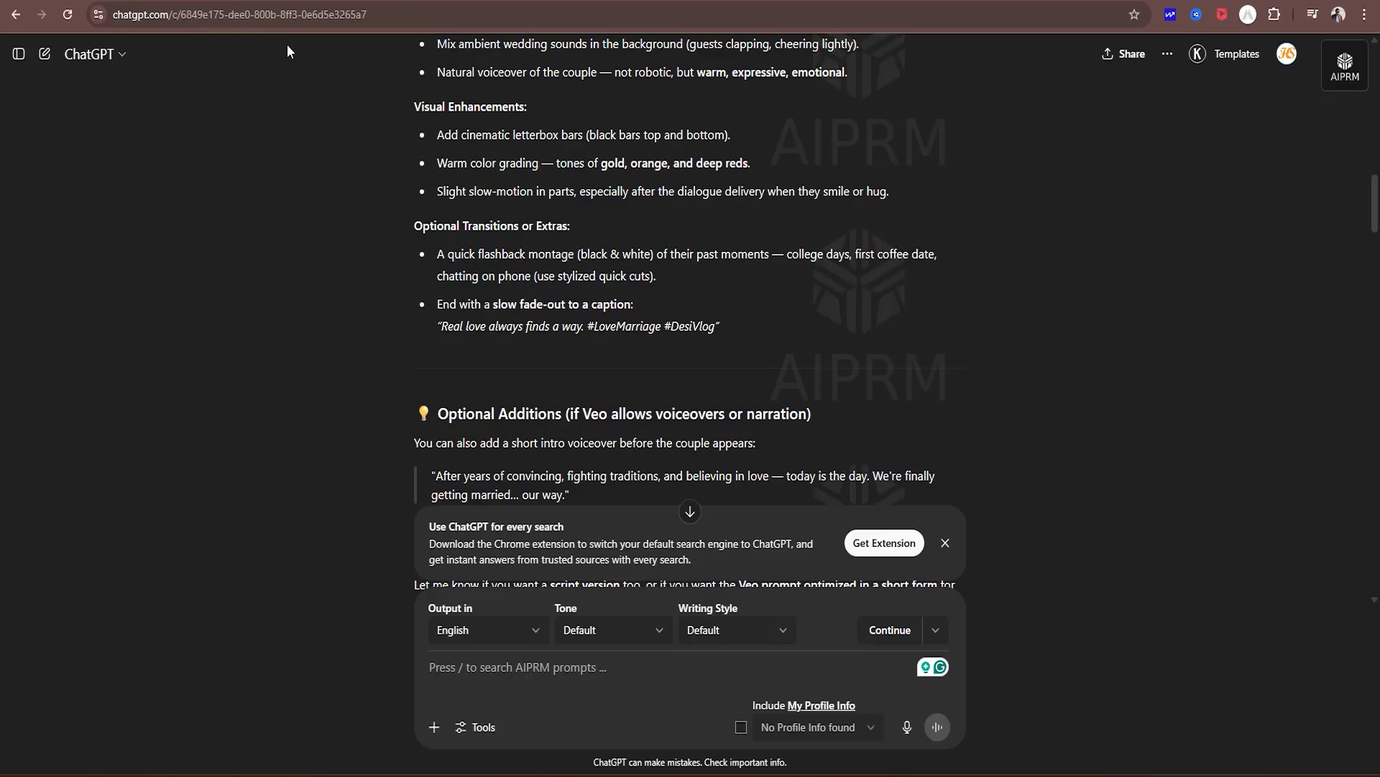
scroll(688, 394, "down", 5)
scroll(688, 394, "down", 2)
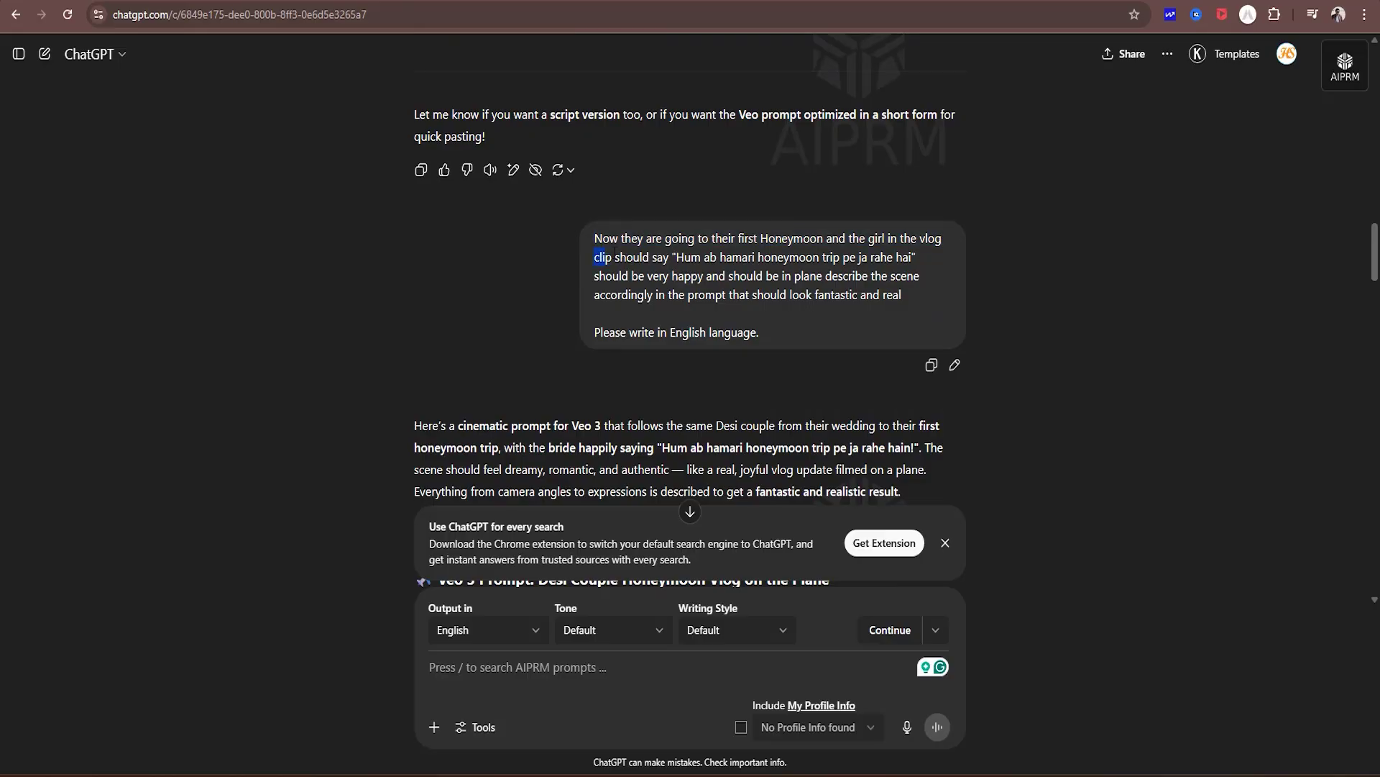
left_click_drag(596, 253, 753, 304)
left_click(562, 234)
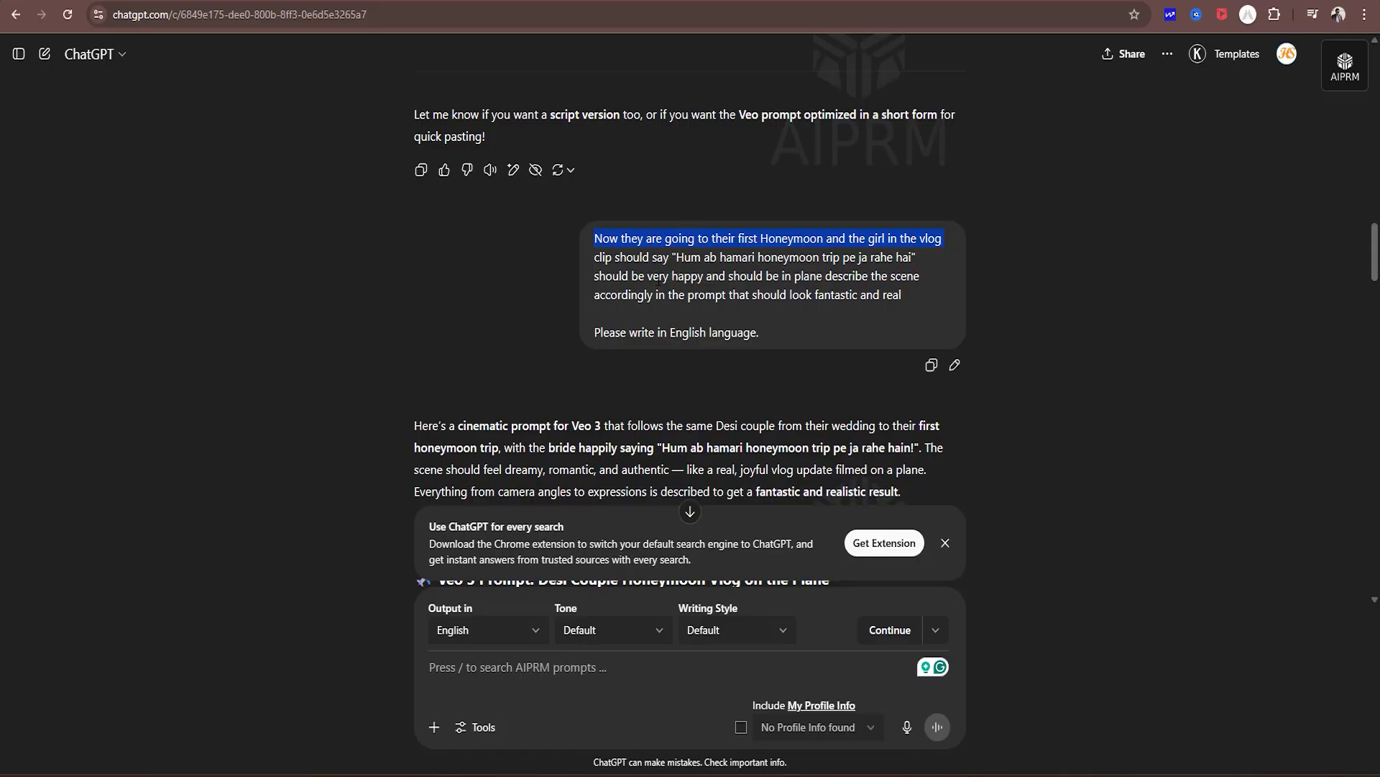
double_click(601, 275)
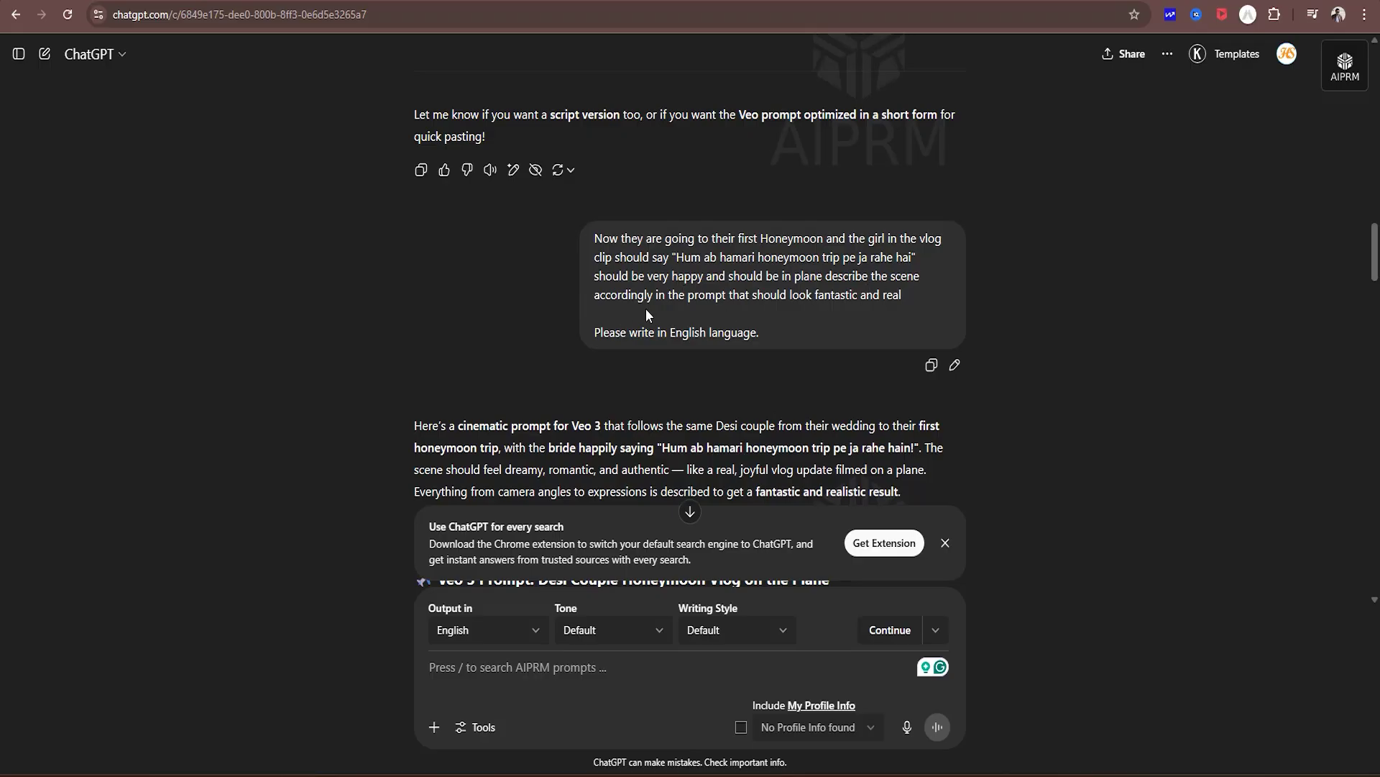
scroll(748, 446, "down", 1)
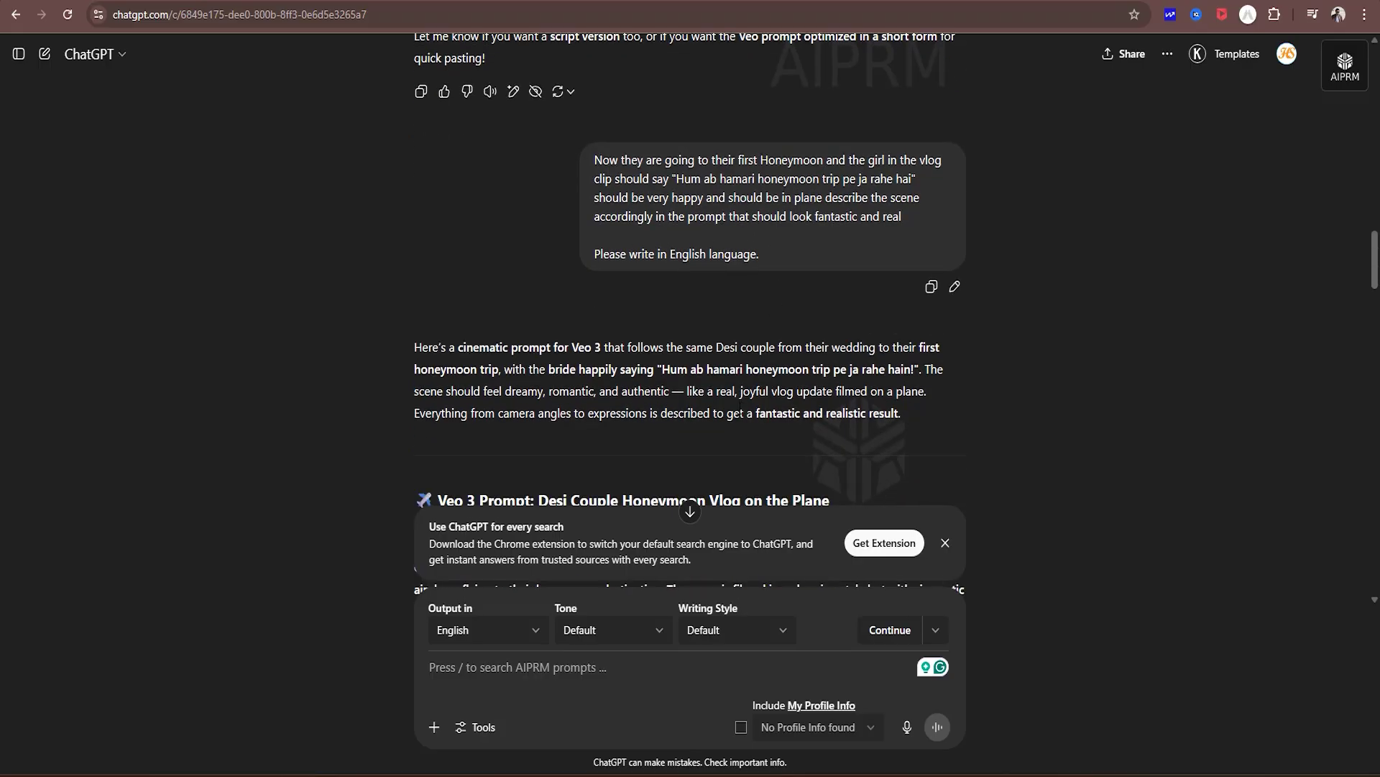
- Read the honeymoon plane scene prompt through its ending, and play the airplane video in Gemini
scroll(696, 497, "down", 20)
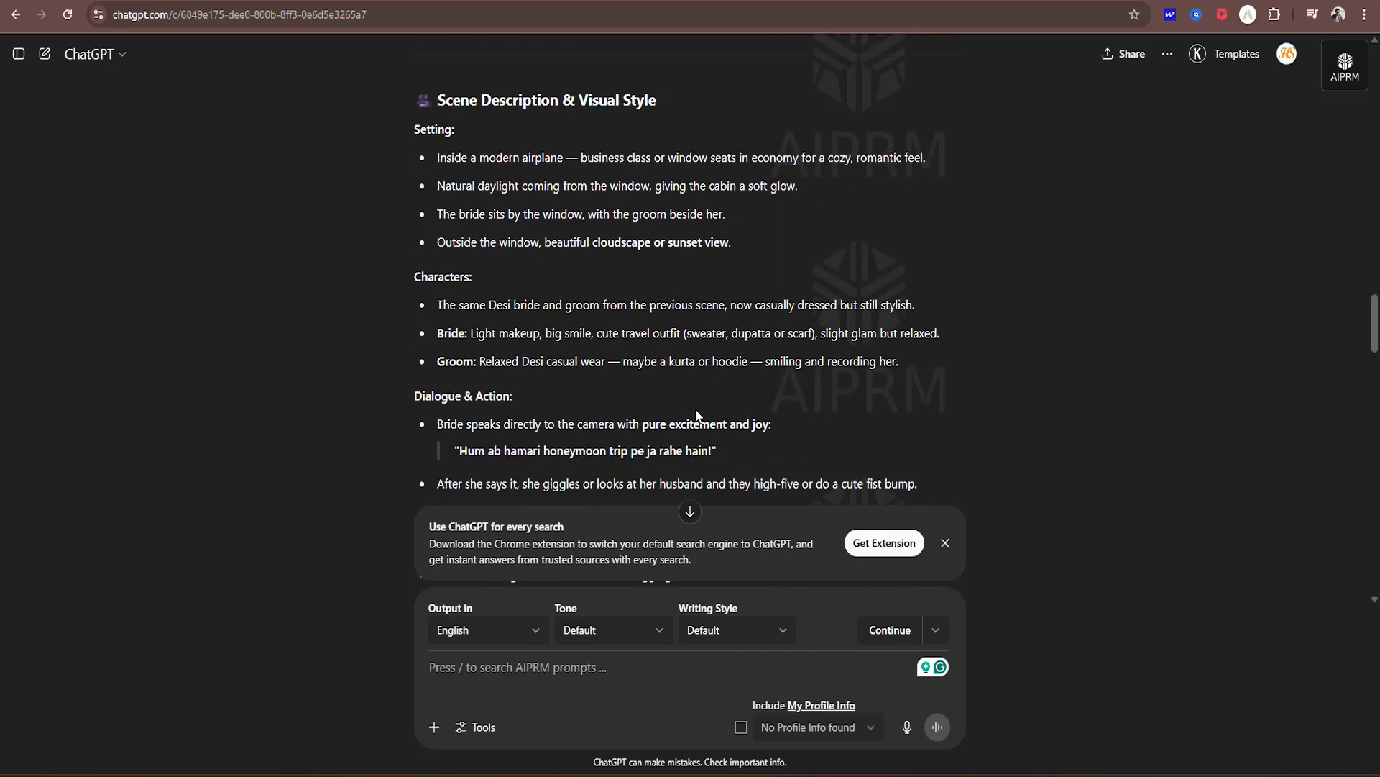
scroll(696, 416, "down", 5)
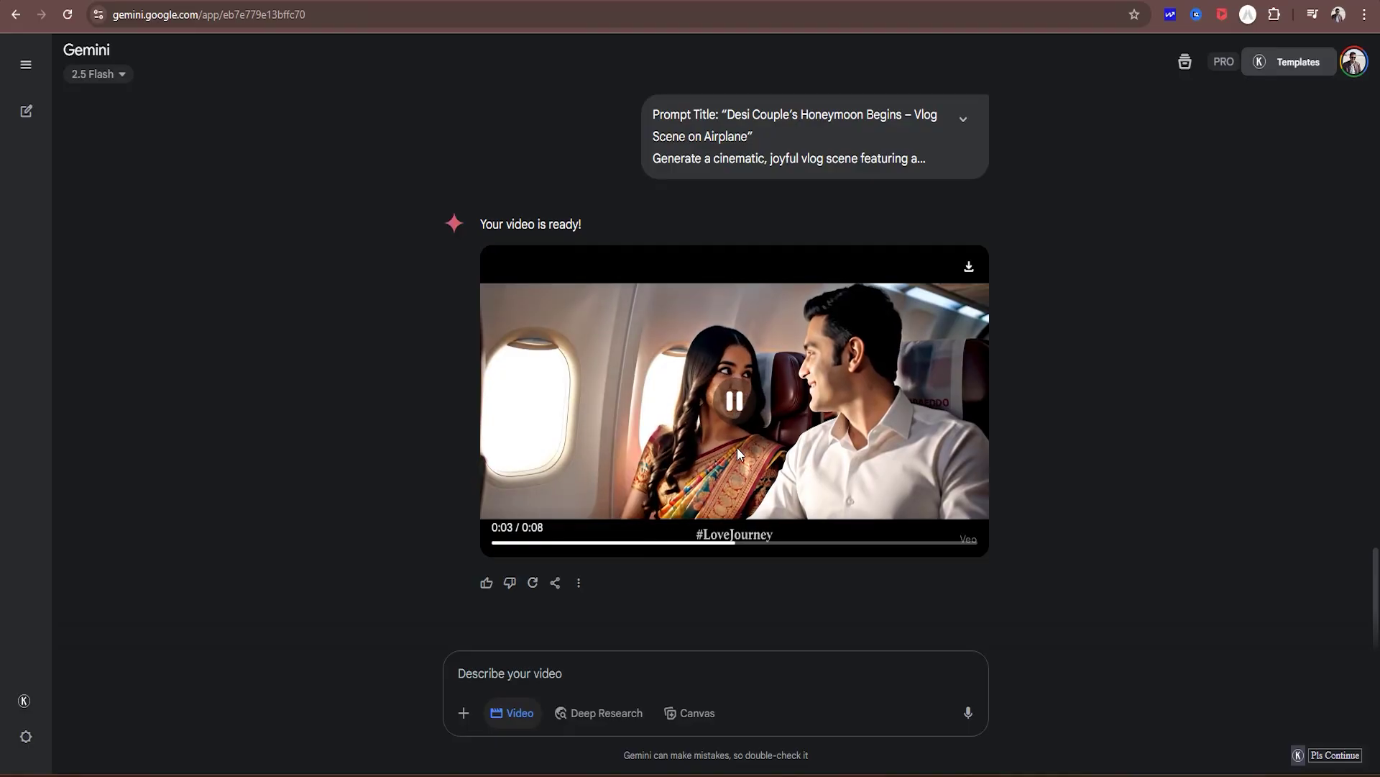
left_click(728, 386)
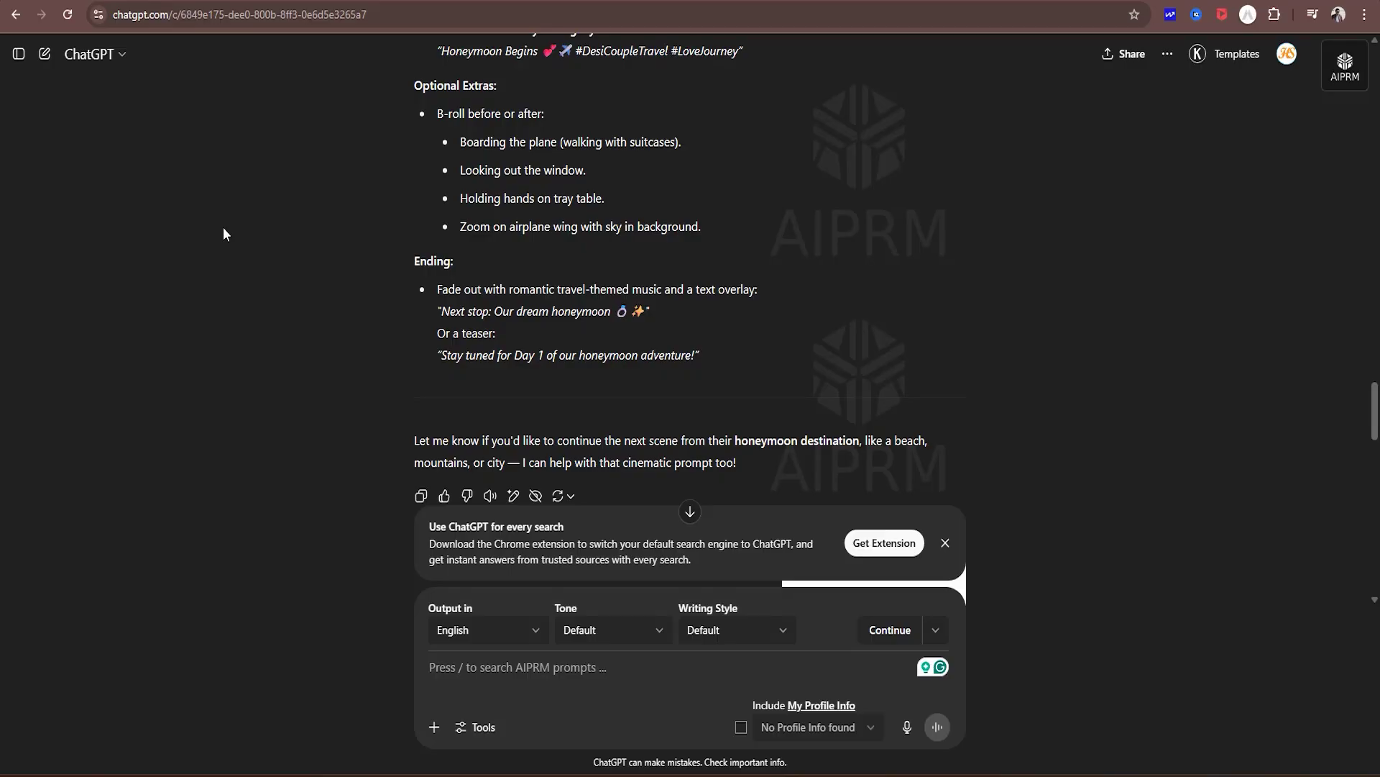
- Start a new ChatGPT chat and begin the message with "Ab dono desi husband wife suhaagraat"
scroll(702, 312, "down", 2)
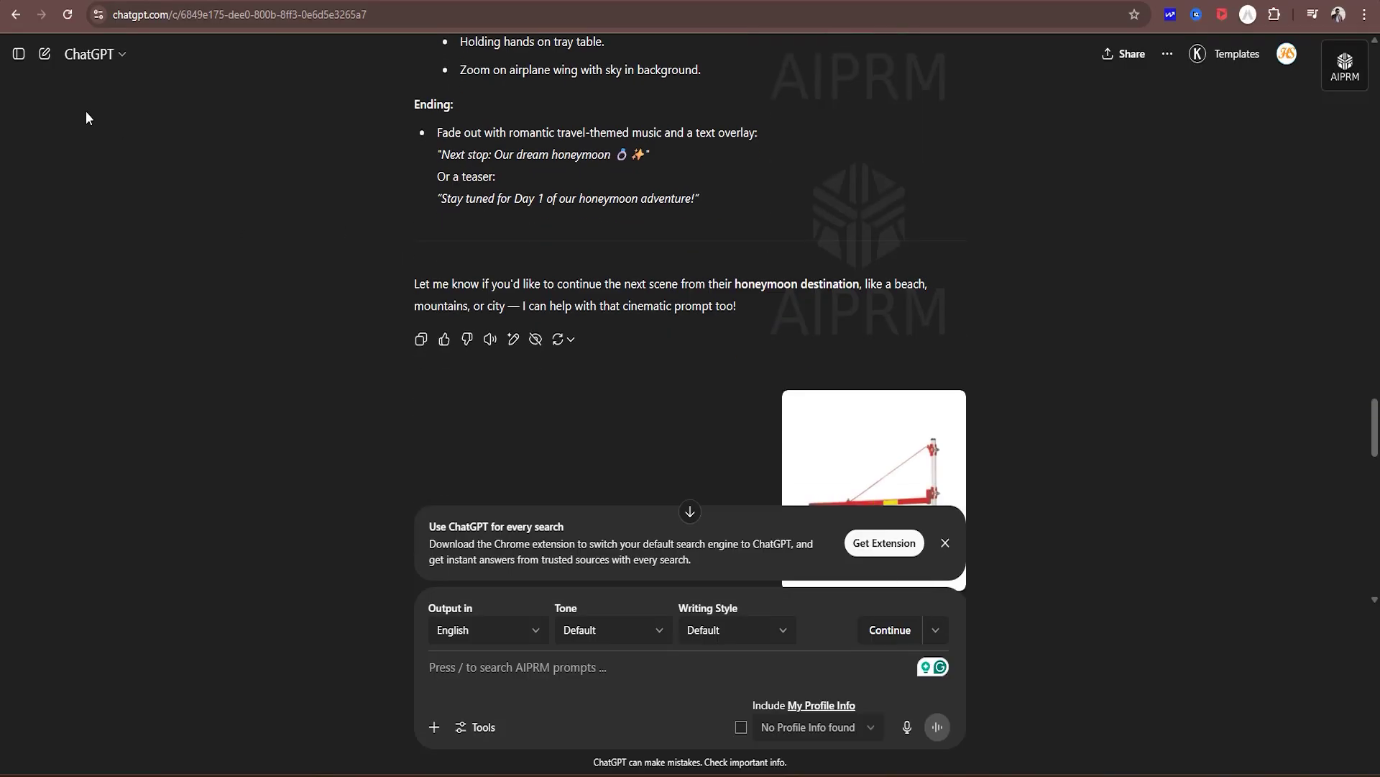
left_click(44, 54)
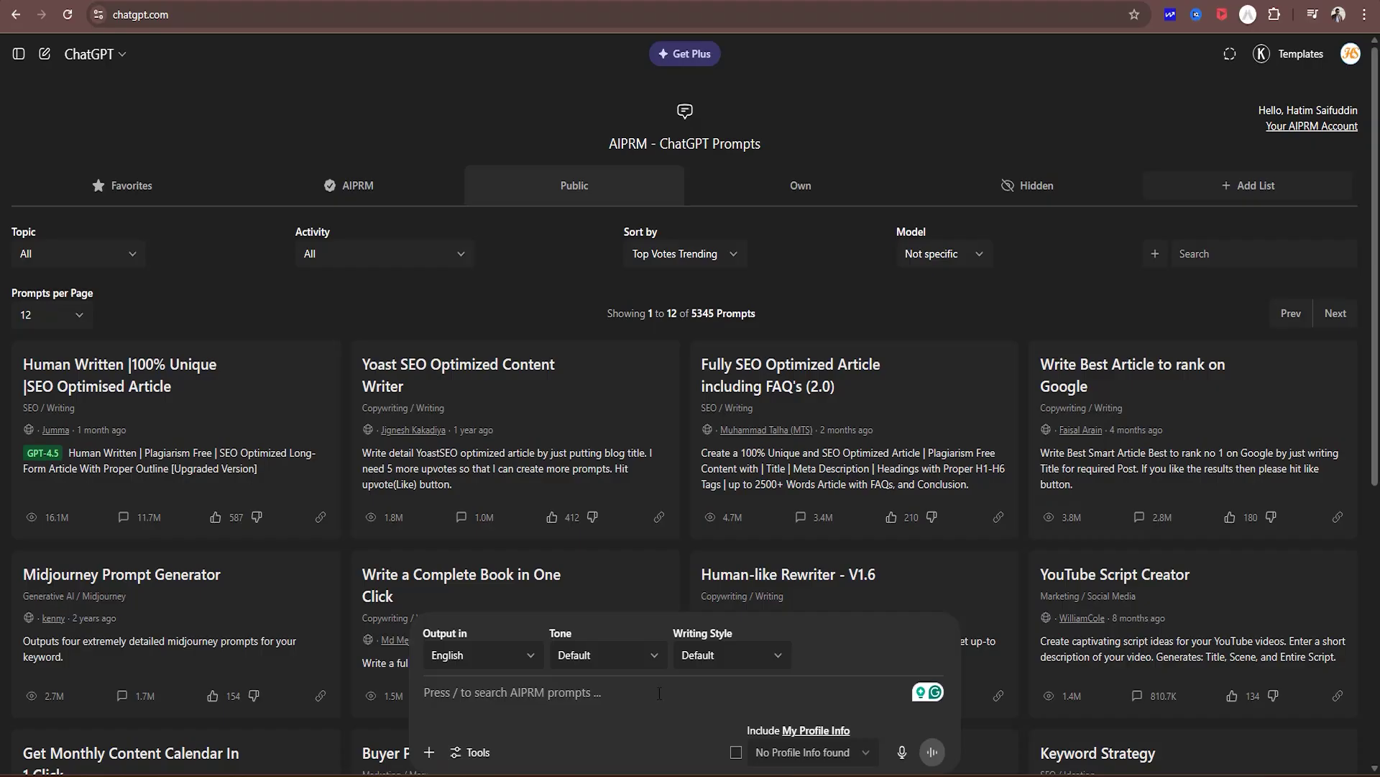
type("Ab ")
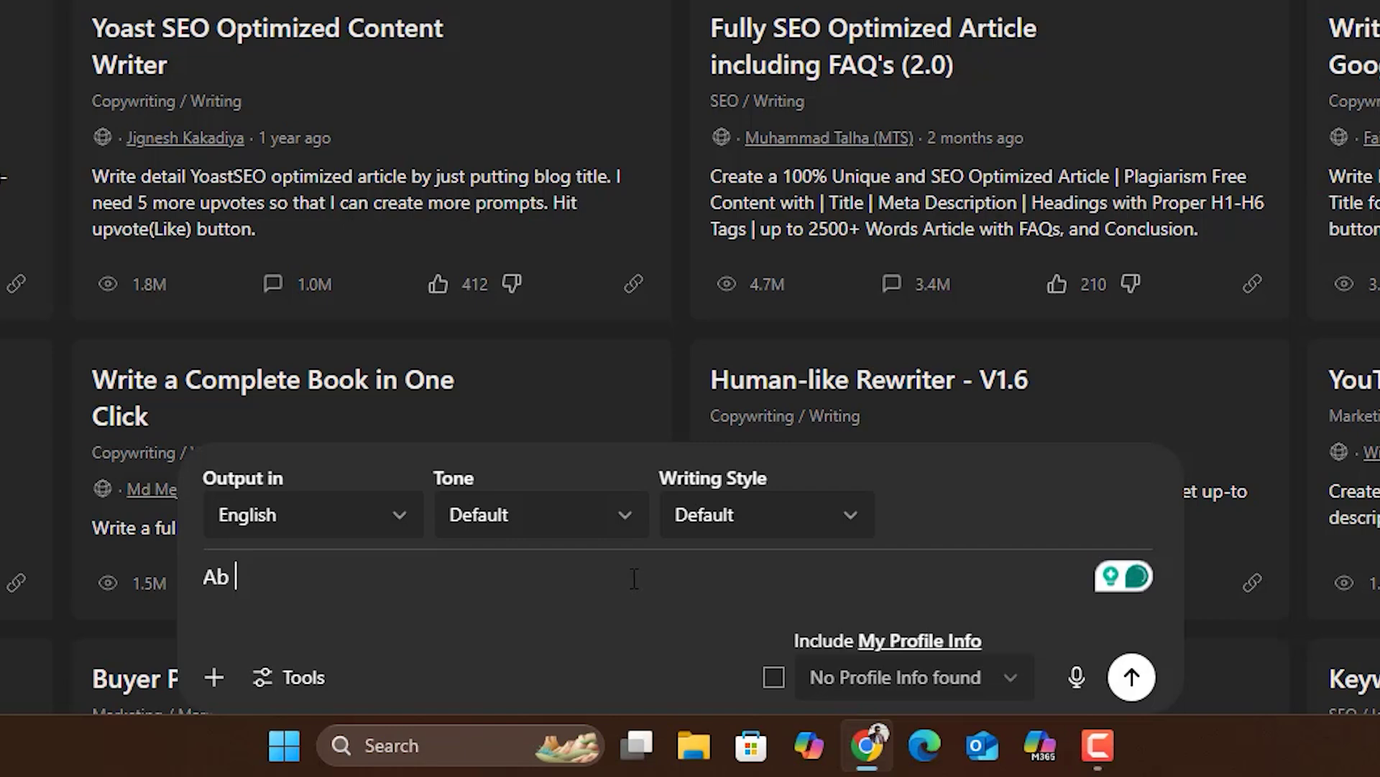
type("don")
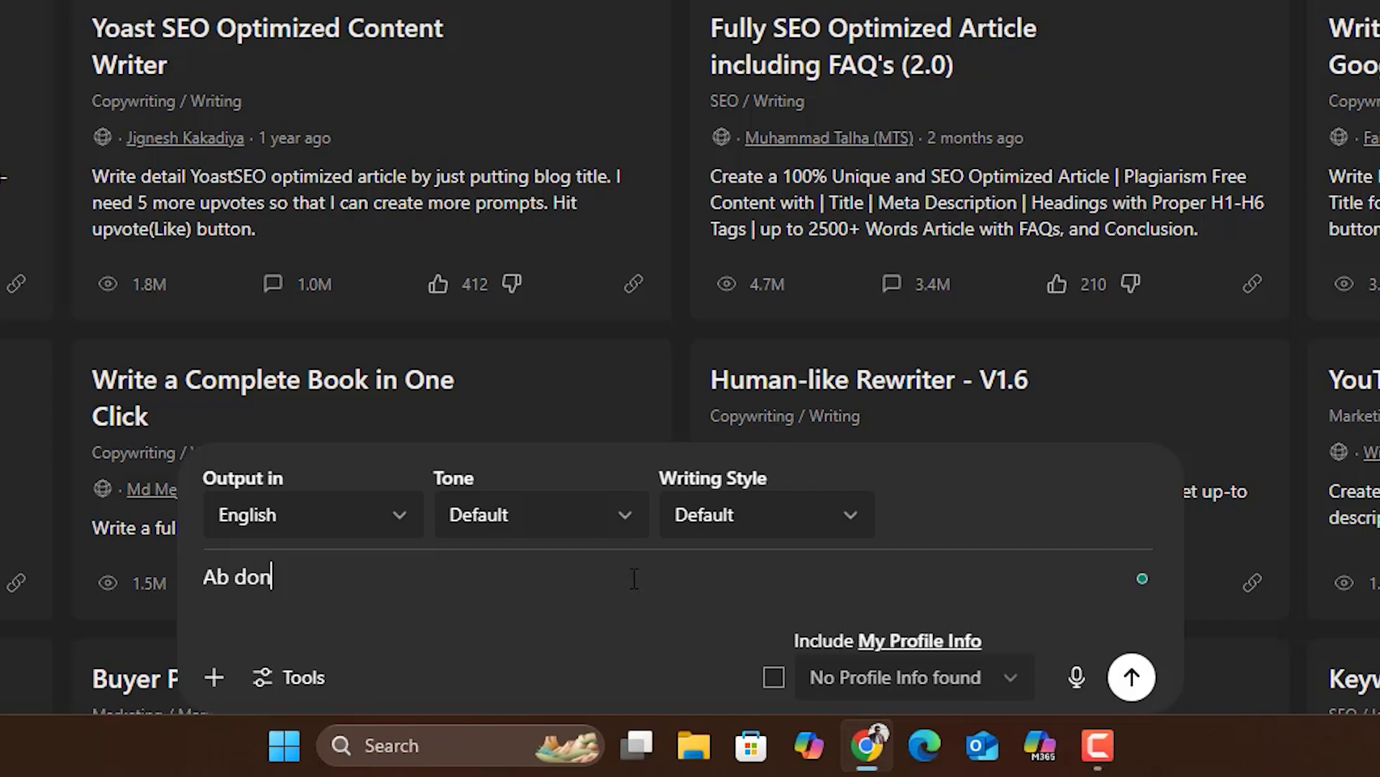
type("o desi hu")
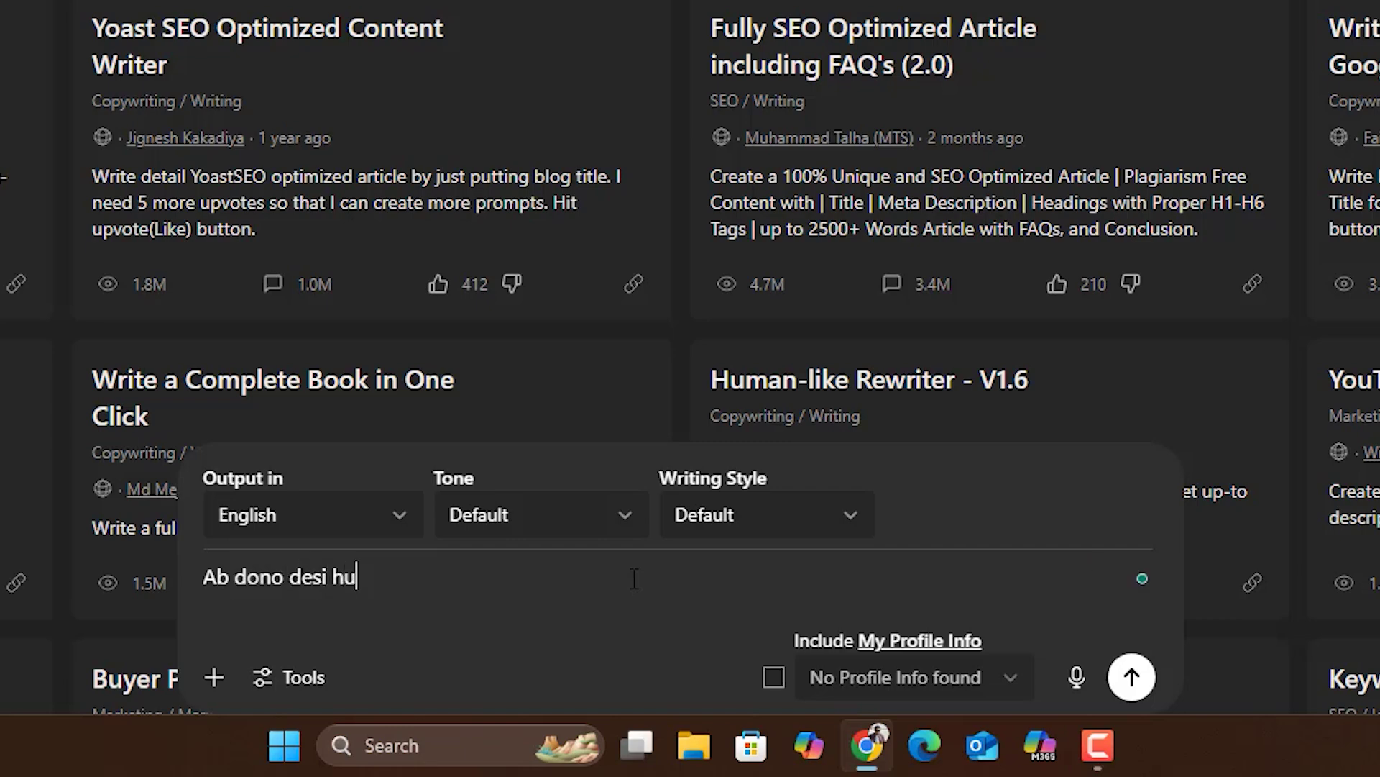
type("sband wid")
key("BackSpace")
type("f")
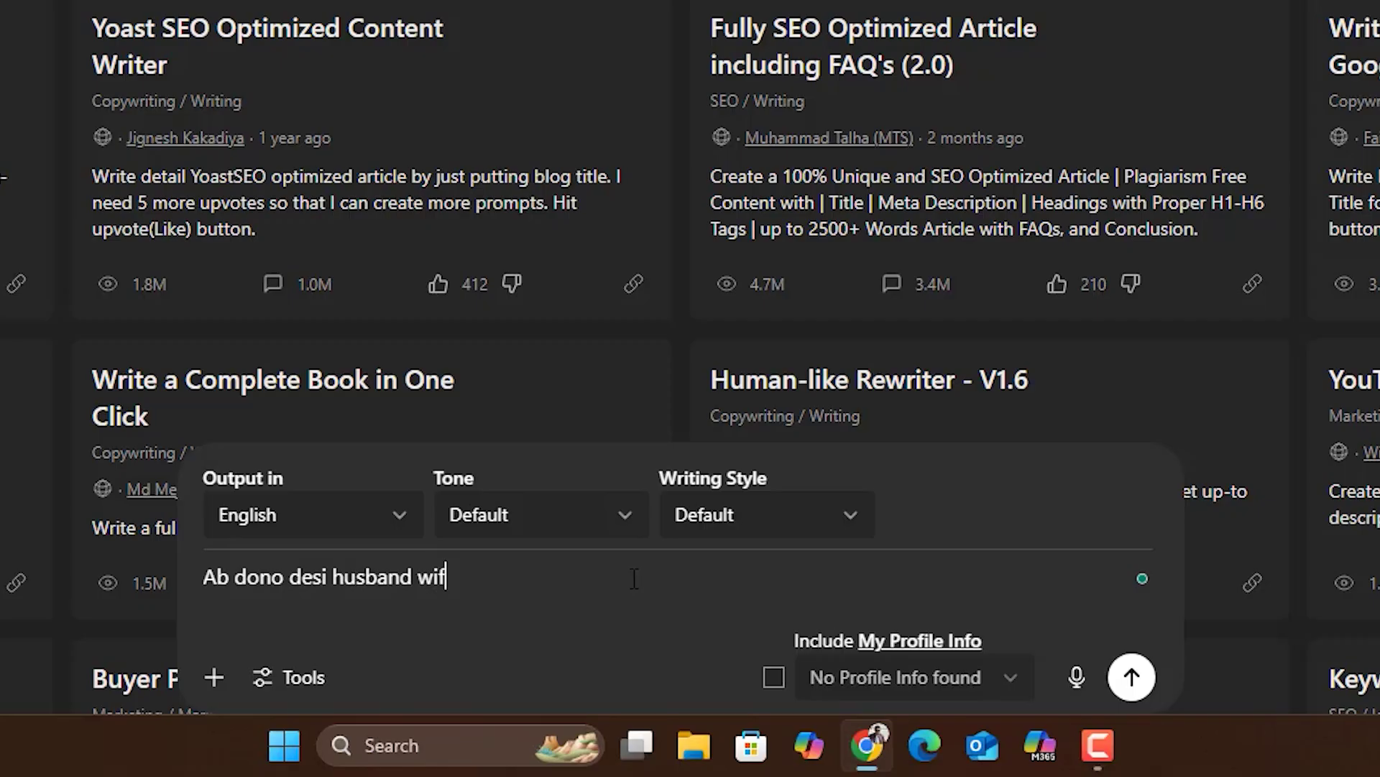
type("e suhaag")
key("BackSpace")
type("haagraat")
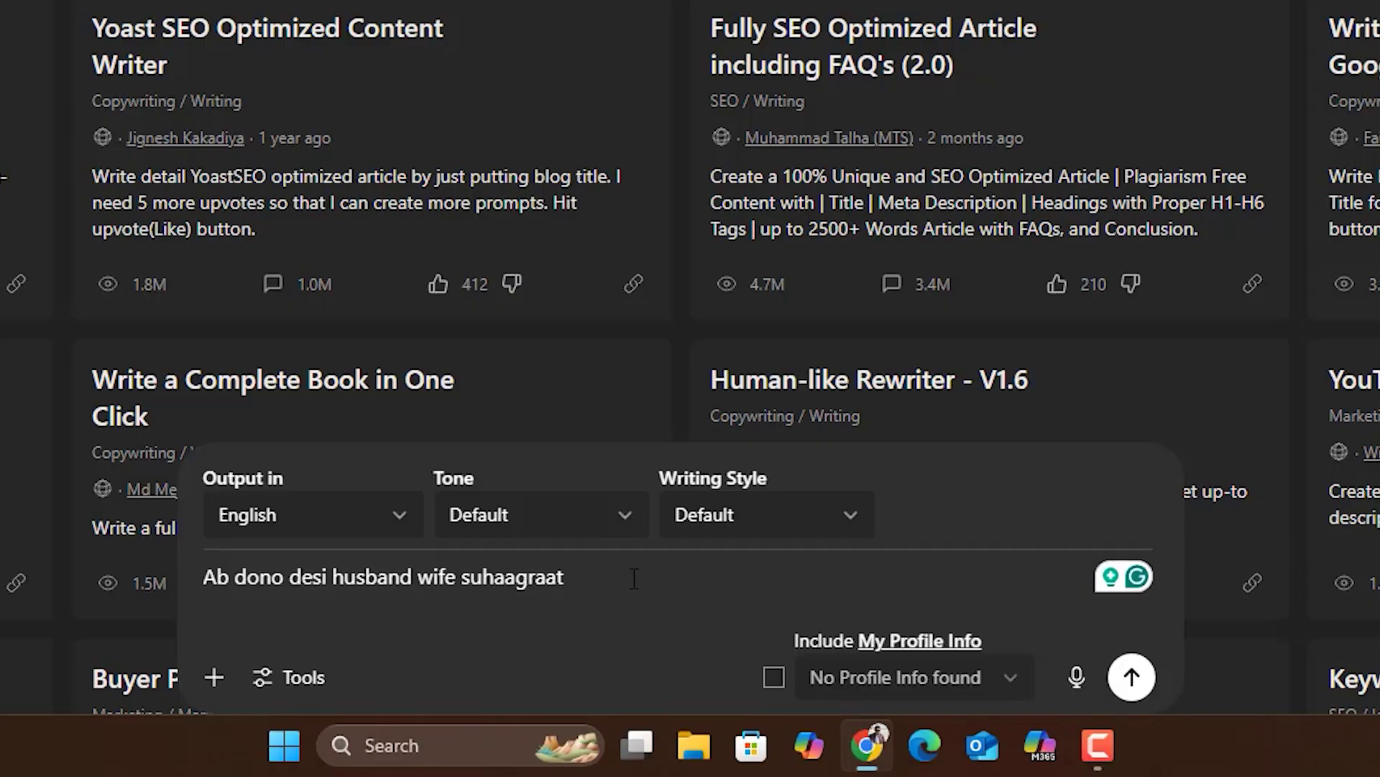
- Continue the message with "jo hai manaye gen to uski AI video vlog clip me Veo 3 se generate kar saku itna detailed prompt"
type("jo ")
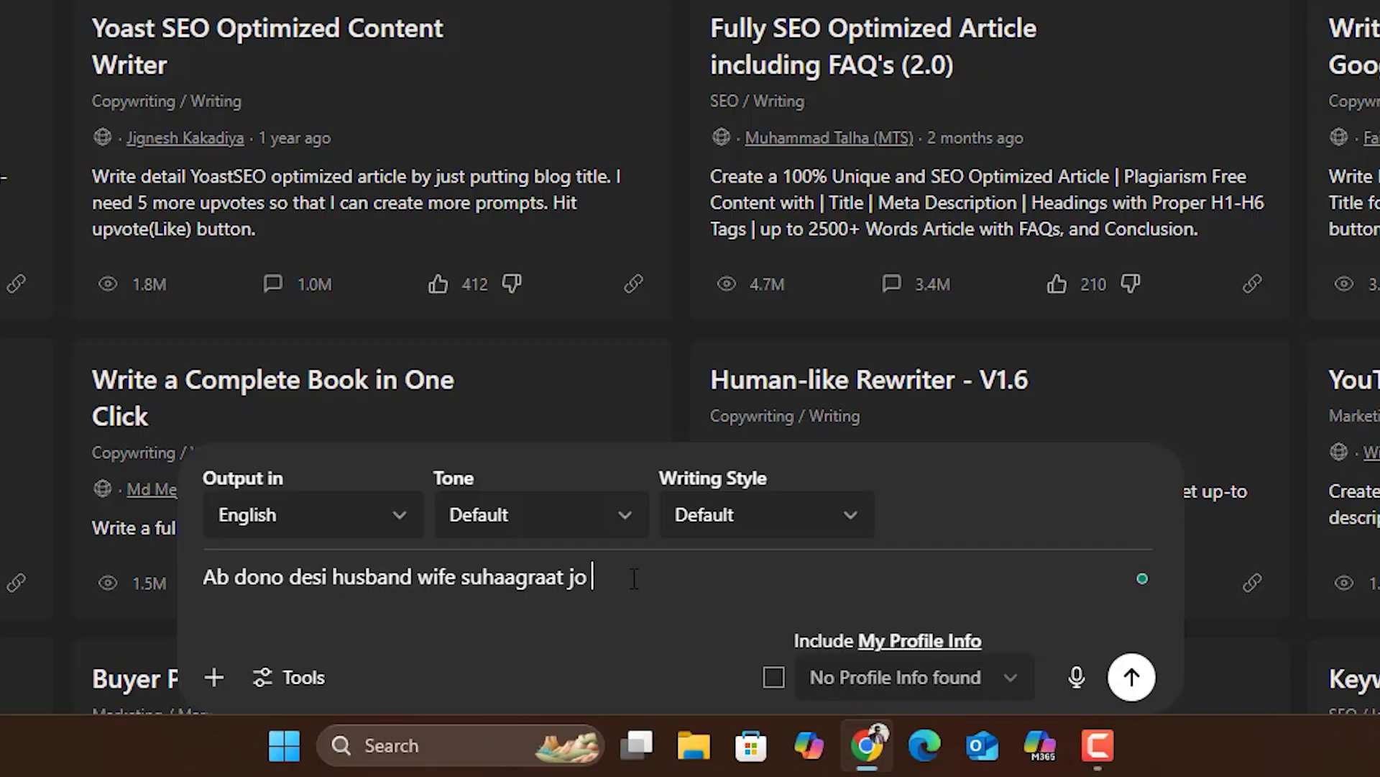
type("hai manat")
key("BackSpace")
type("ye gen to ")
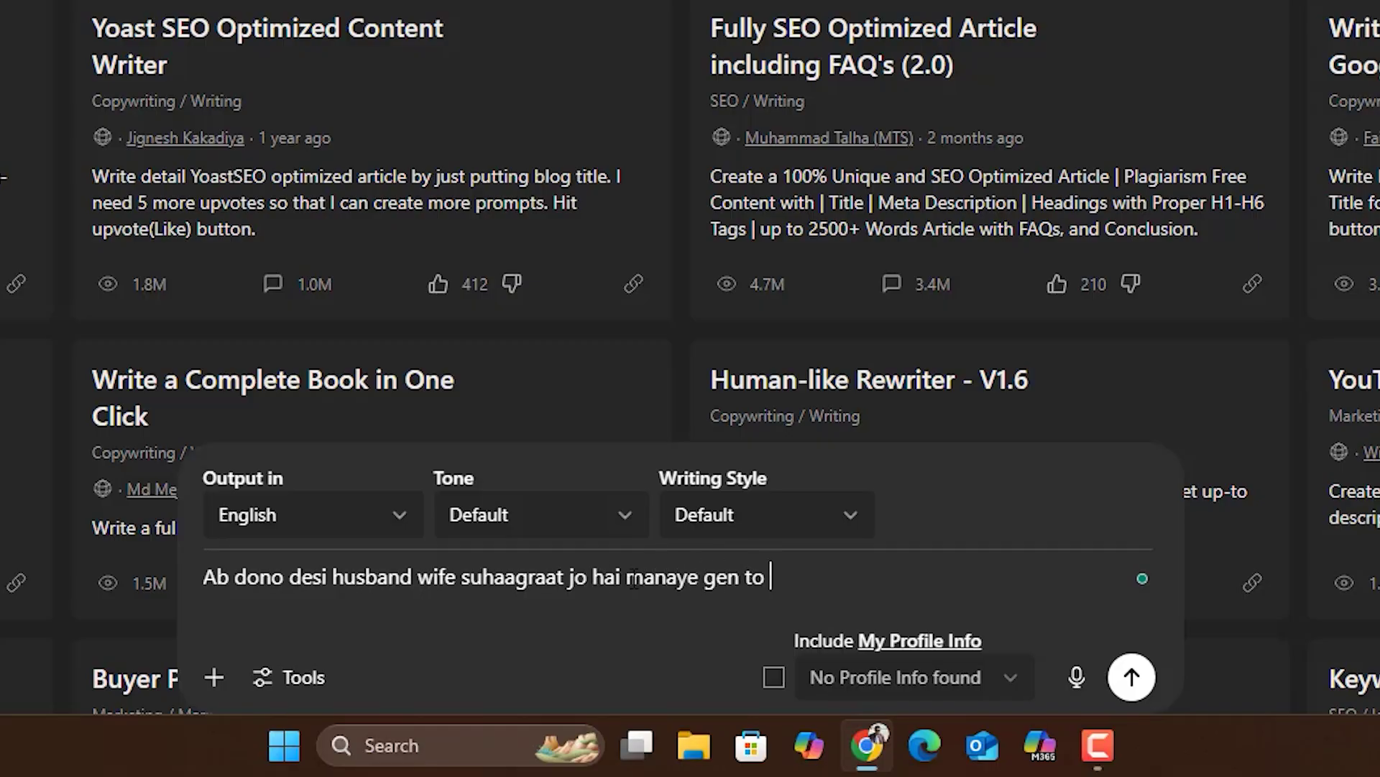
type("uski AI video")
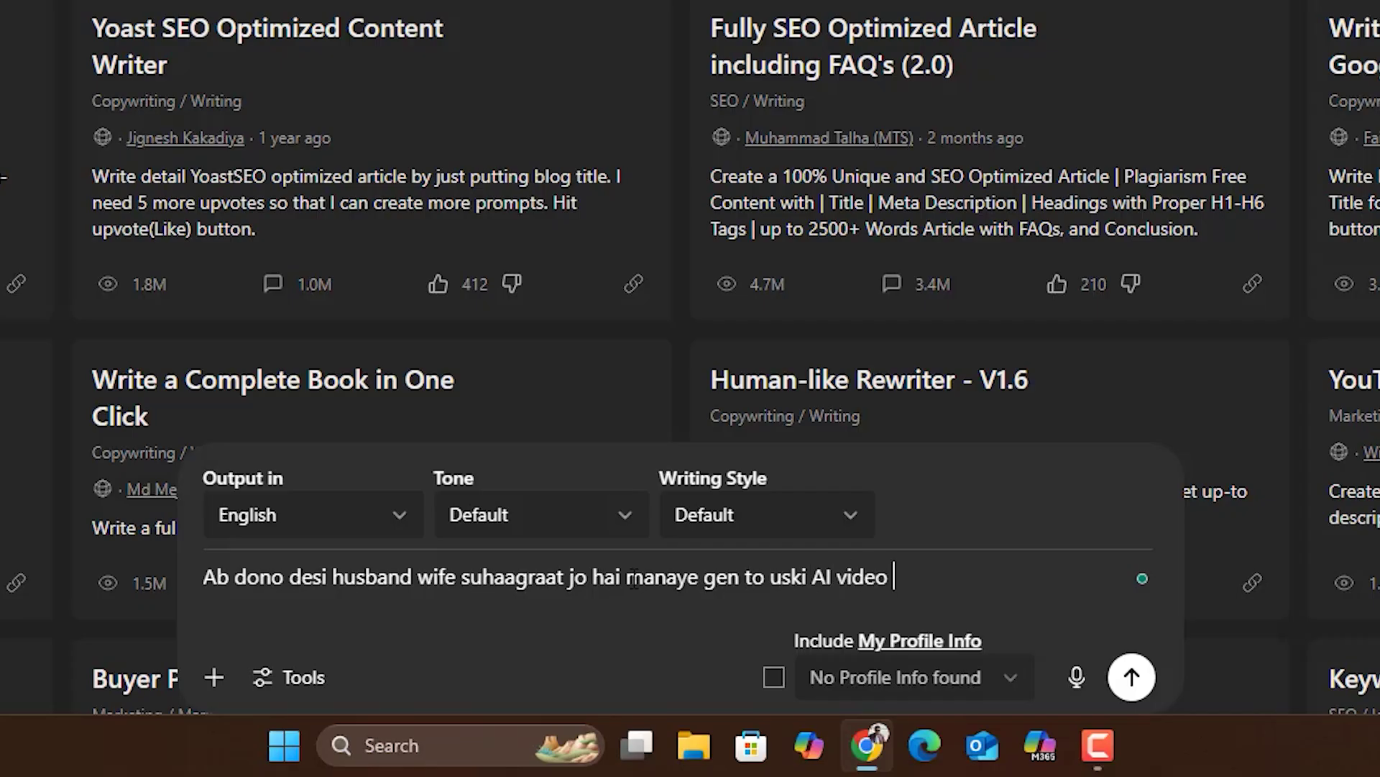
type(" vlog clip m")
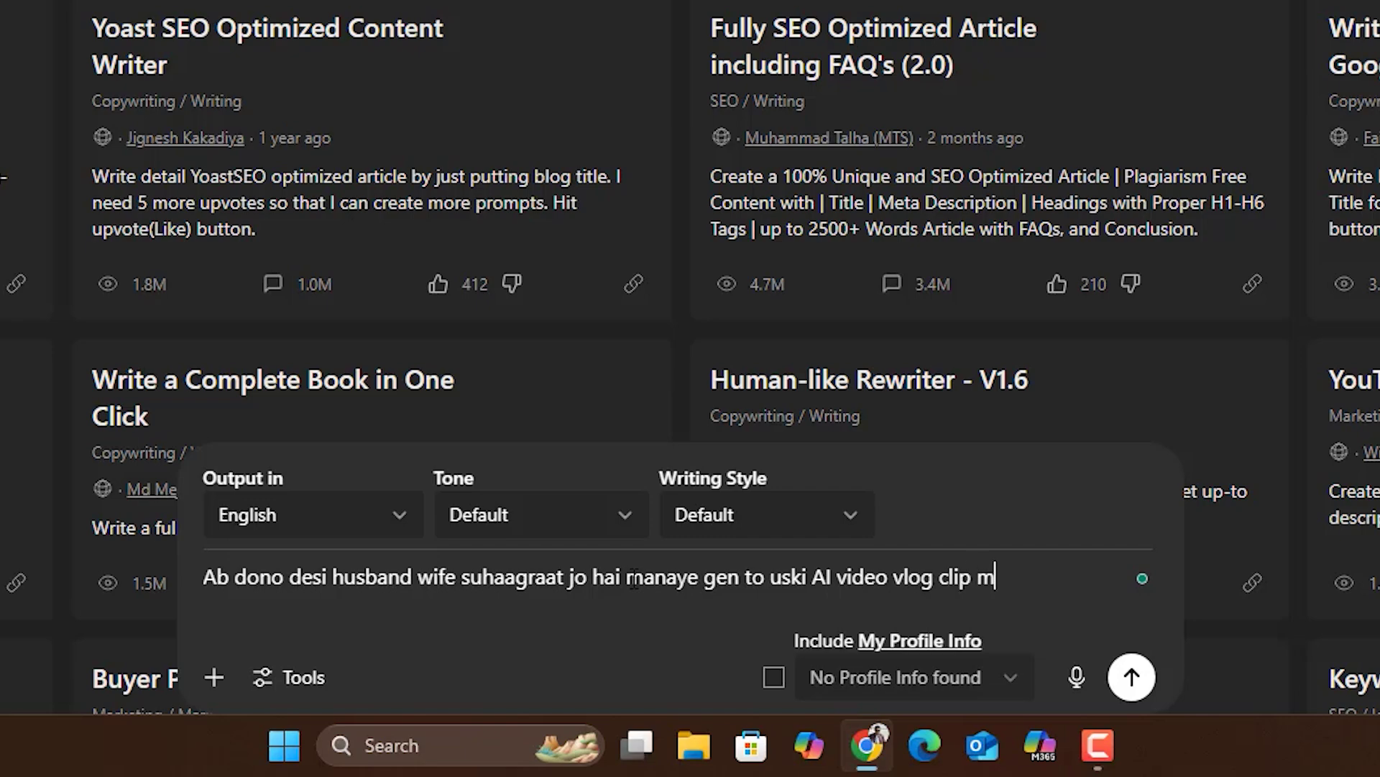
type("e Veo 3 se d")
key("BackSpace")
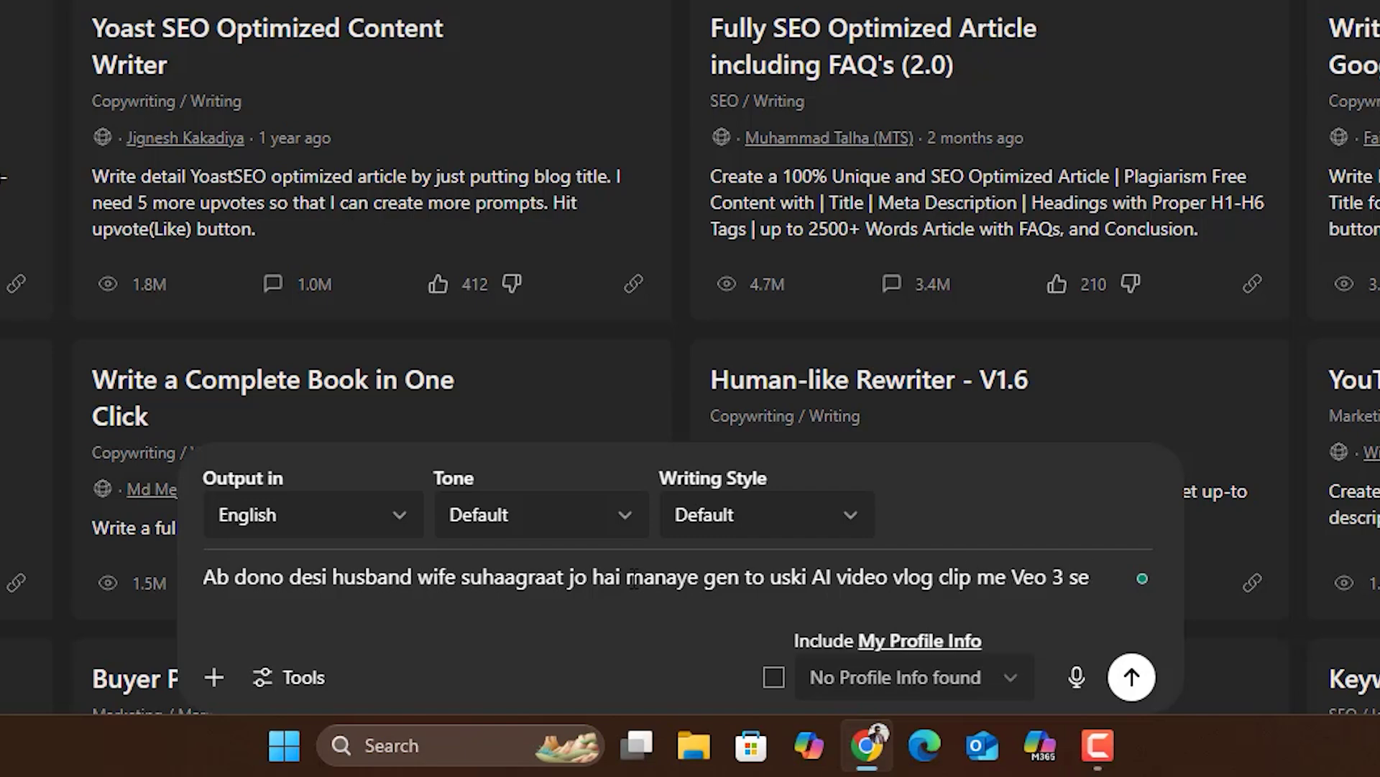
type("generate kar ")
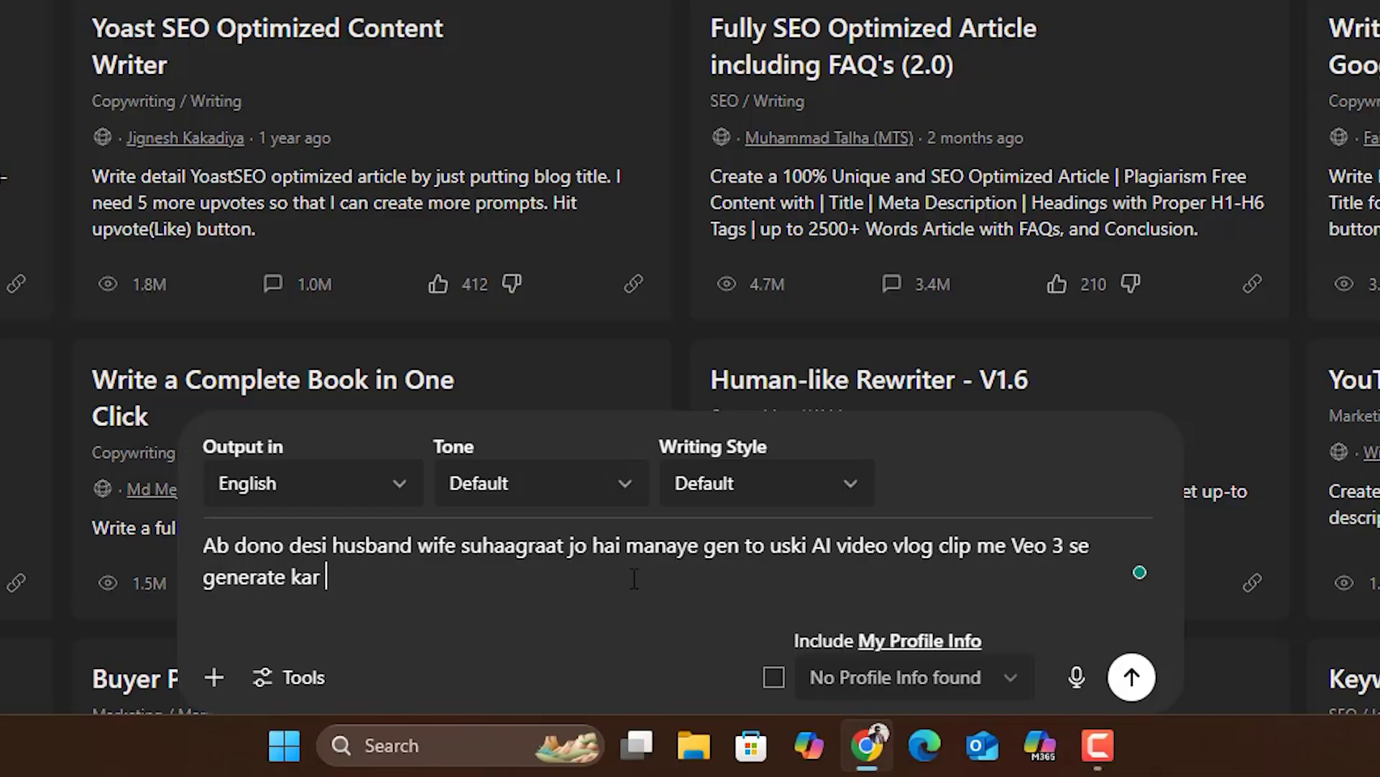
type("saku itna ")
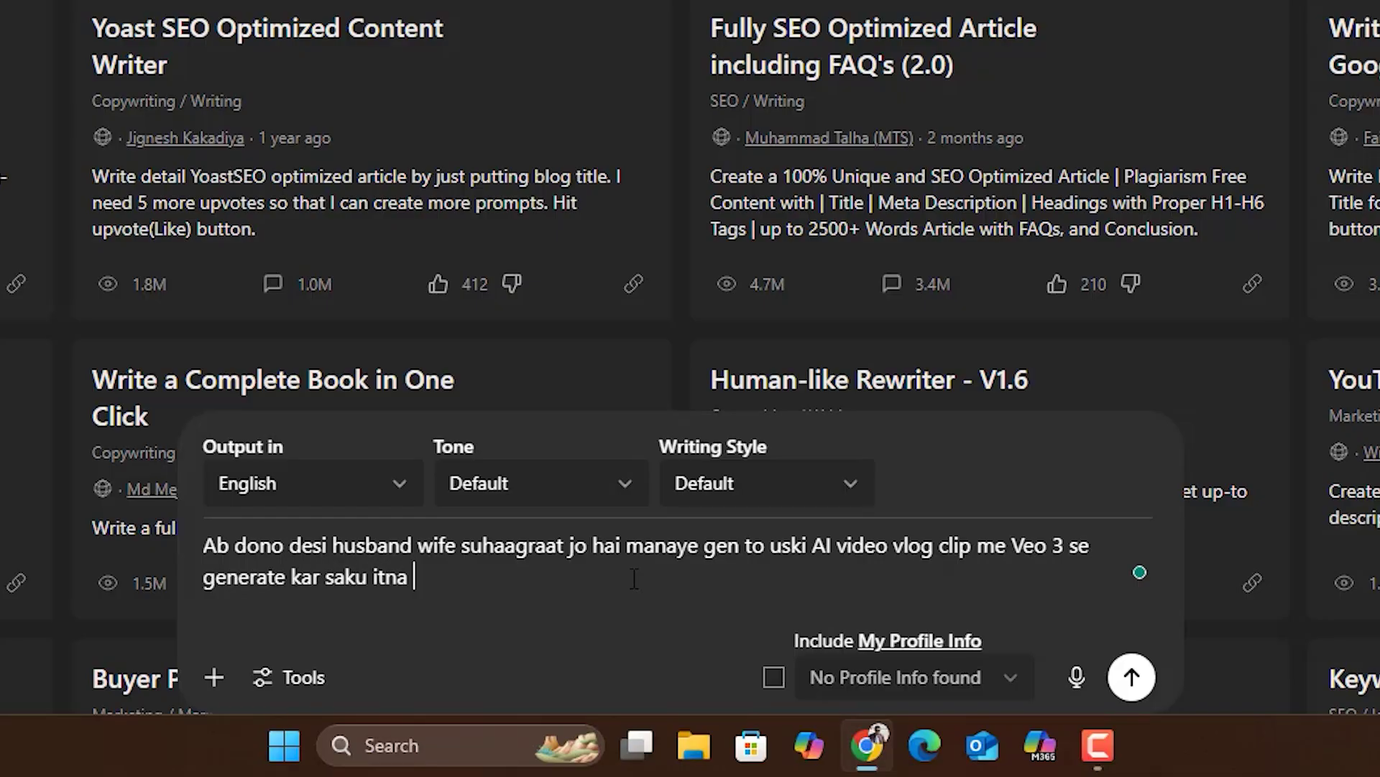
type("detailed ")
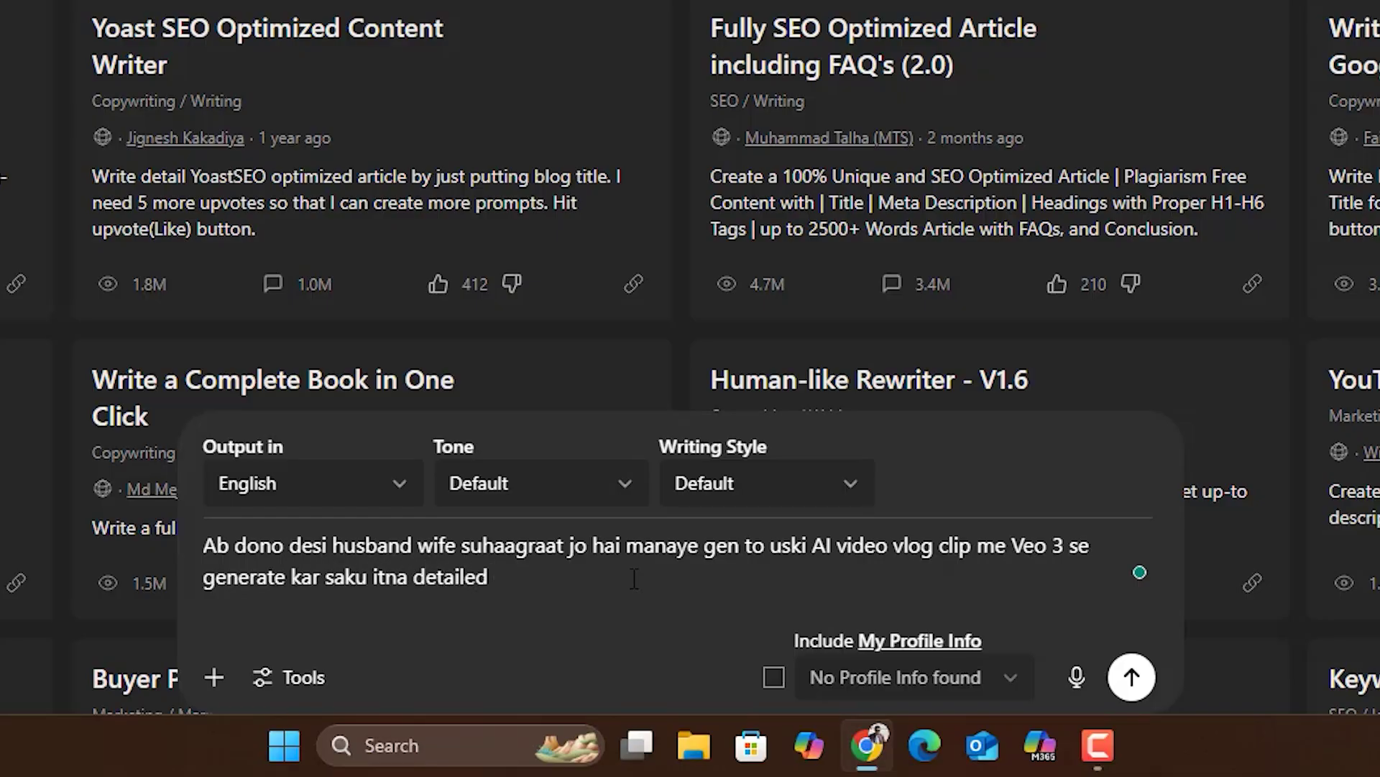
type("prompt ")
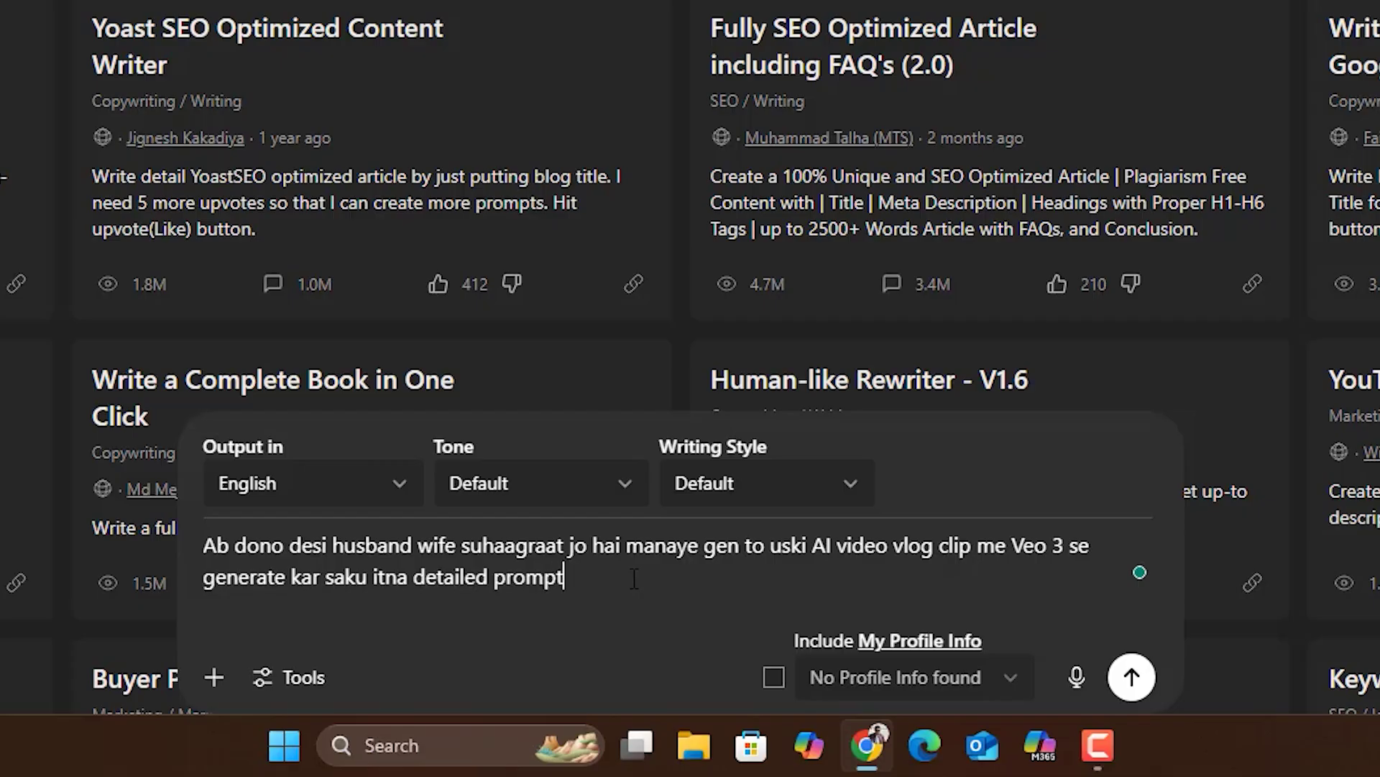
- End the first sentence with "do." and add the phone instruction "Mobile phone husband ke hath me hona chahiyen"
type("do. Mobile p")
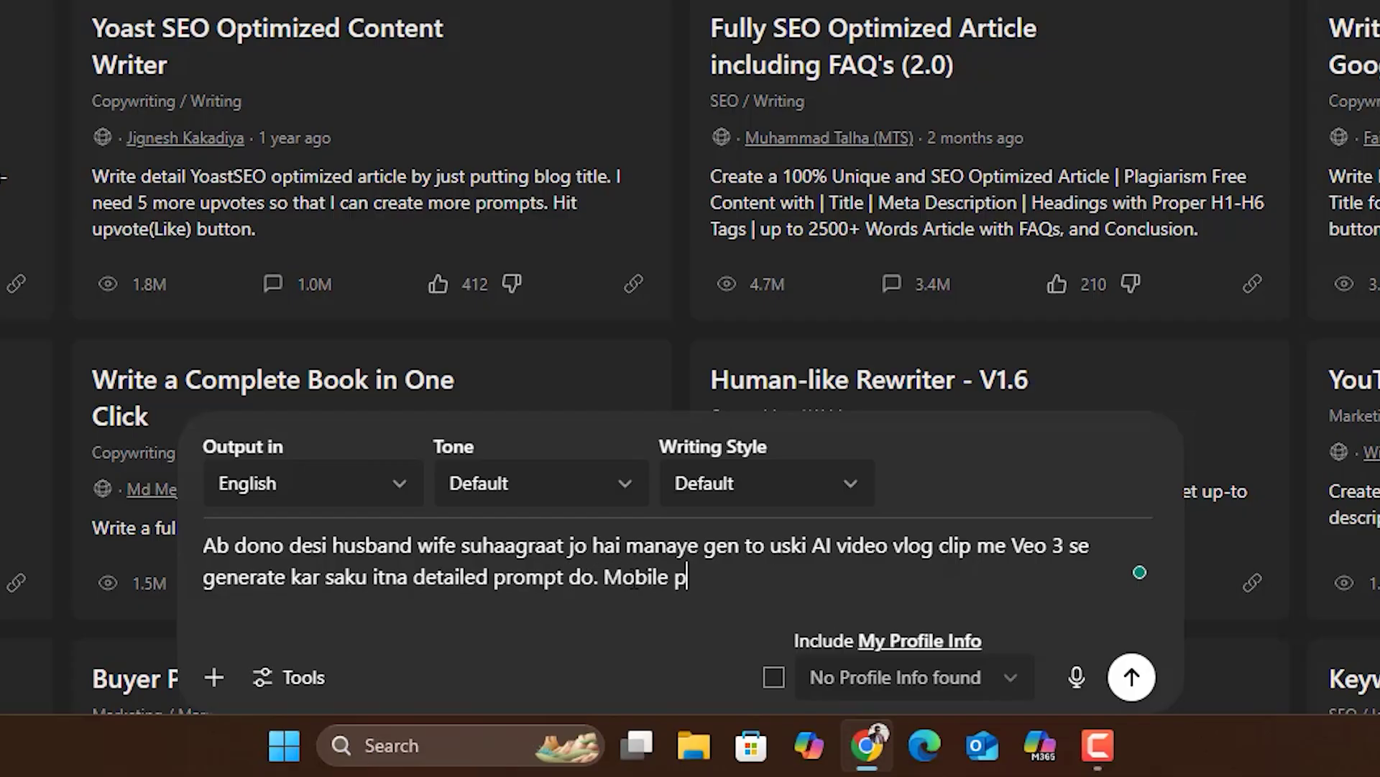
type("hone husba ")
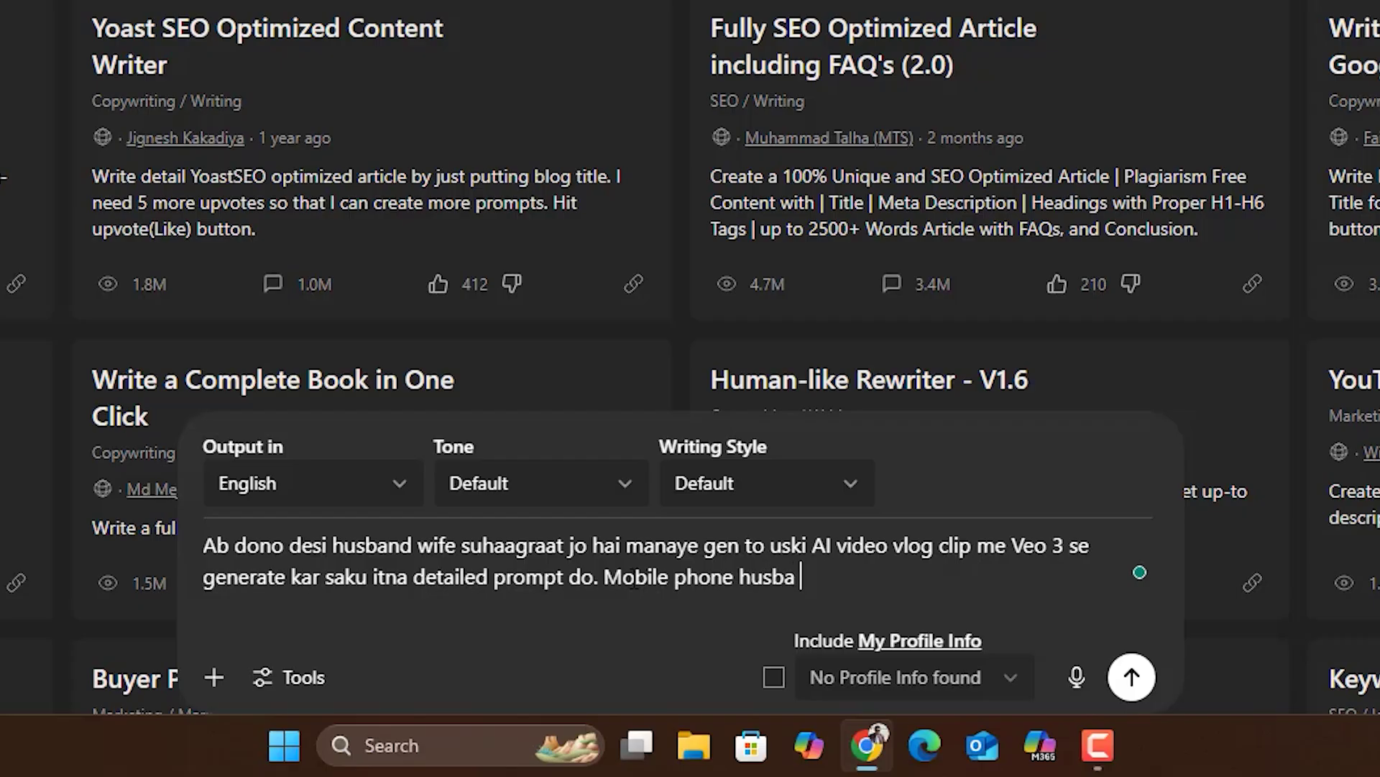
type("nd ke hath n")
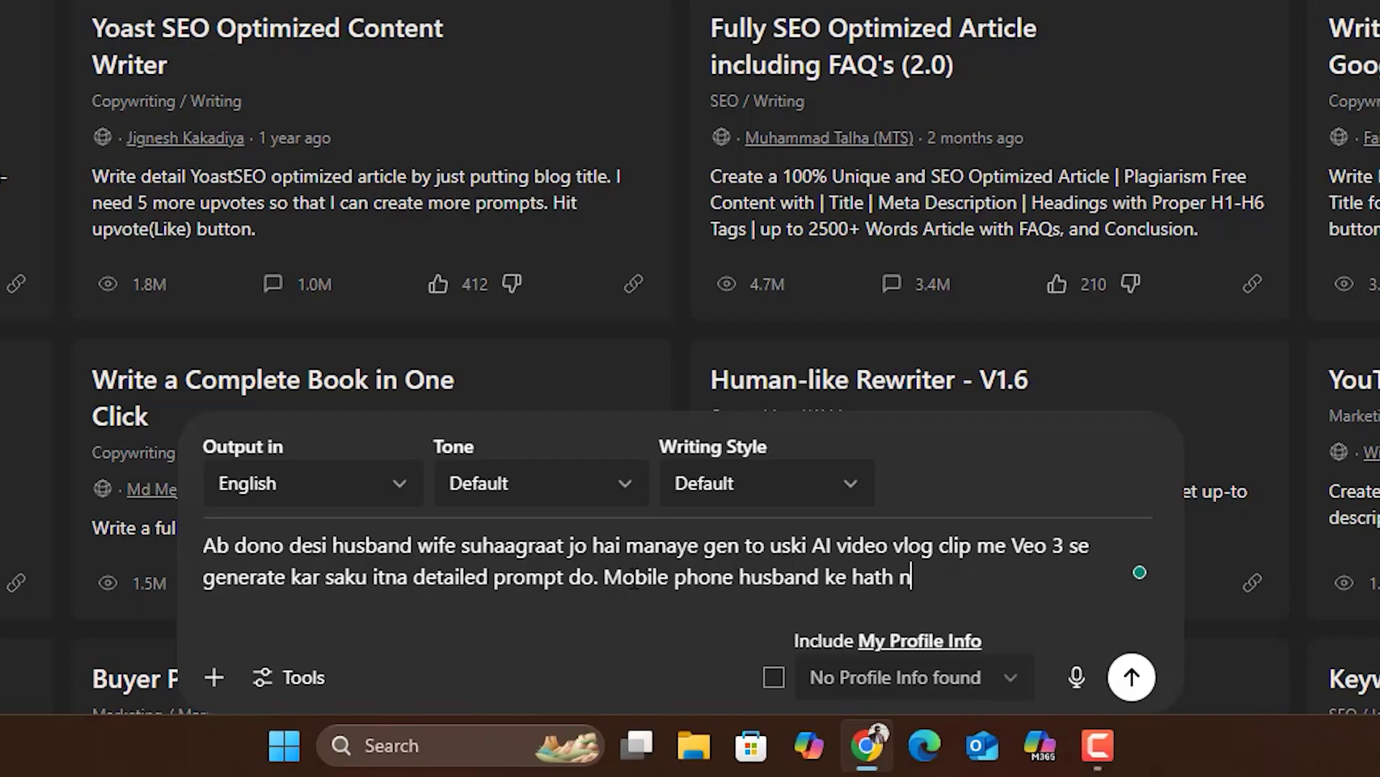
key("BackSpace")
type("me hona chahiyen")
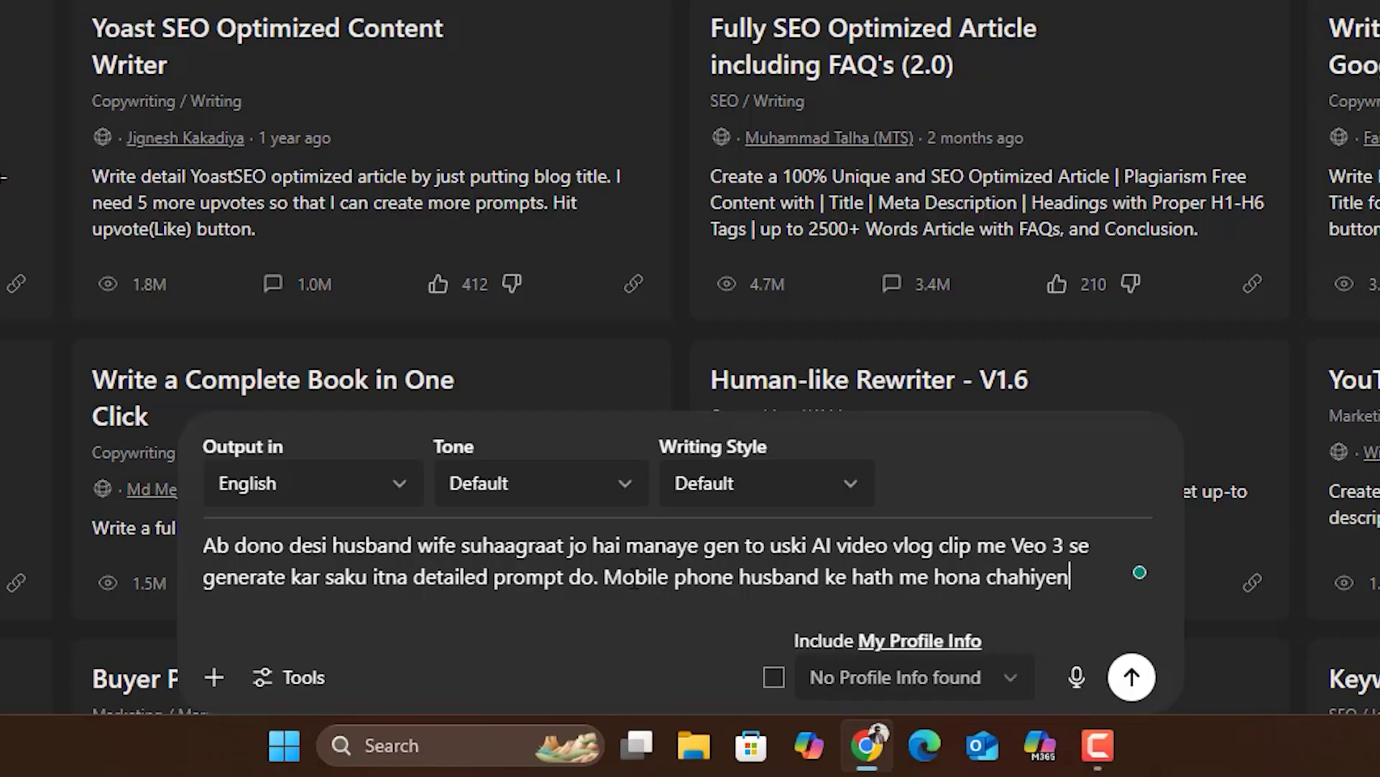
key("BackSpace")
- Add the shot and acting instructions "POV handheld shot hona chahiyen. Wife sharma rahi hogi chahiyen aur husband ka dialogue ho"
type(". POV Handheld ")
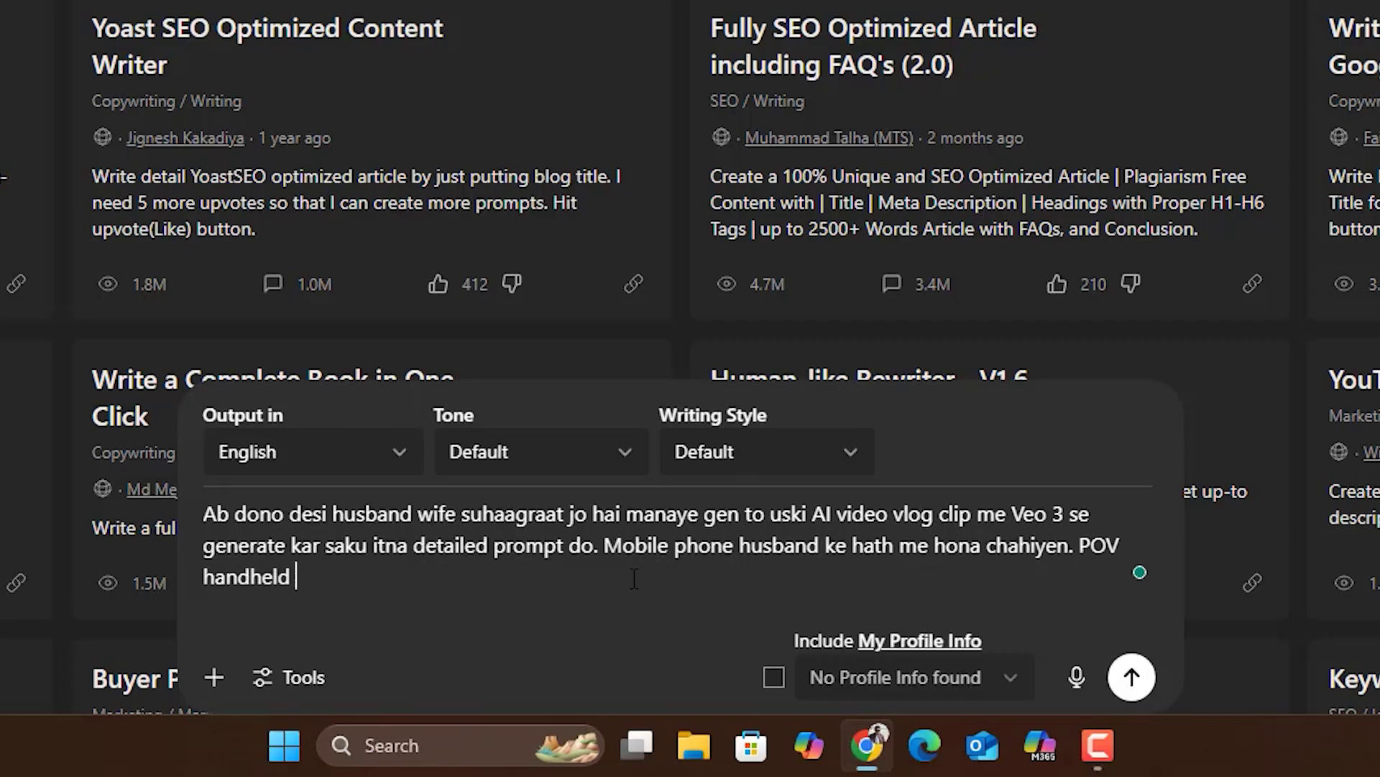
type("shot hona ")
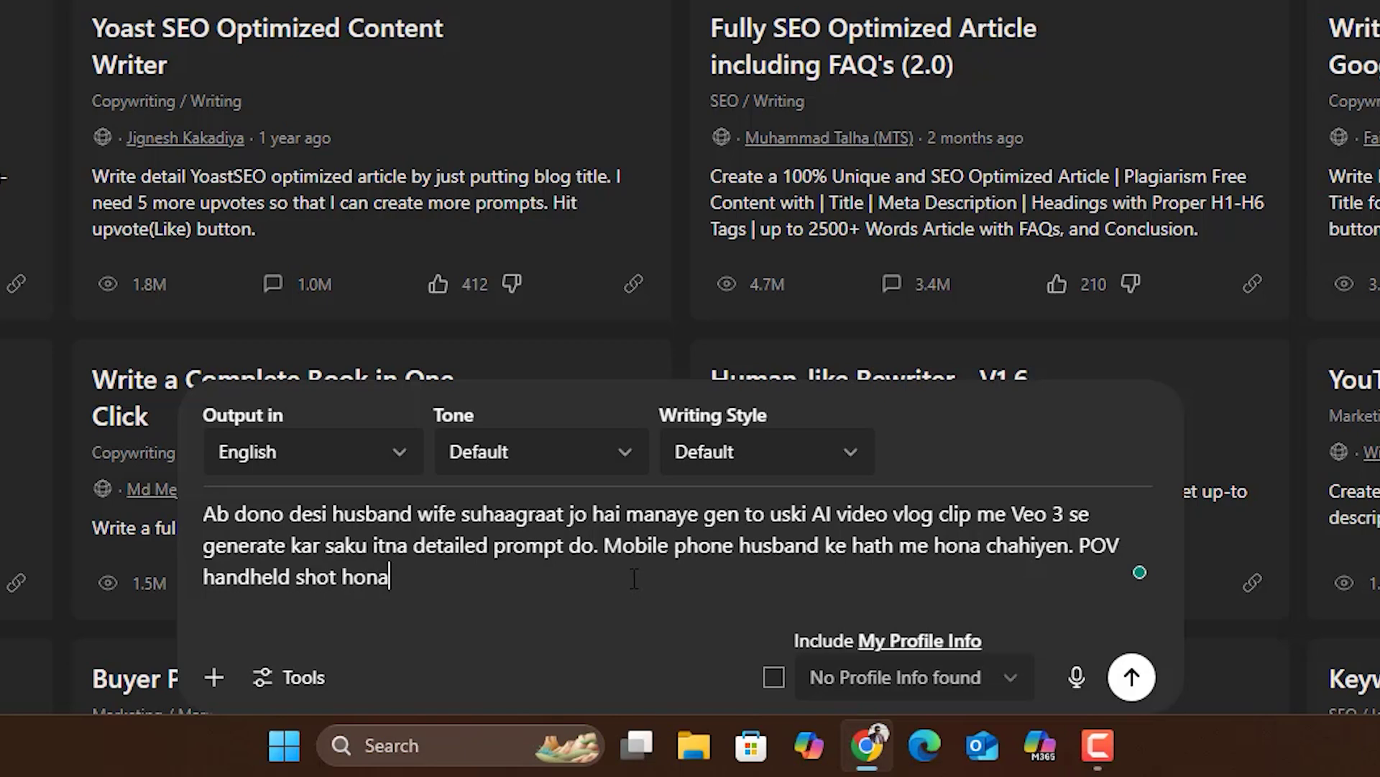
type("cha")
type("iye")
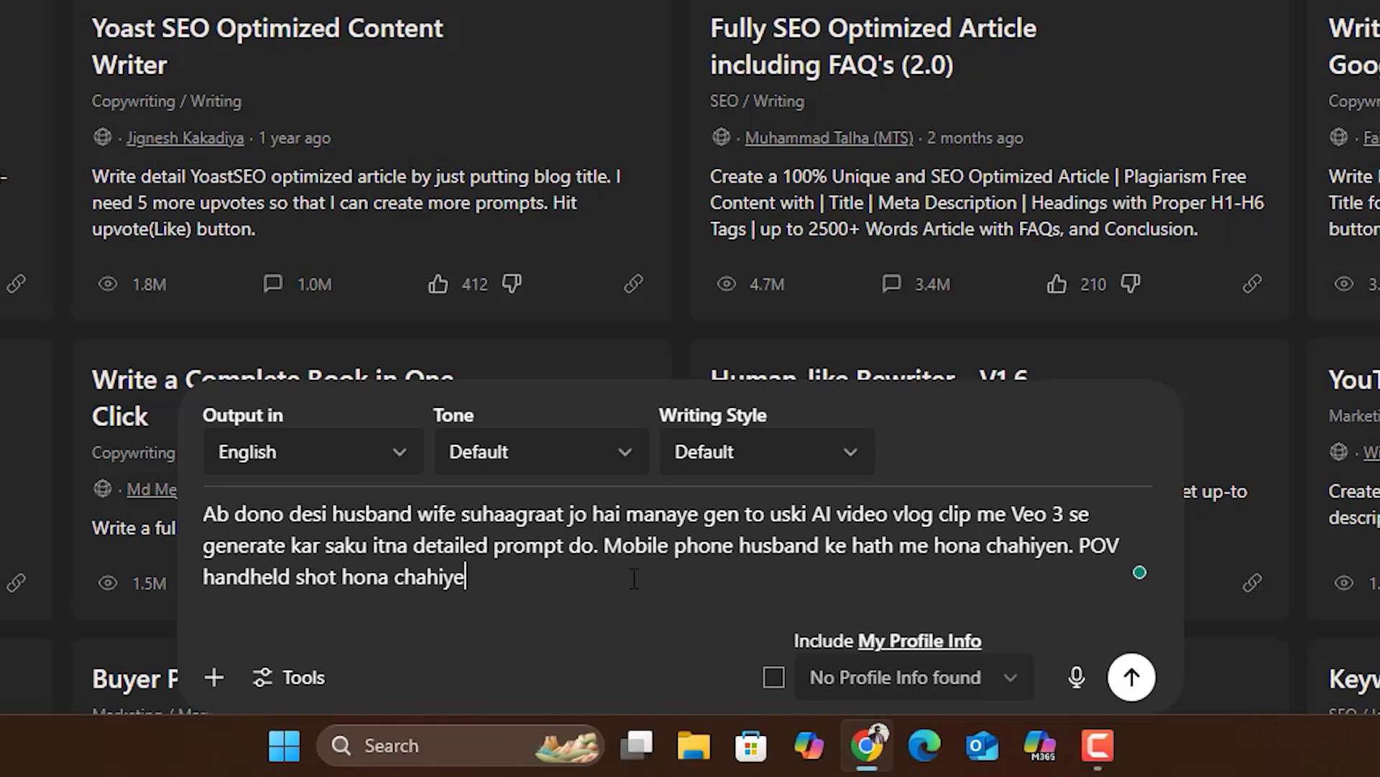
type("n. POV handheld shot hona chahiyen. Wife")
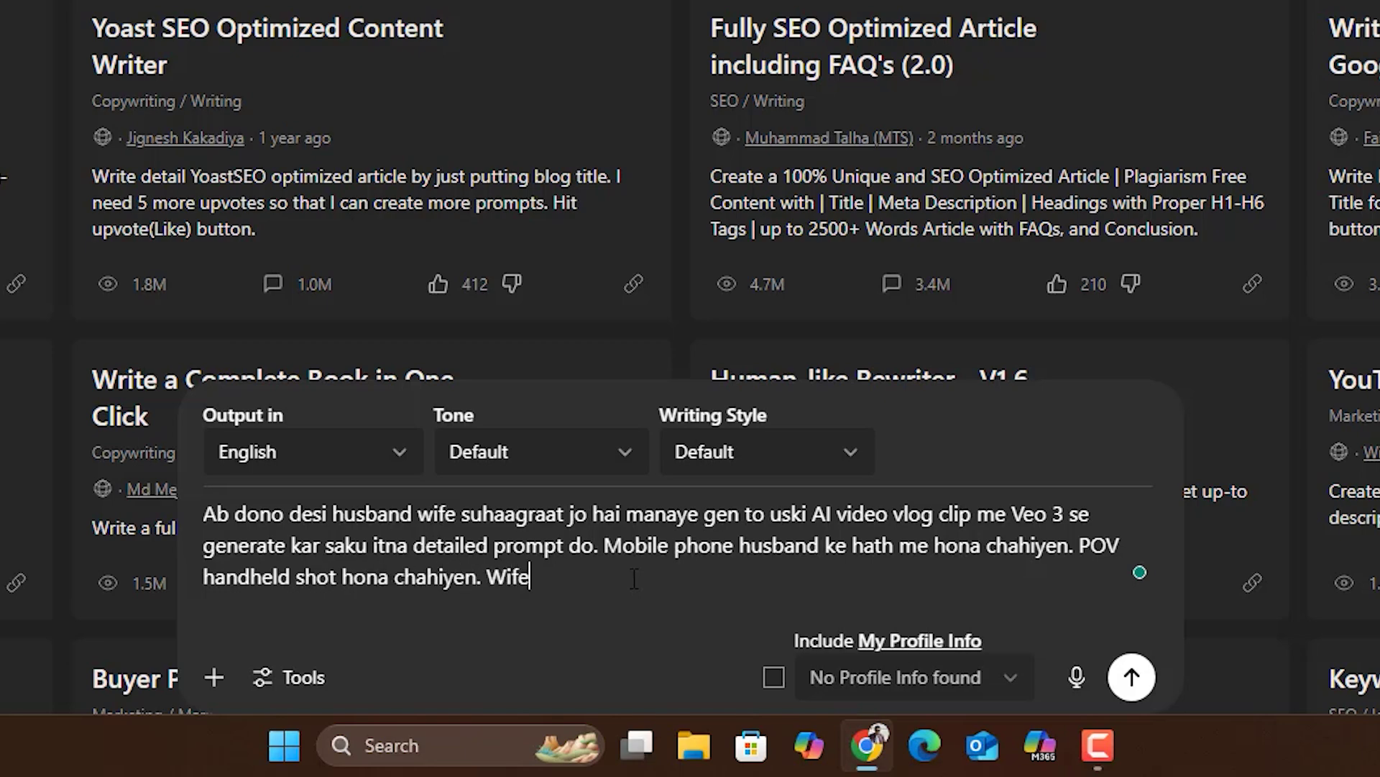
type(" sharma rahi hogi")
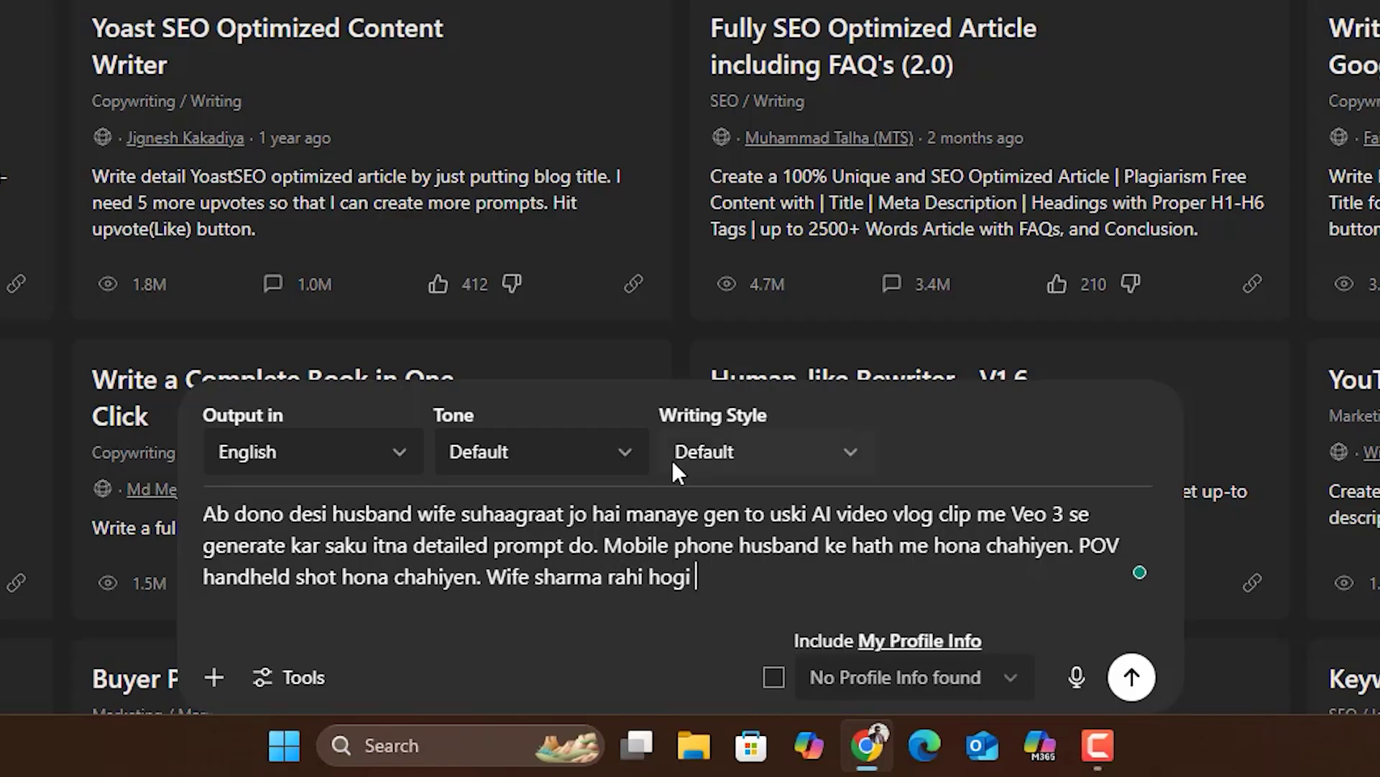
type(" chahiyen a")
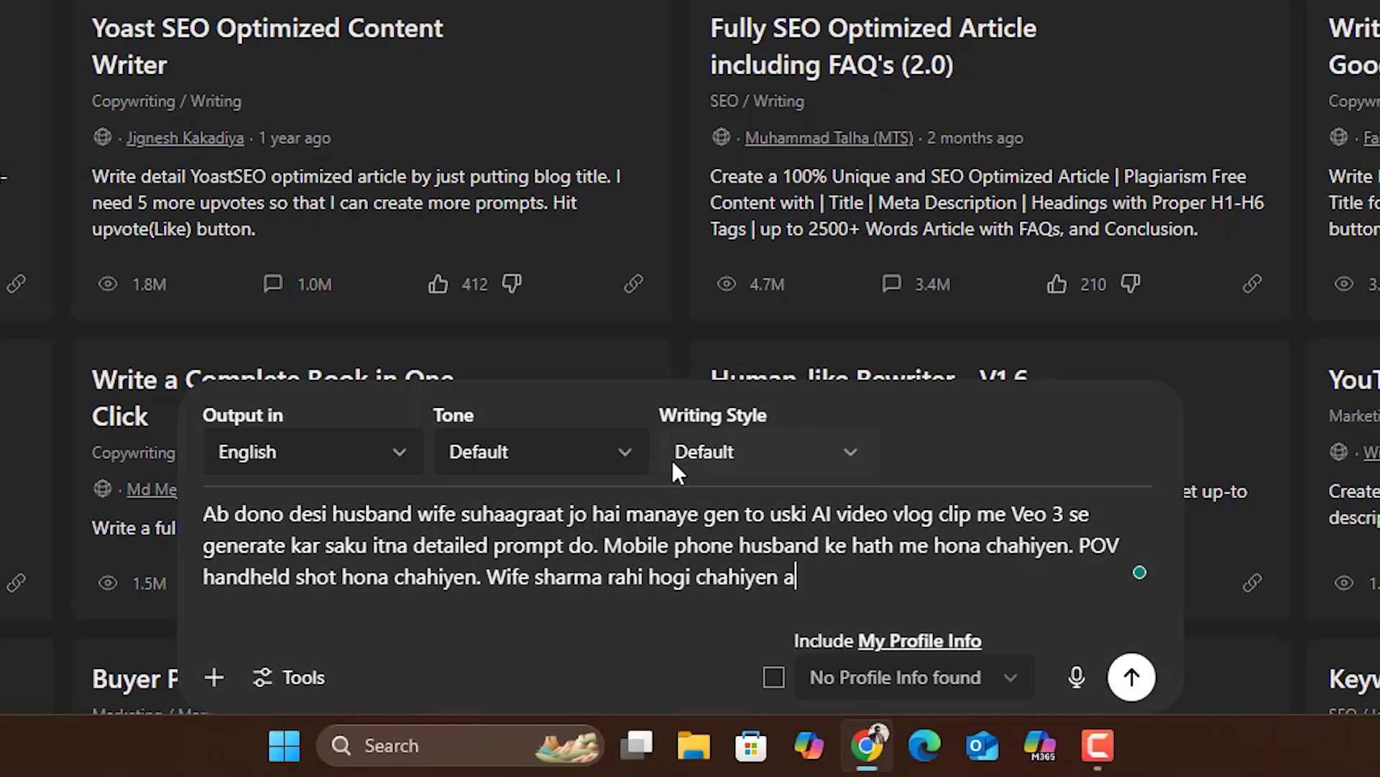
type("ur husband ")
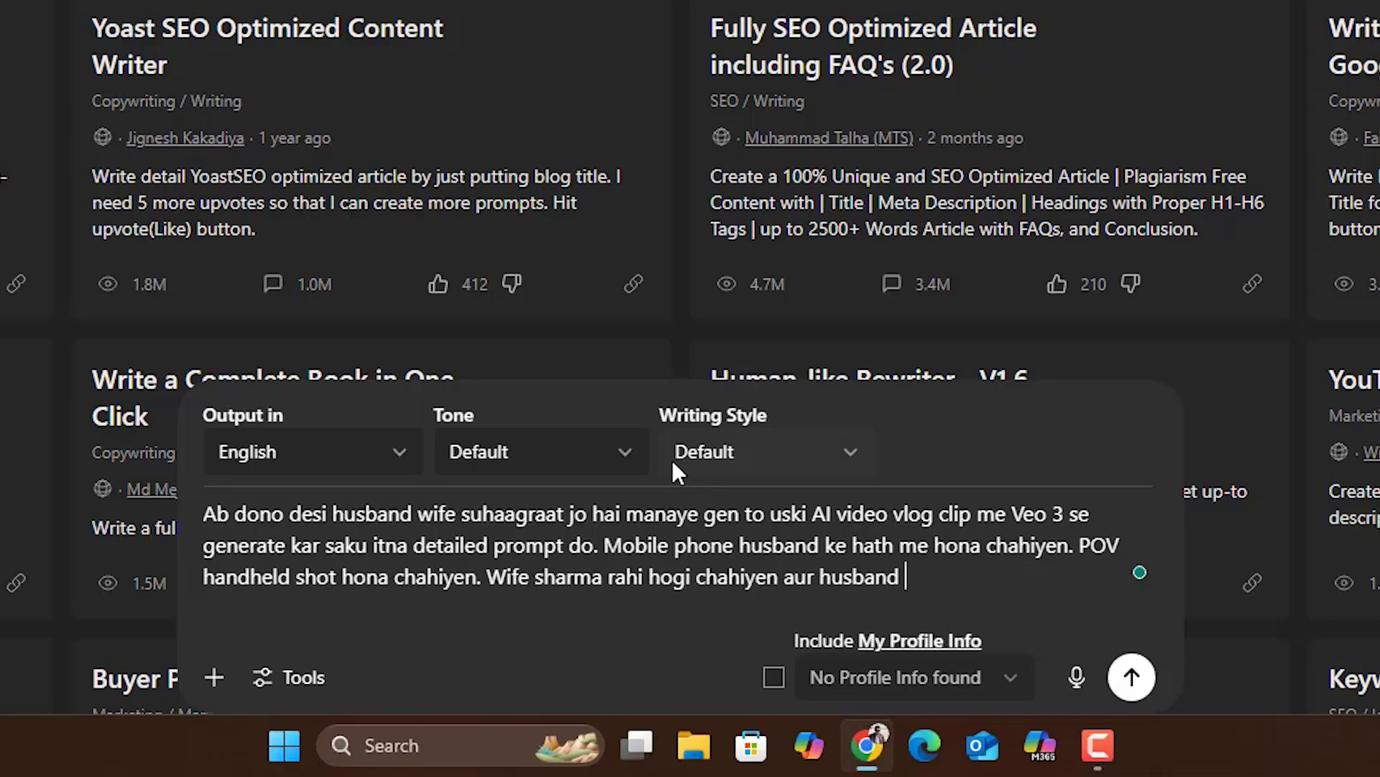
type("ka dialogue ho ")
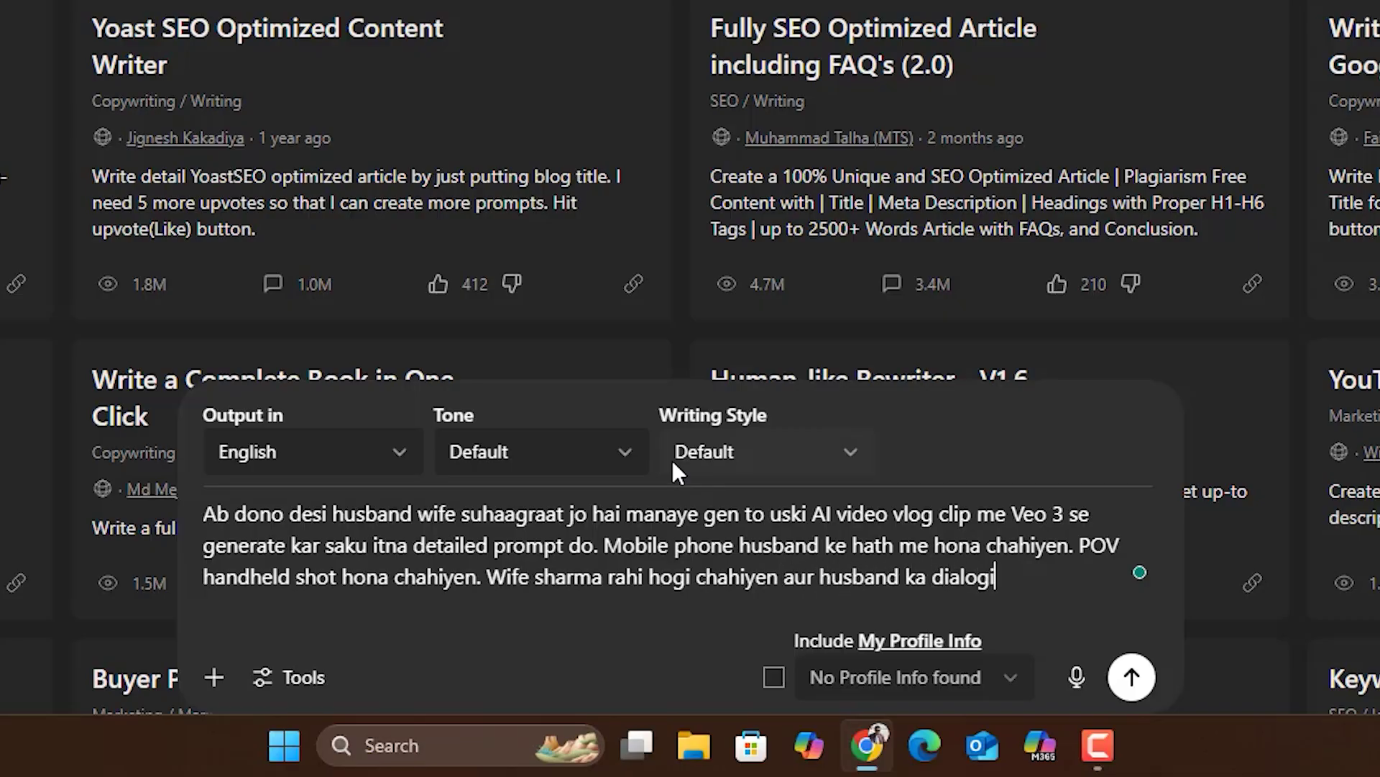
- Add the husband's quoted dialogue "Guys ab hum suhaagraat manayen gen, mazeed vlogs ke liye hame follow kare" to the message
type("\"Guys")
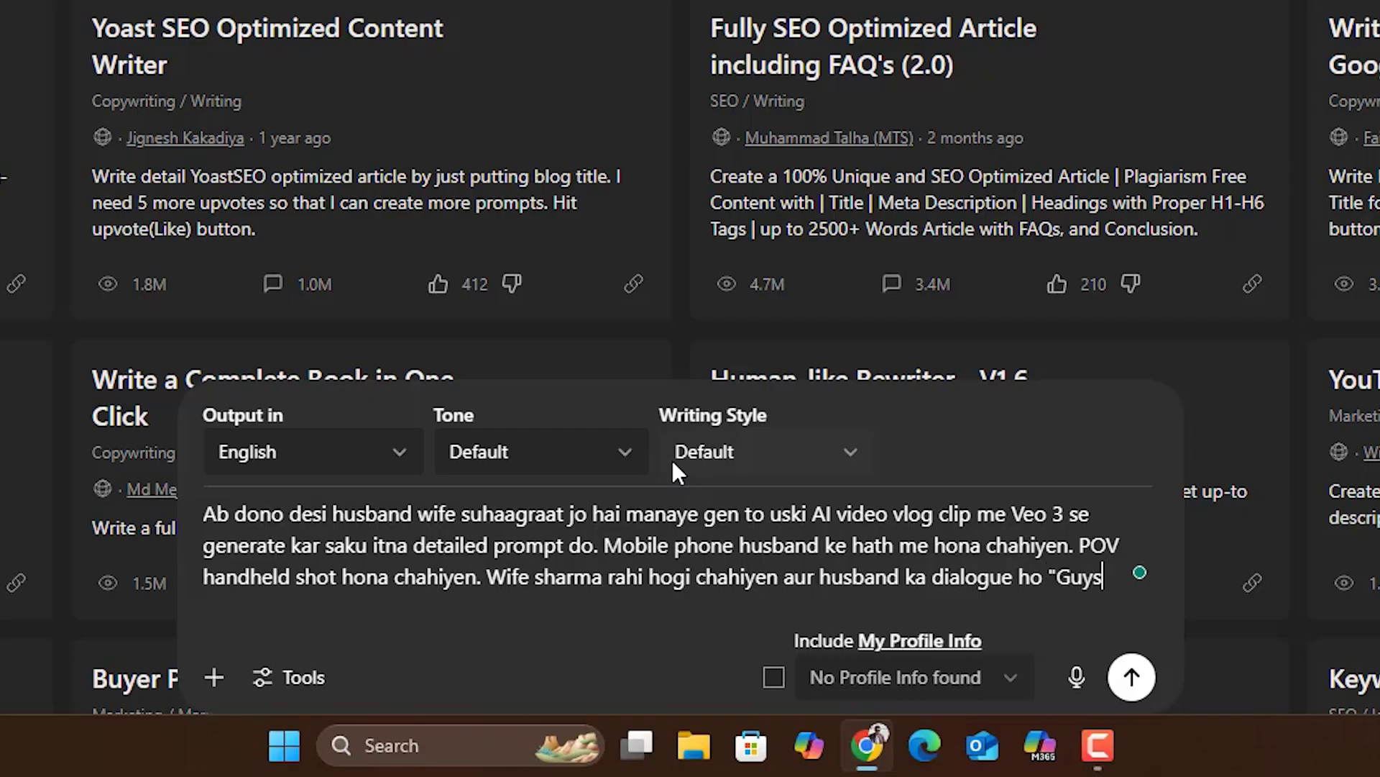
type(" ab hum ")
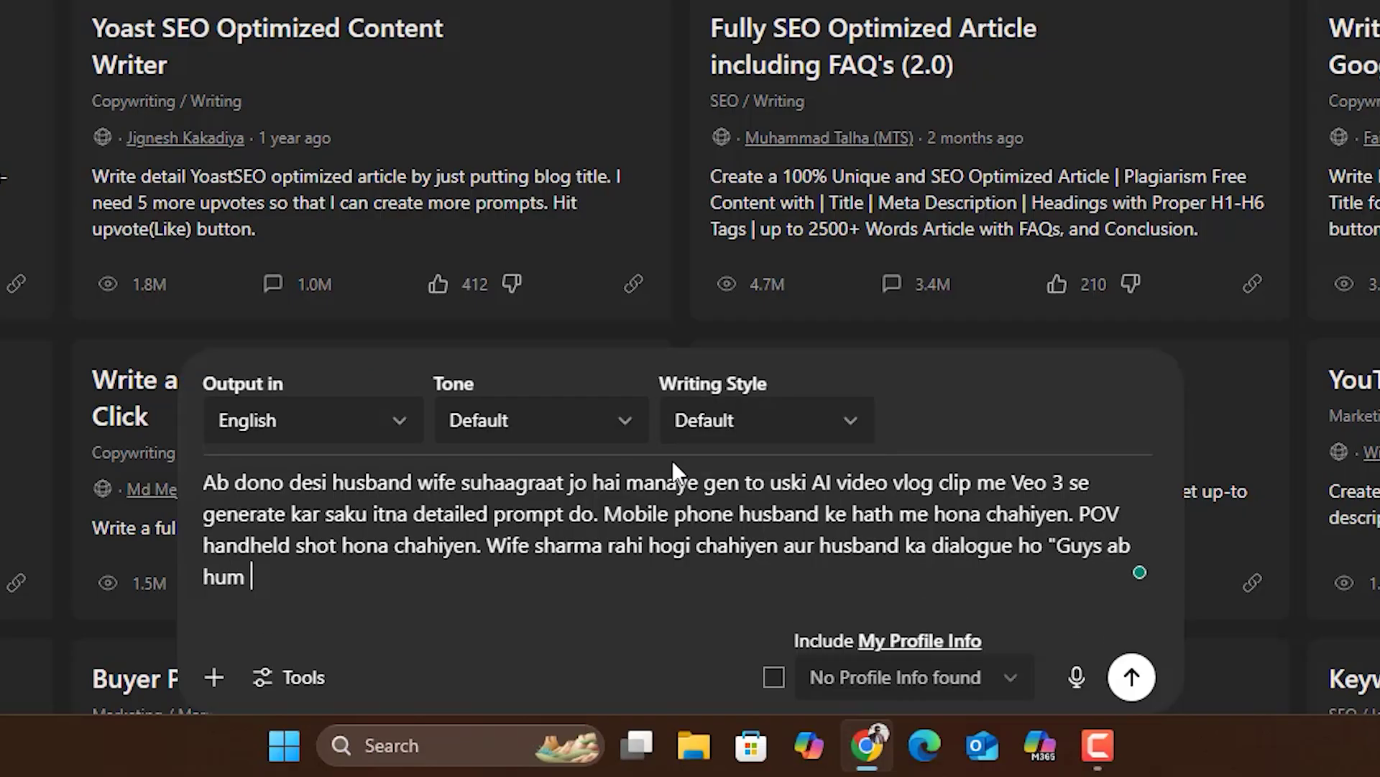
type("suhaagraat")
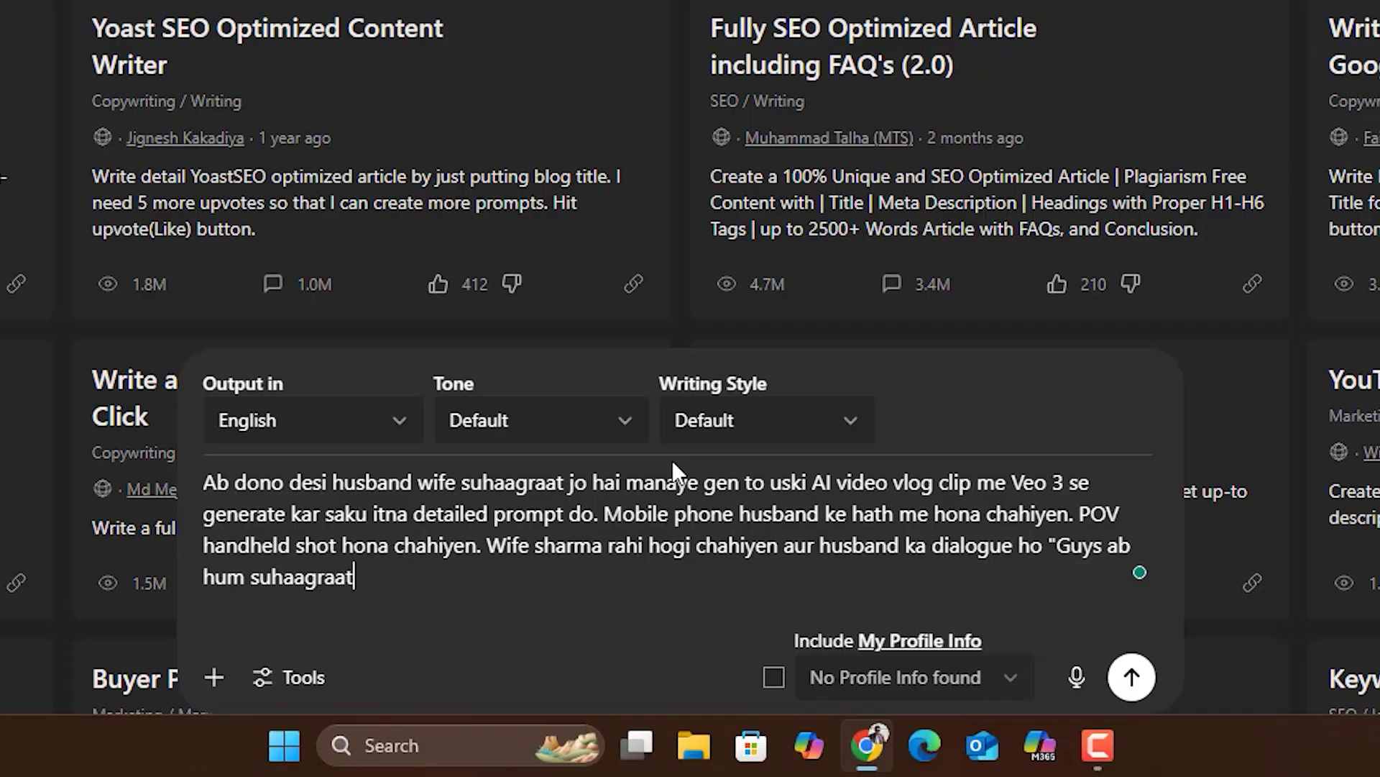
type(" mana")
key("BackSpace")
key("BackSpace")
type("manaye")
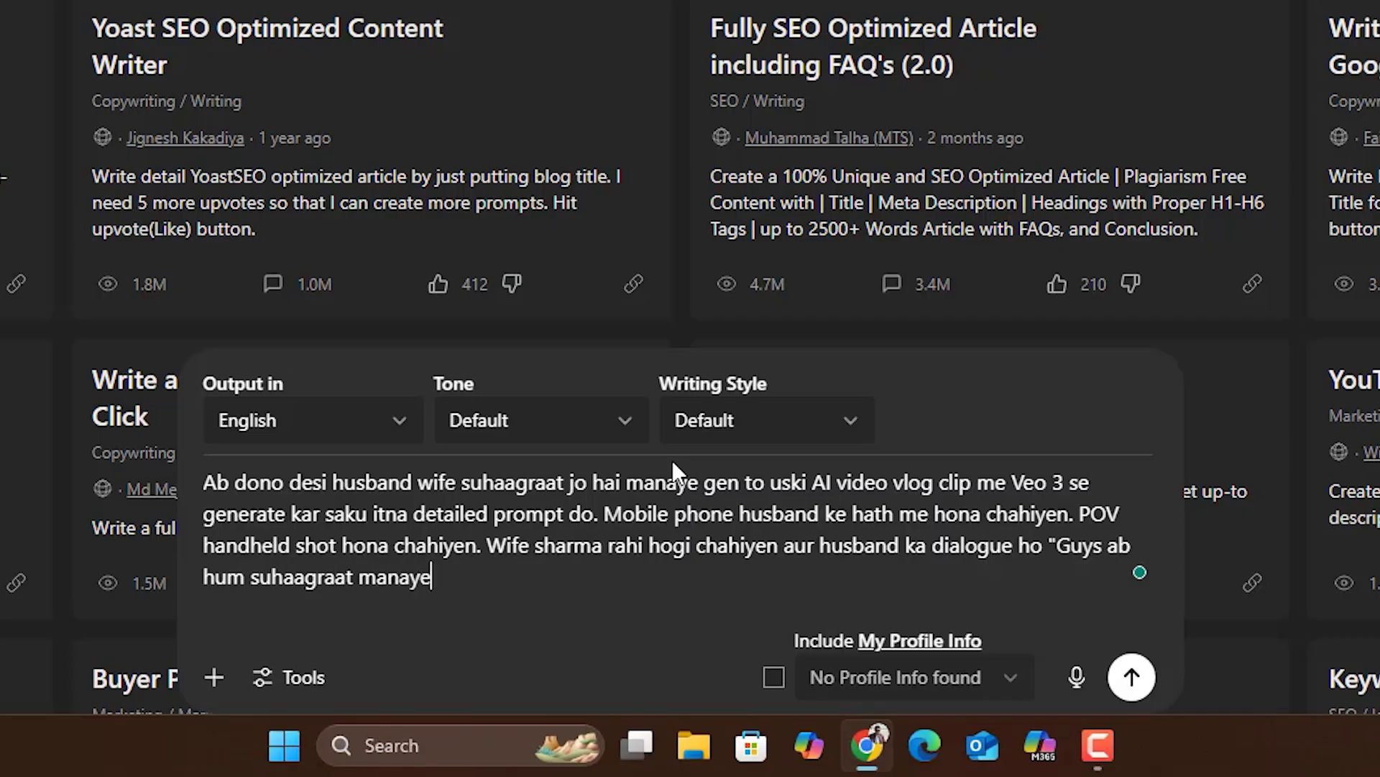
type("n gen, mazeed v")
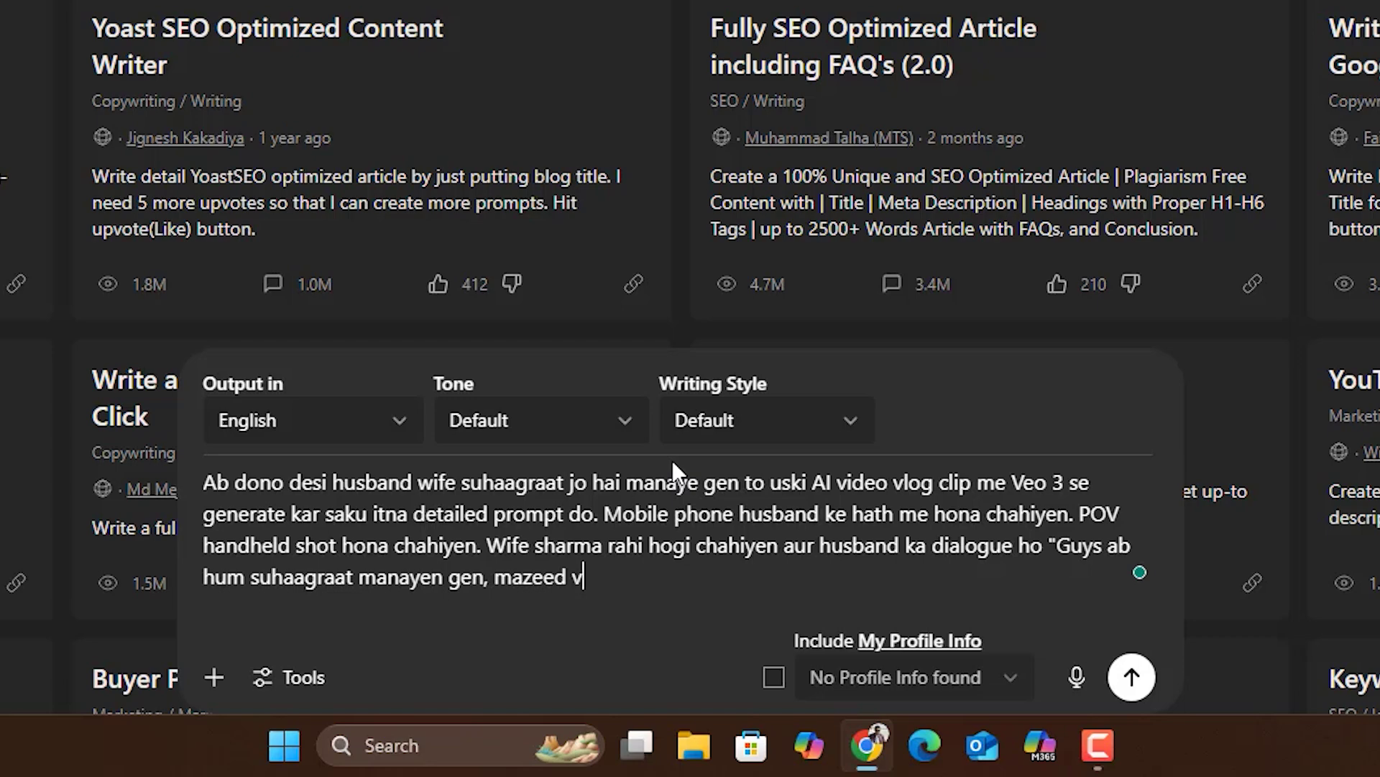
type("logs ke li")
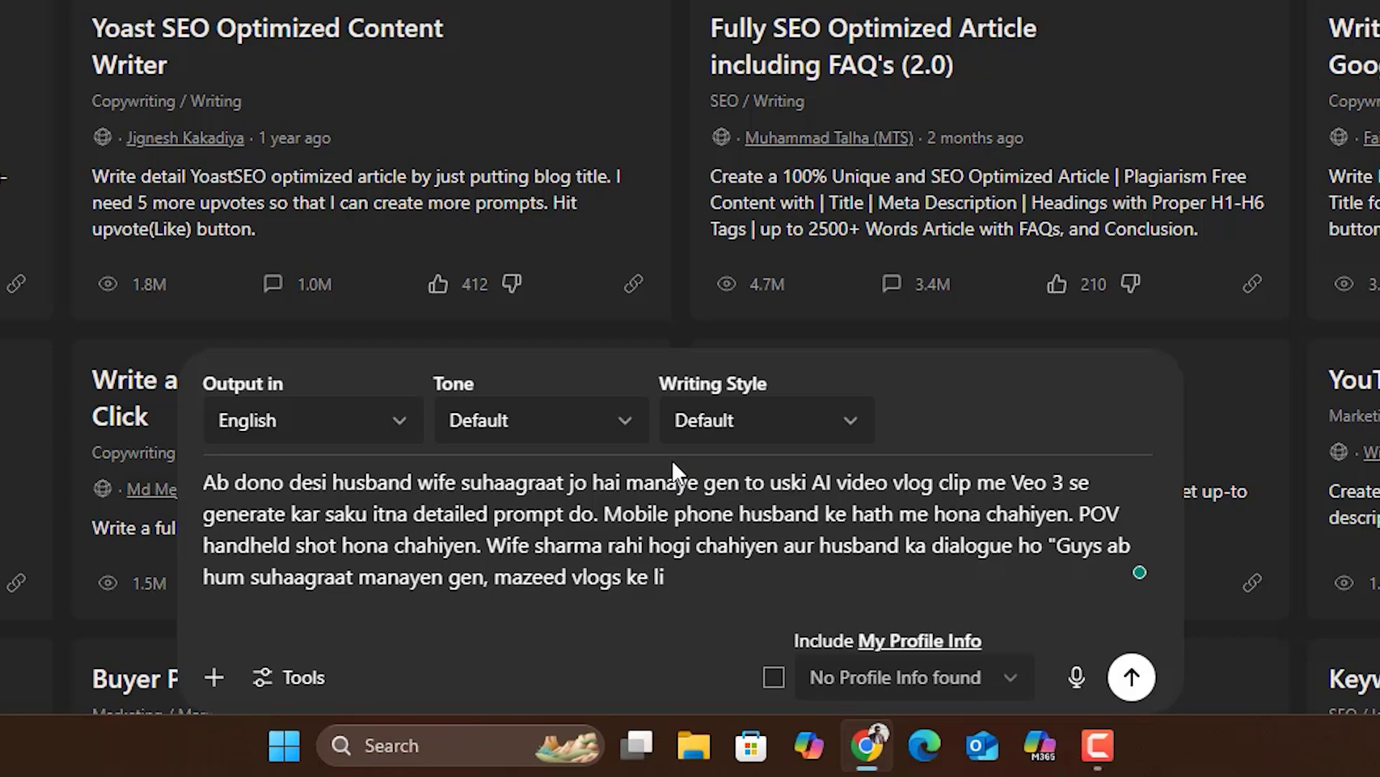
type("ye hame followe")
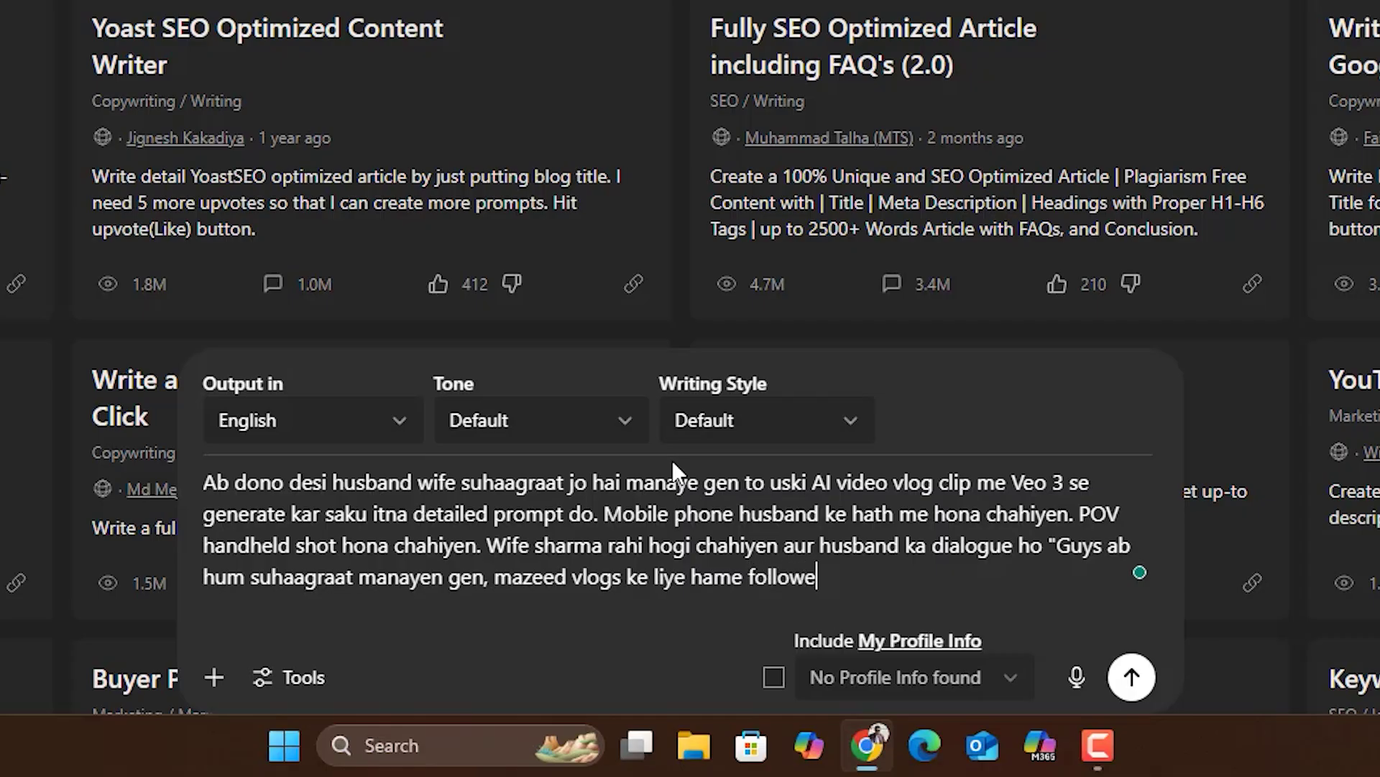
key("BackSpace")
type("kare\"")
- Continue the message with the setting instruction "they should be alone at wedding night in the room"
type("they shoud")
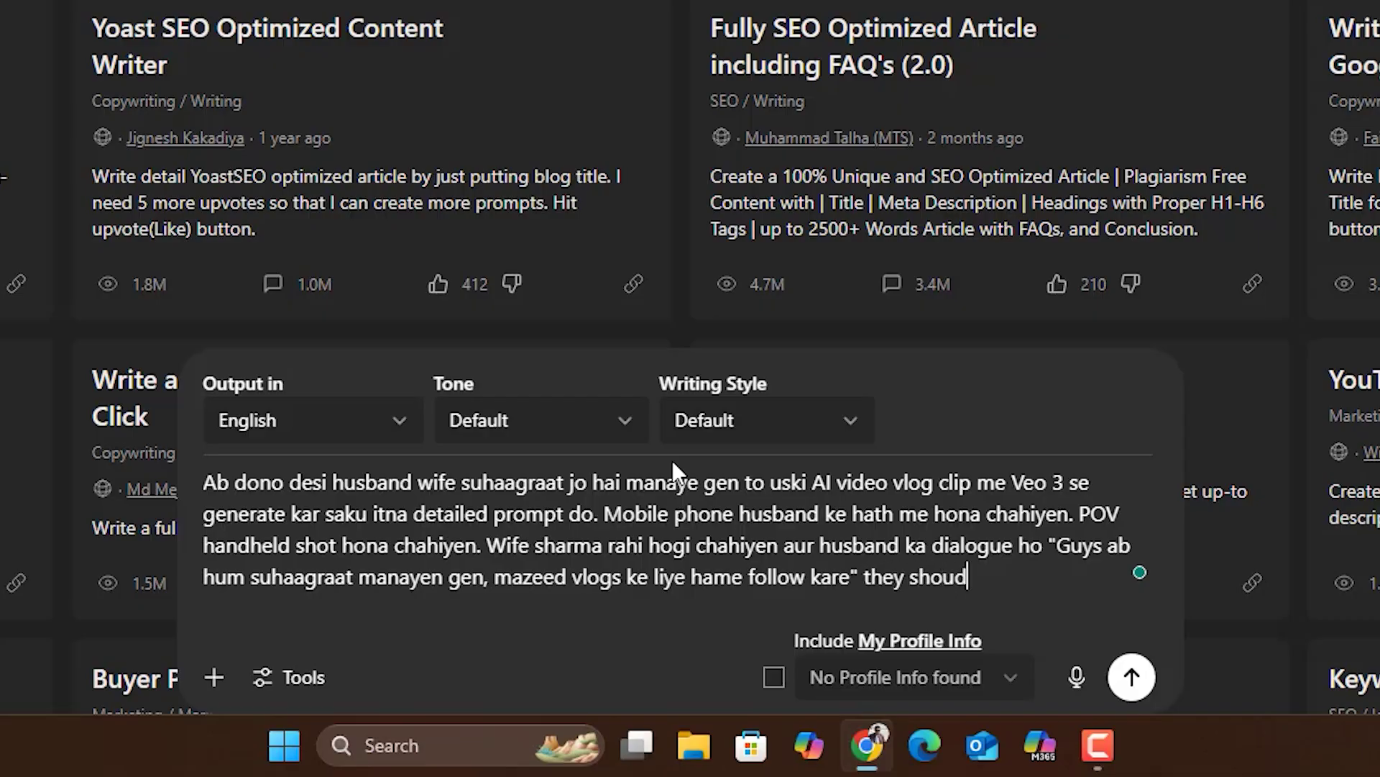
key("BackSpace")
type("ld be alon")
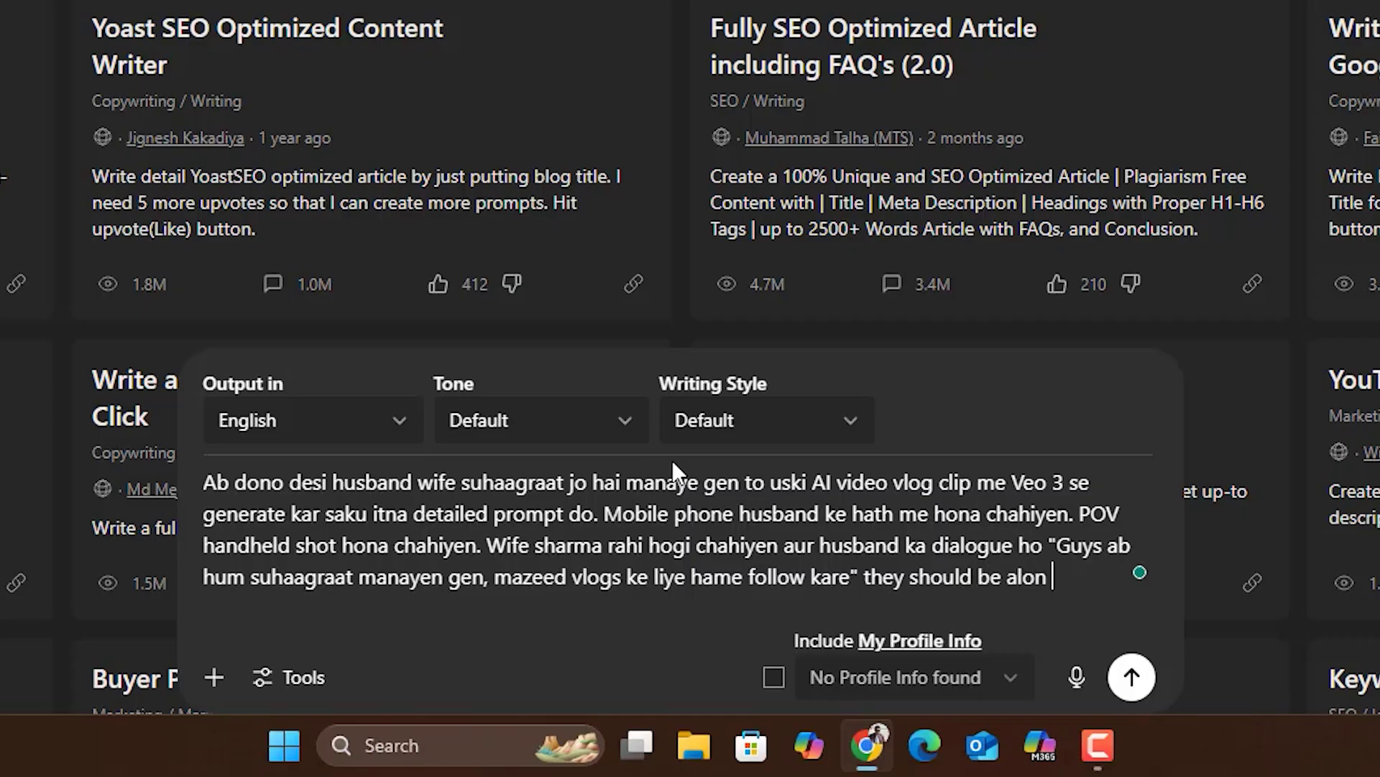
type("e at ")
type("wedding i")
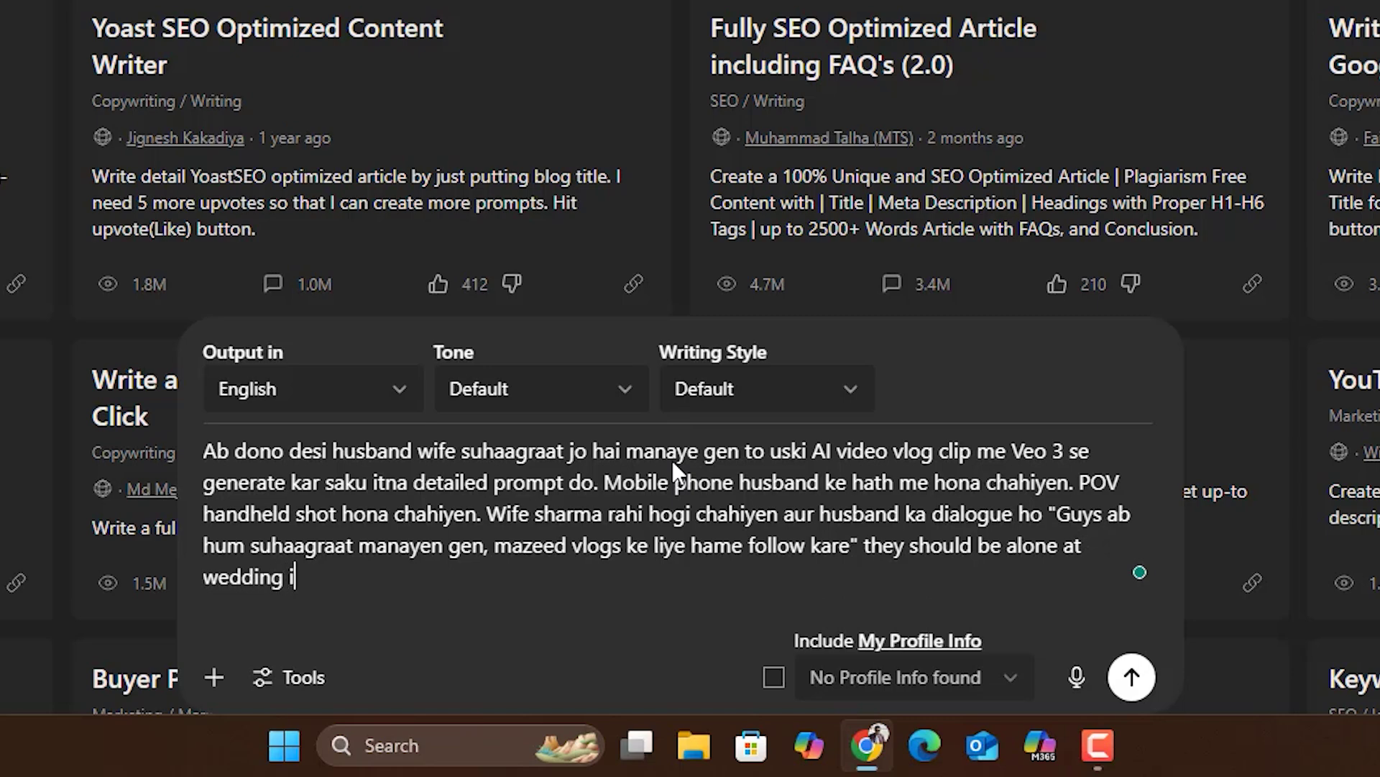
key("BackSpace")
type("night in ")
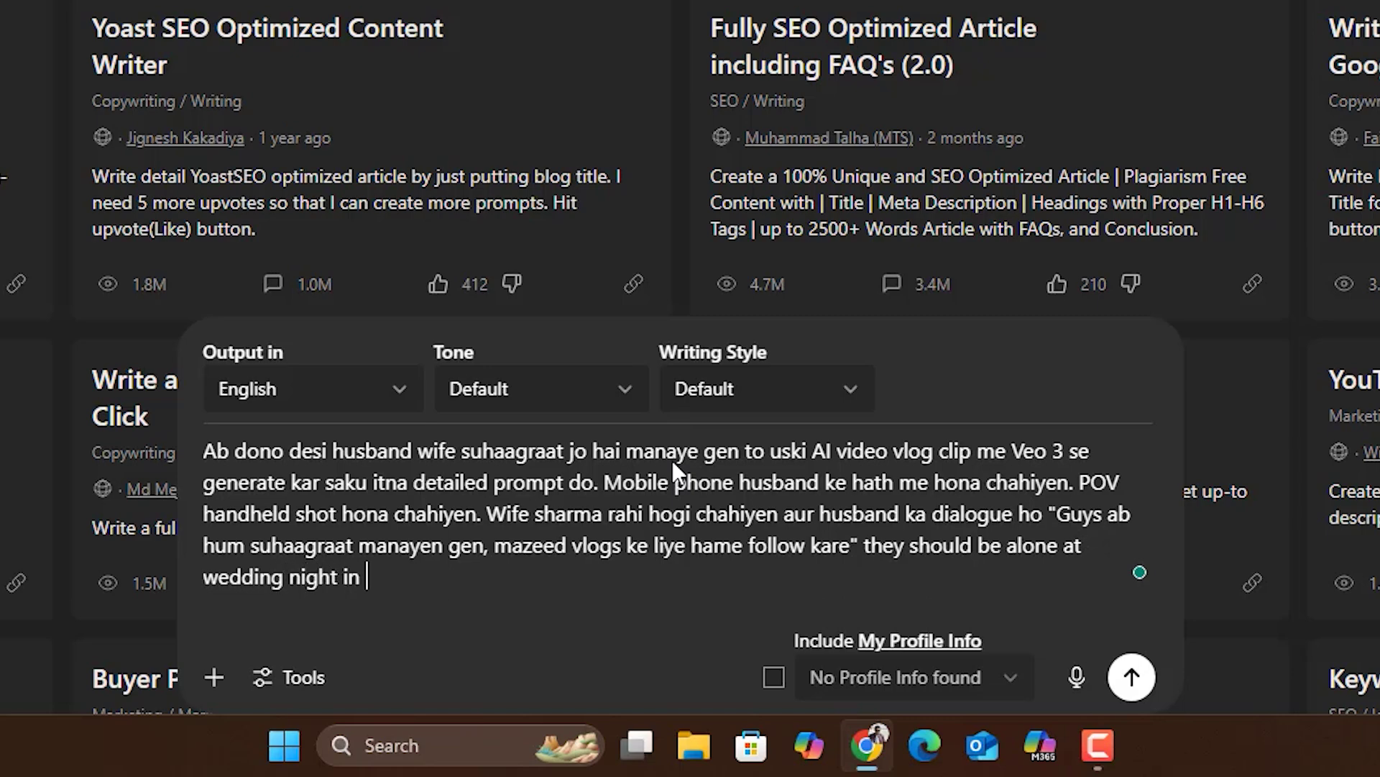
type("the room i")
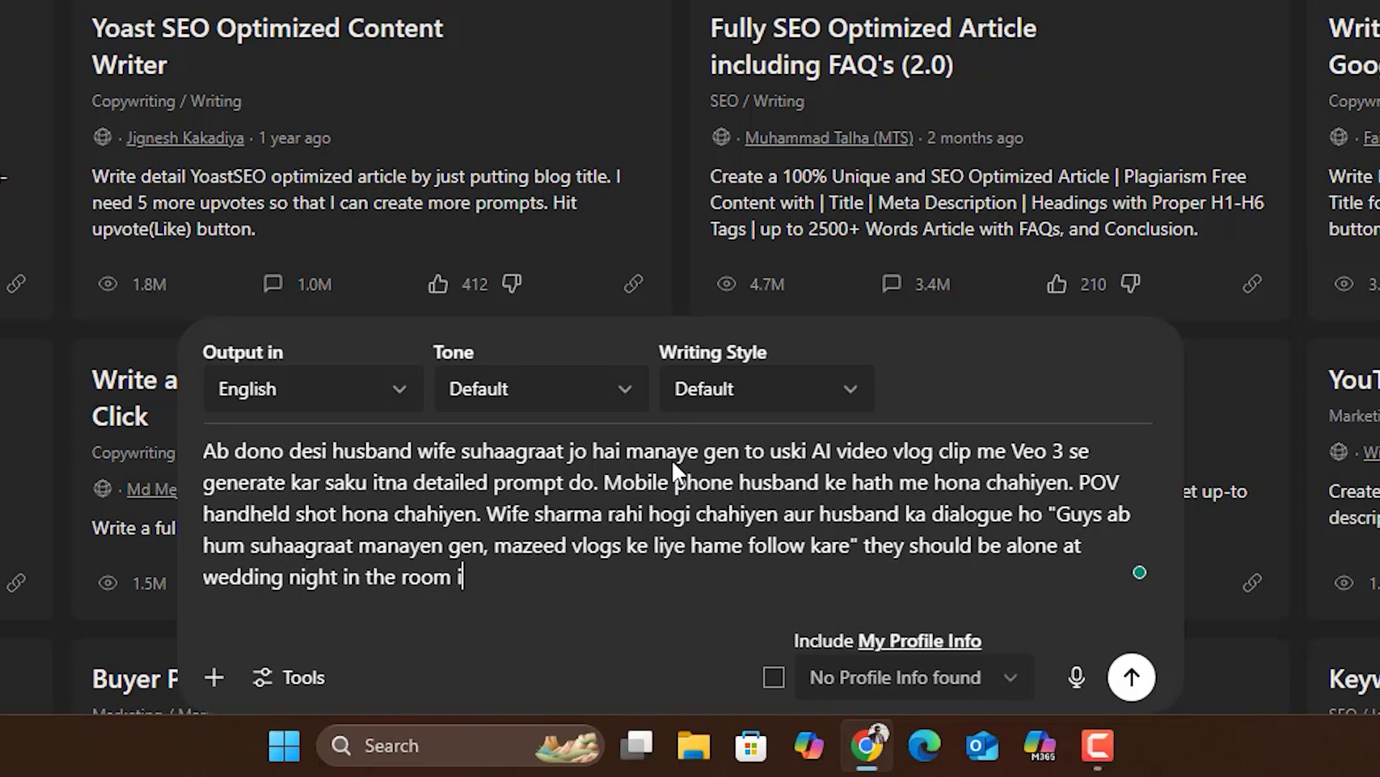
- Complete the setting instruction with "in wedding dress and room atmosphere should be romantic."
type("n wedding")
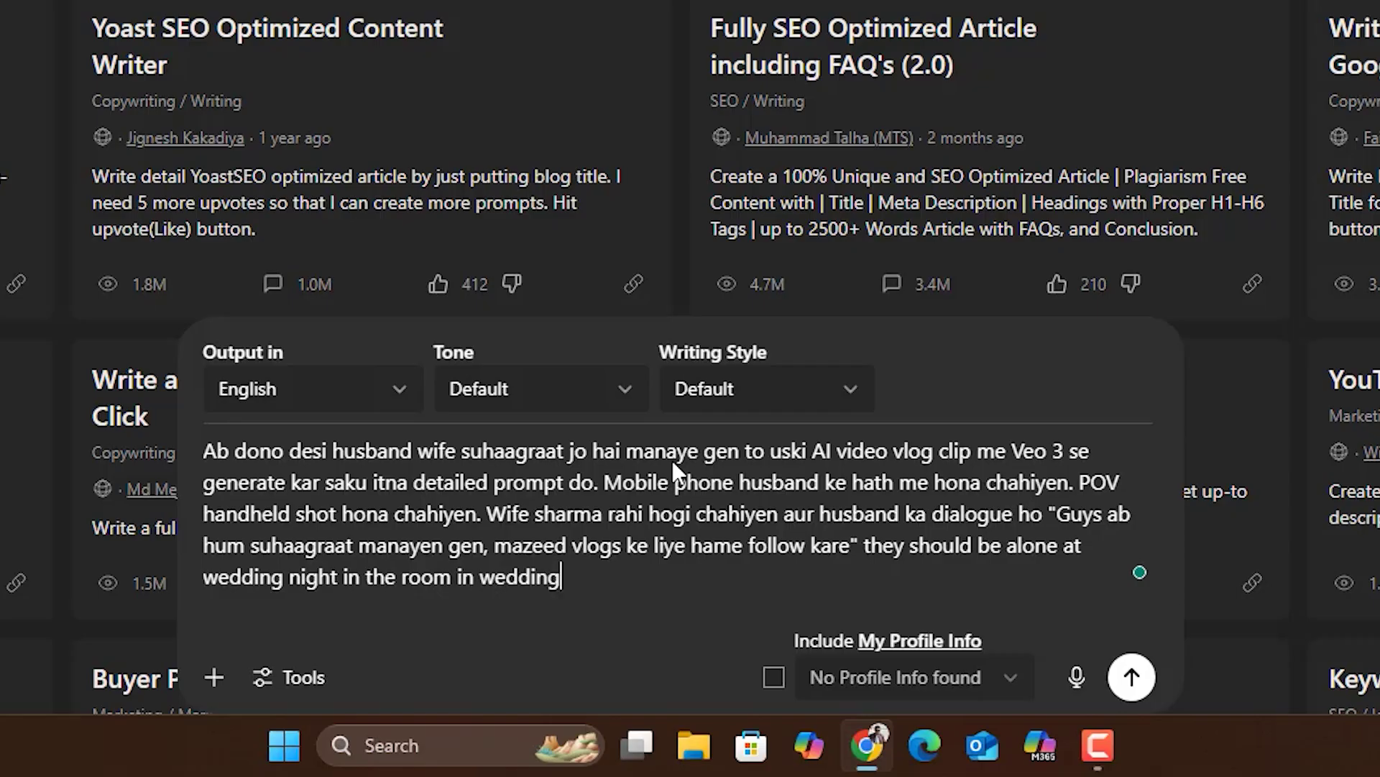
type(" dree")
key("BackSpace")
type("ss and room ")
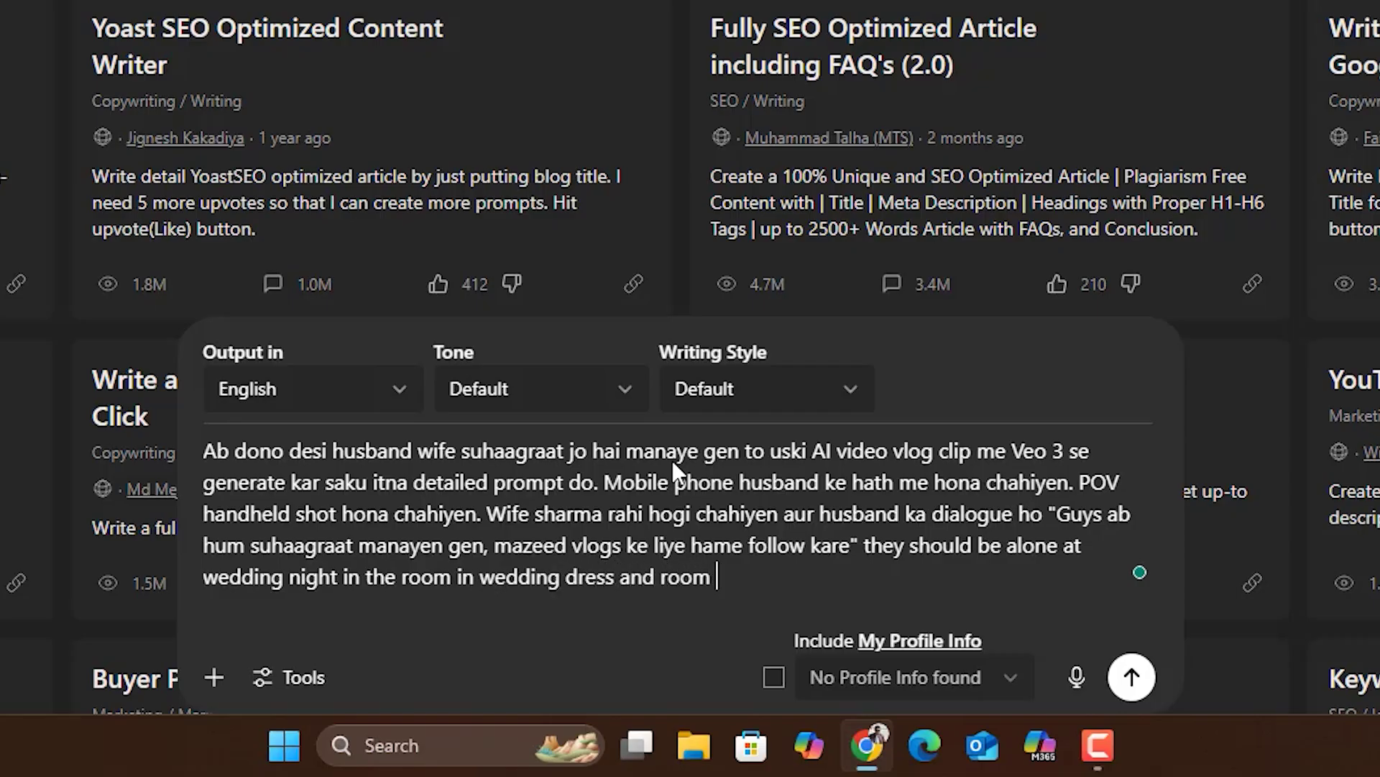
type("atmosph")
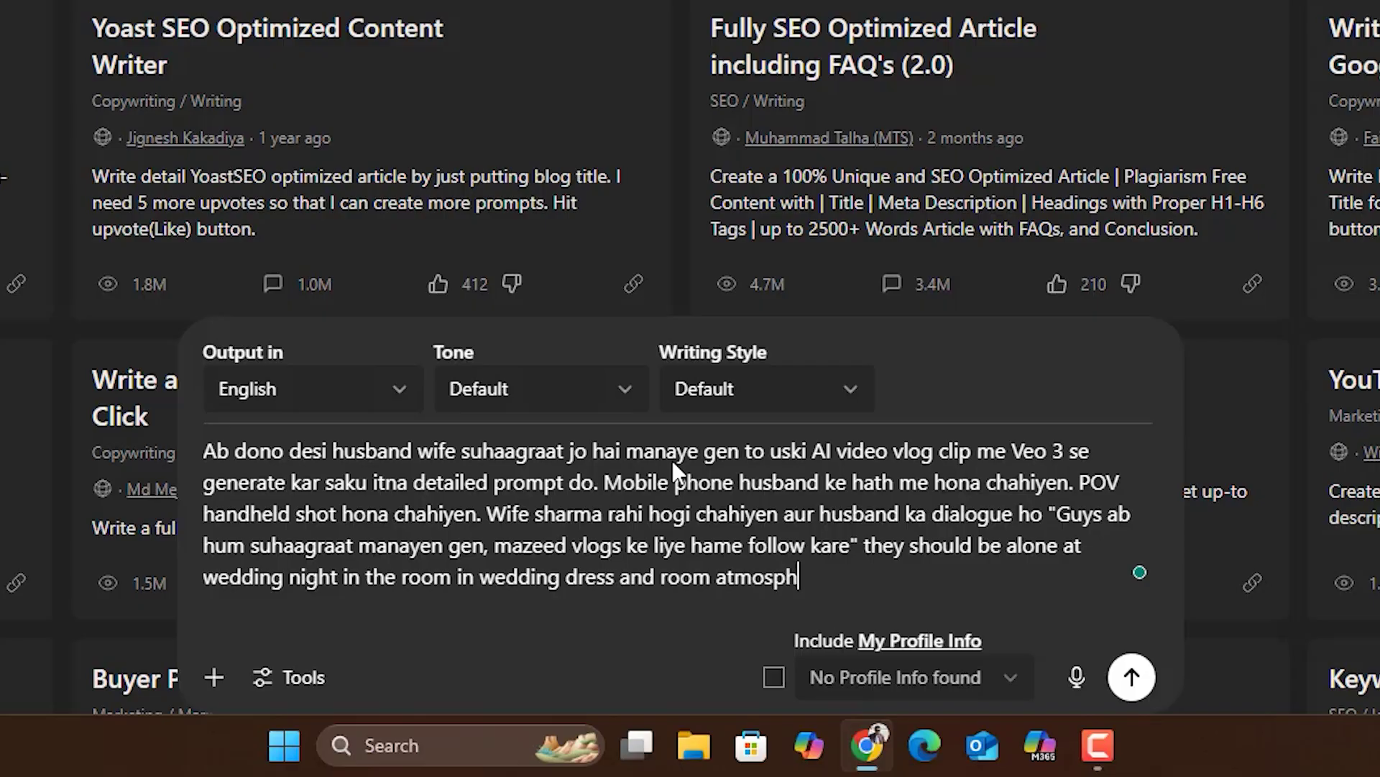
type("ere should ")
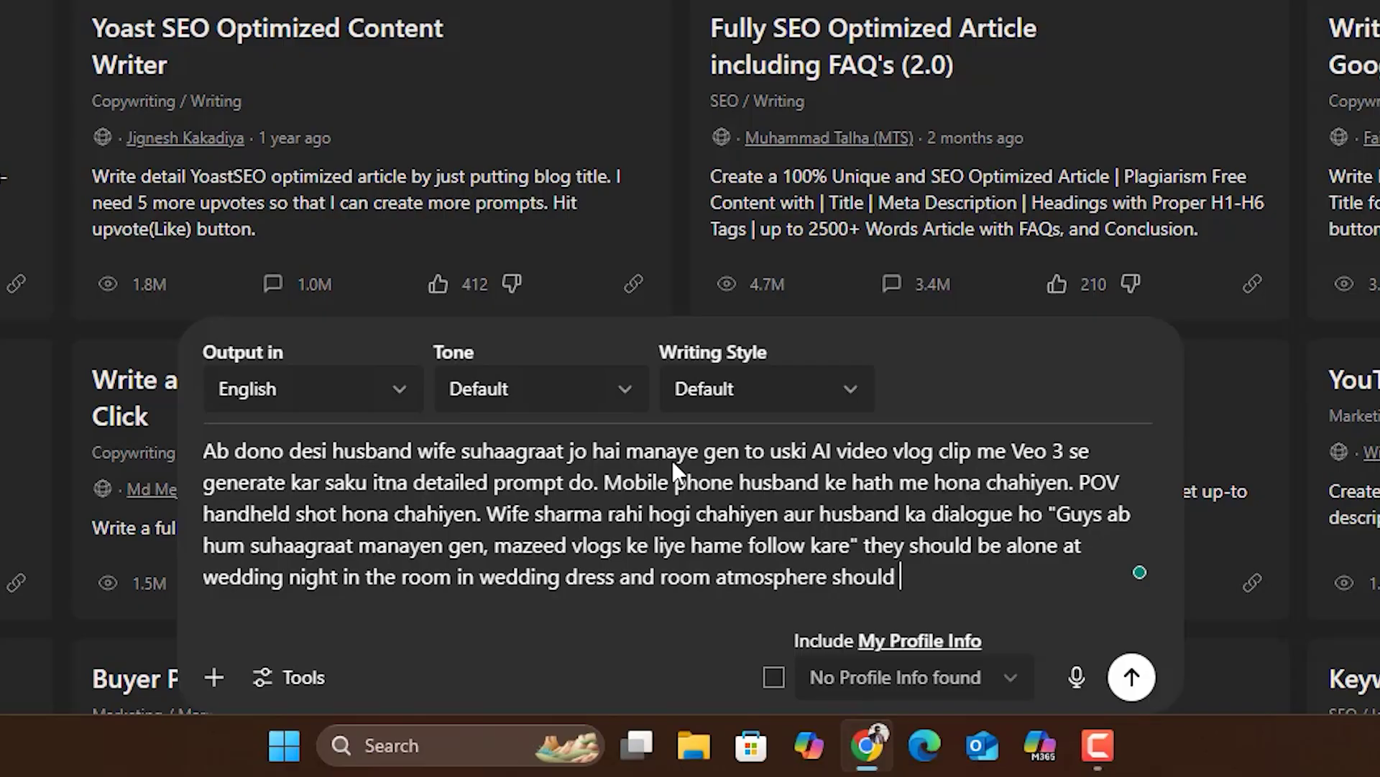
type("be romantic")
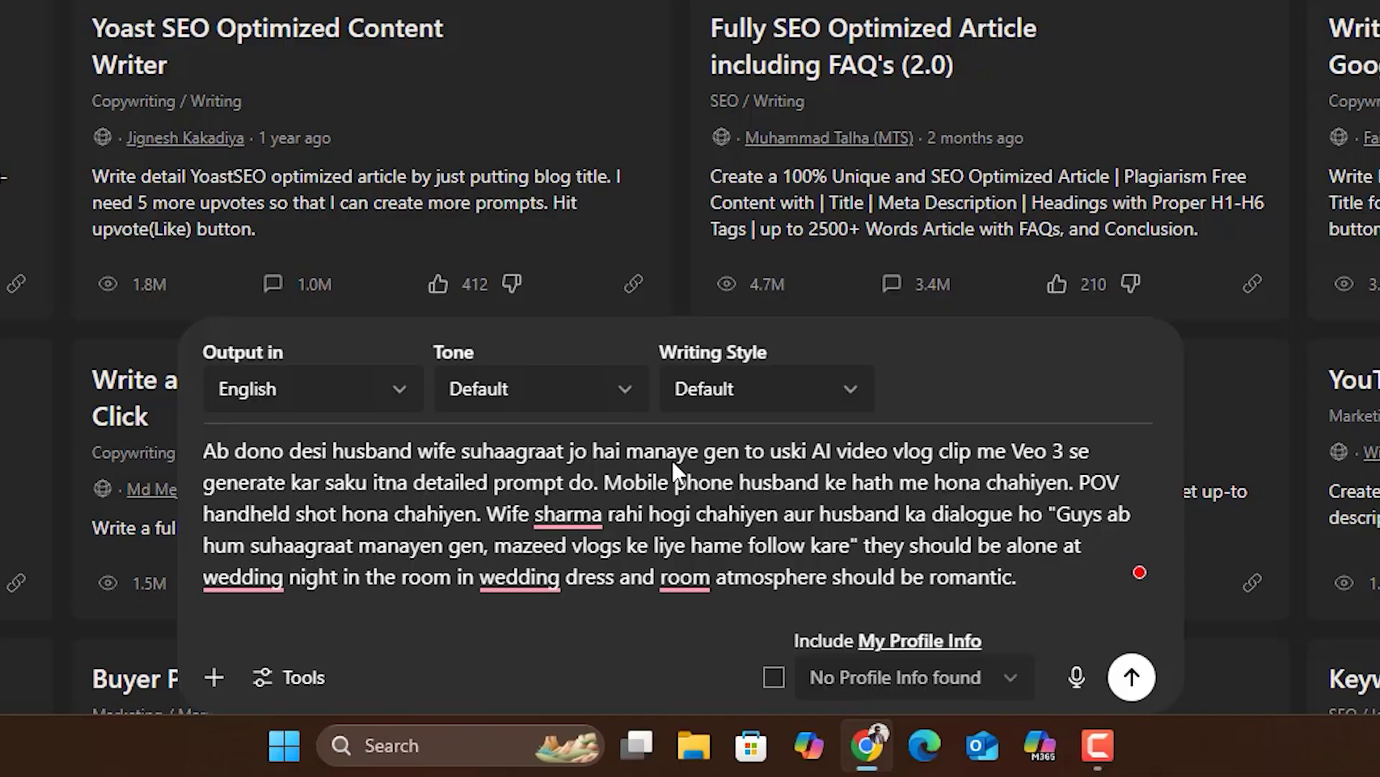
- Add the request "Give me a detailed prompt on the describe scene" to the message
type("Give me a")
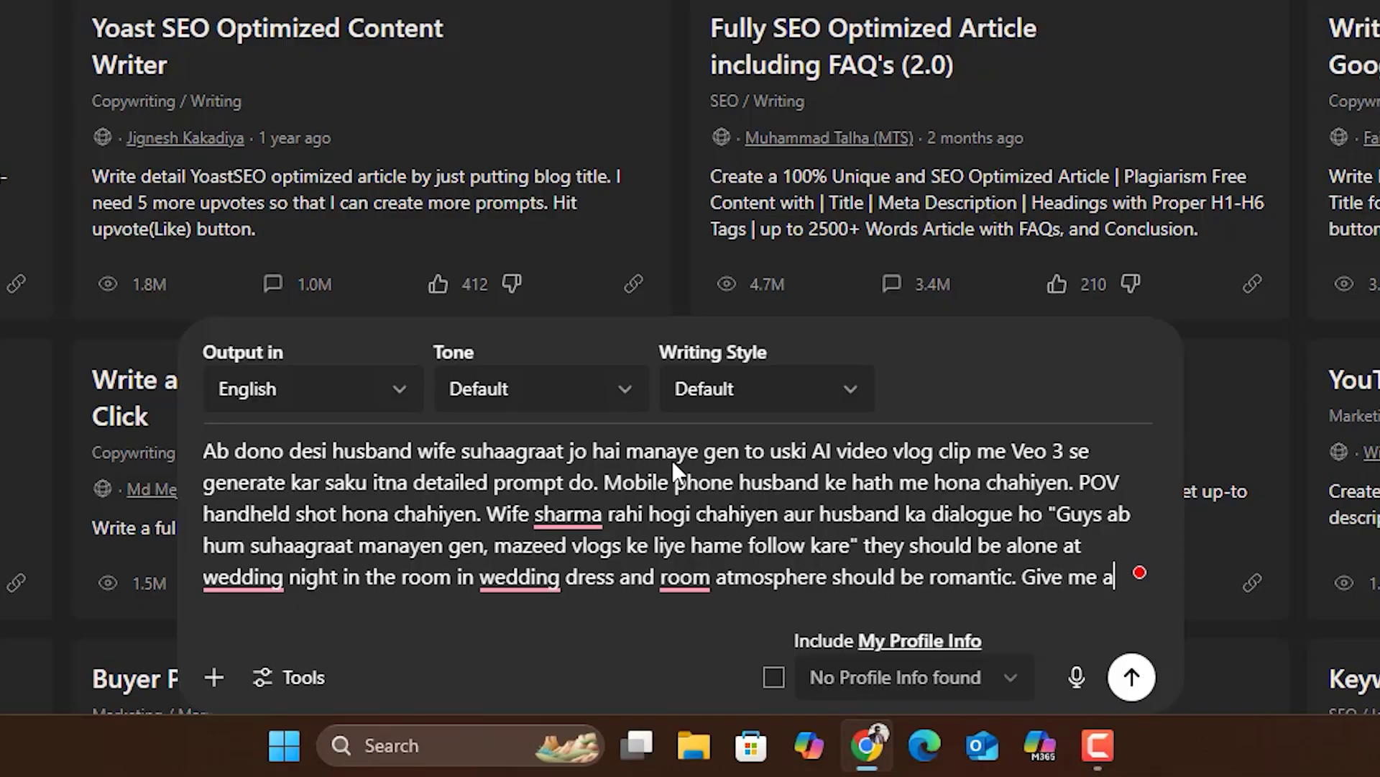
type(" detailed ")
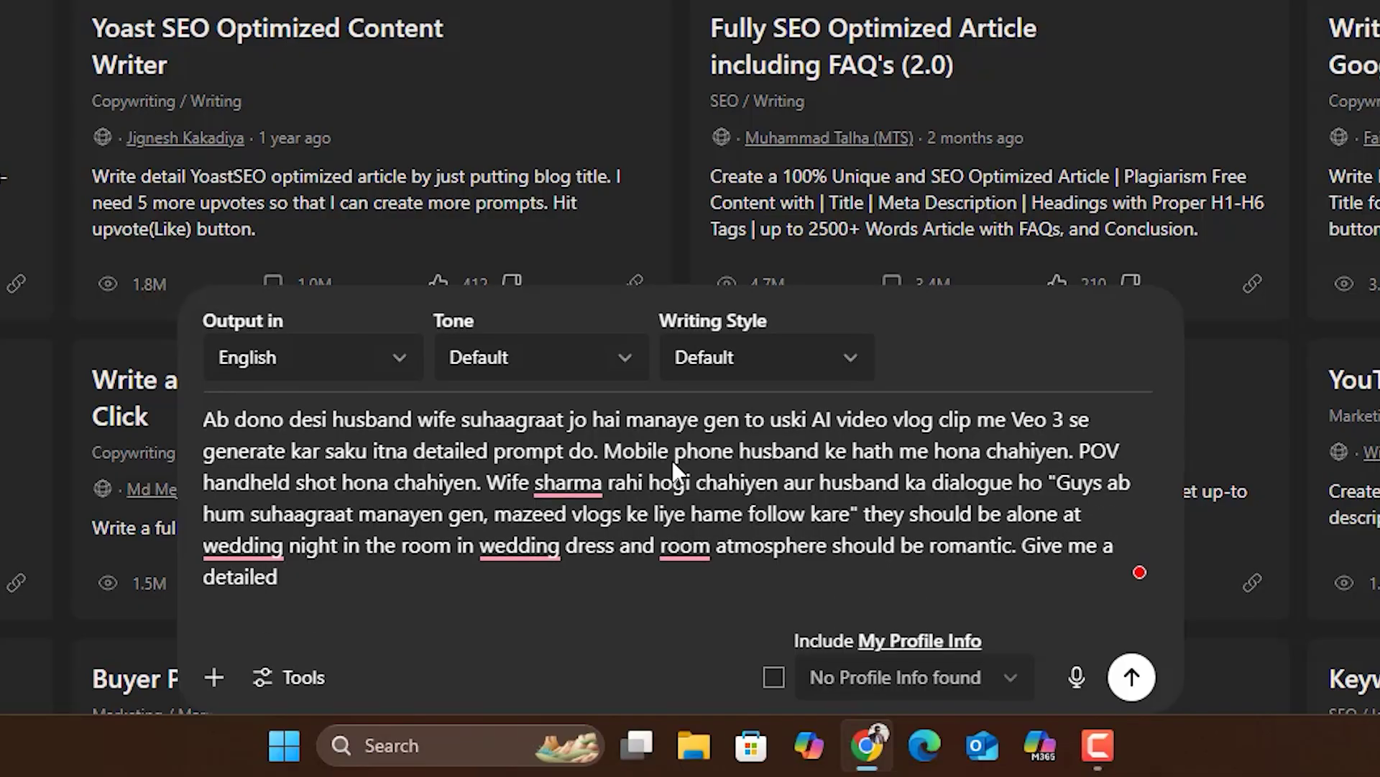
type("prompt on")
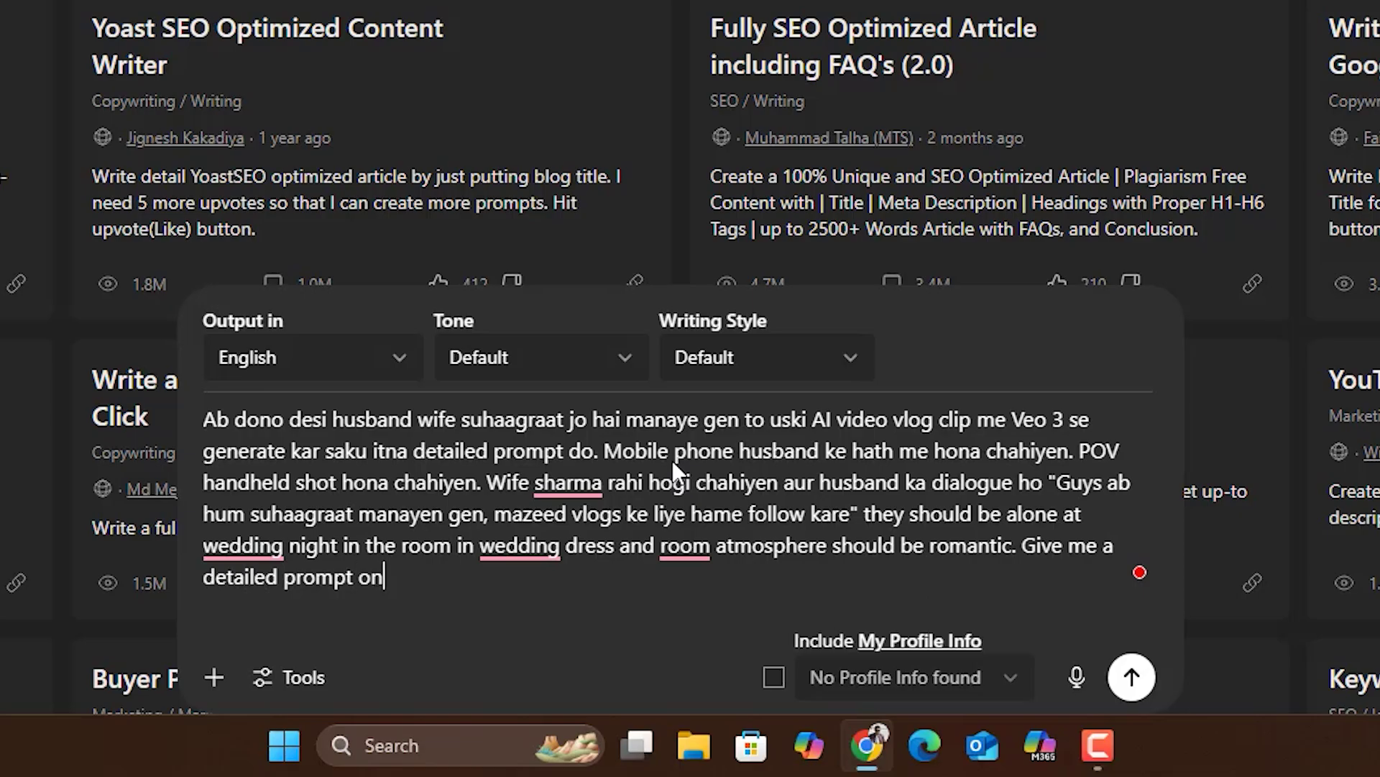
type(" the descri")
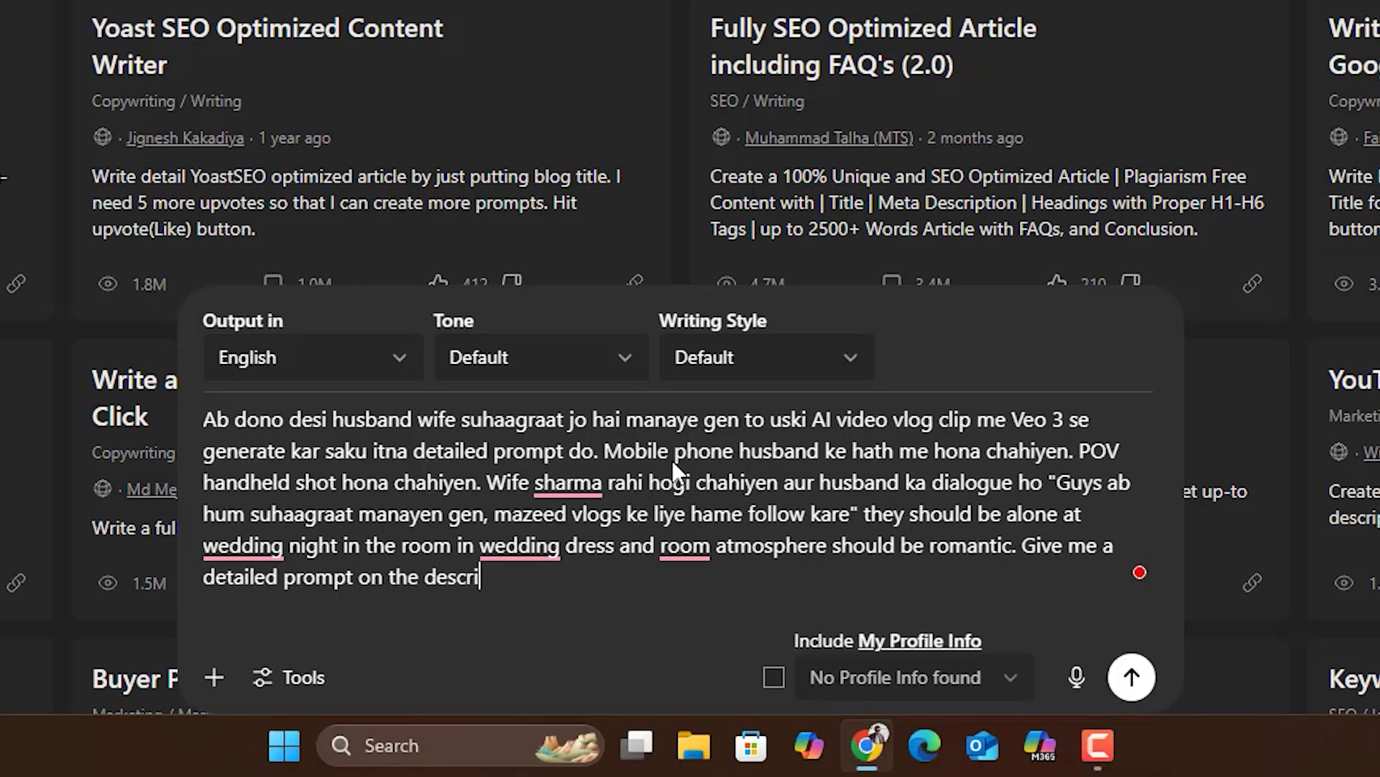
type("be scene ")
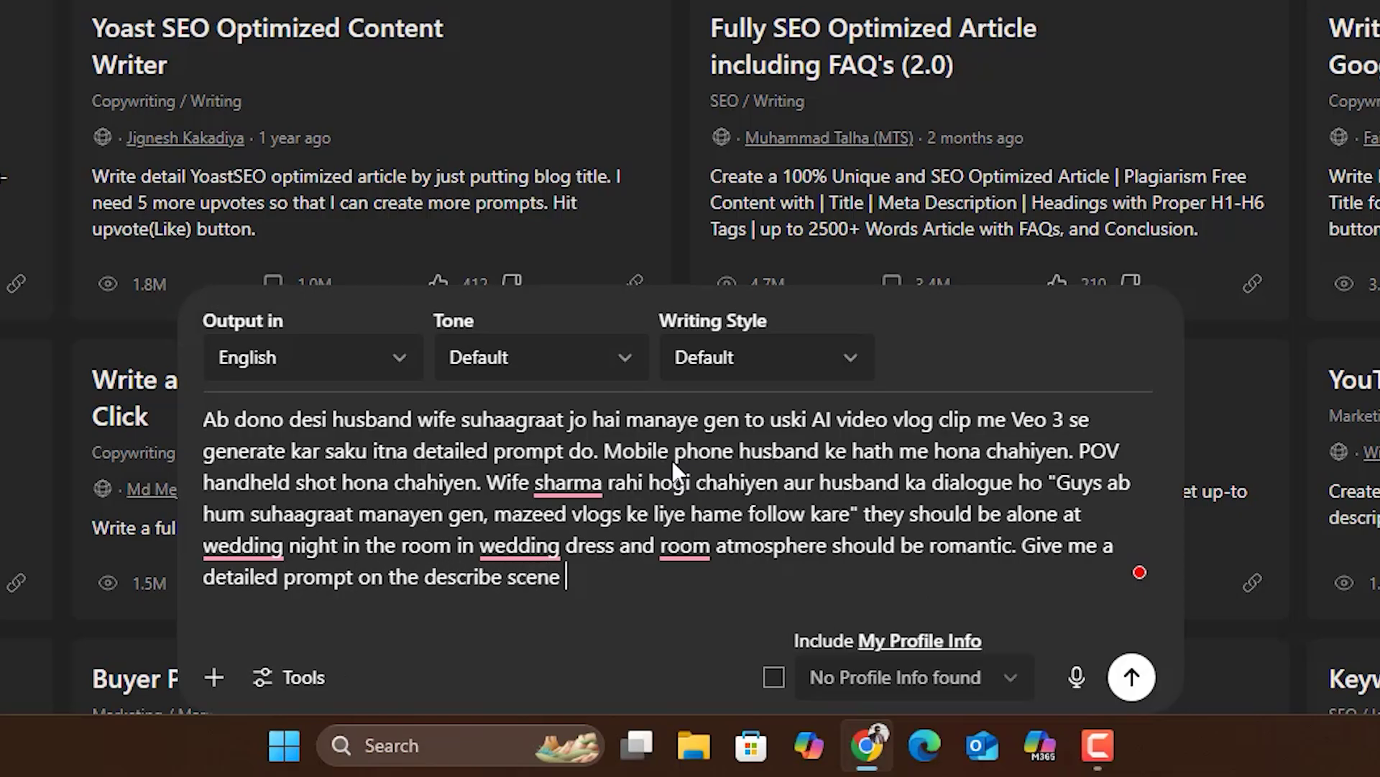
- State the purpose of the request with "so I can generate a AI vlog clip from VEO 3"
type("so I can genera")
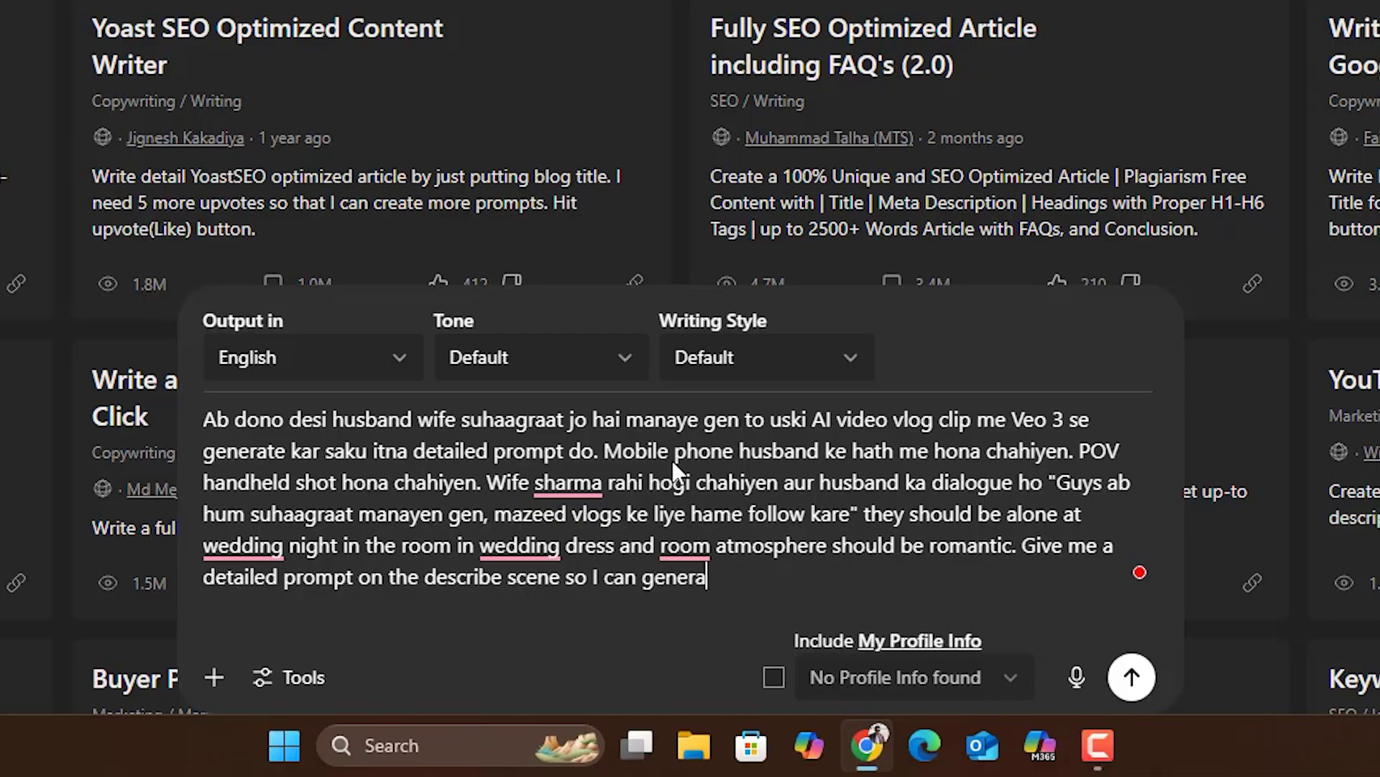
type("te a AI vl")
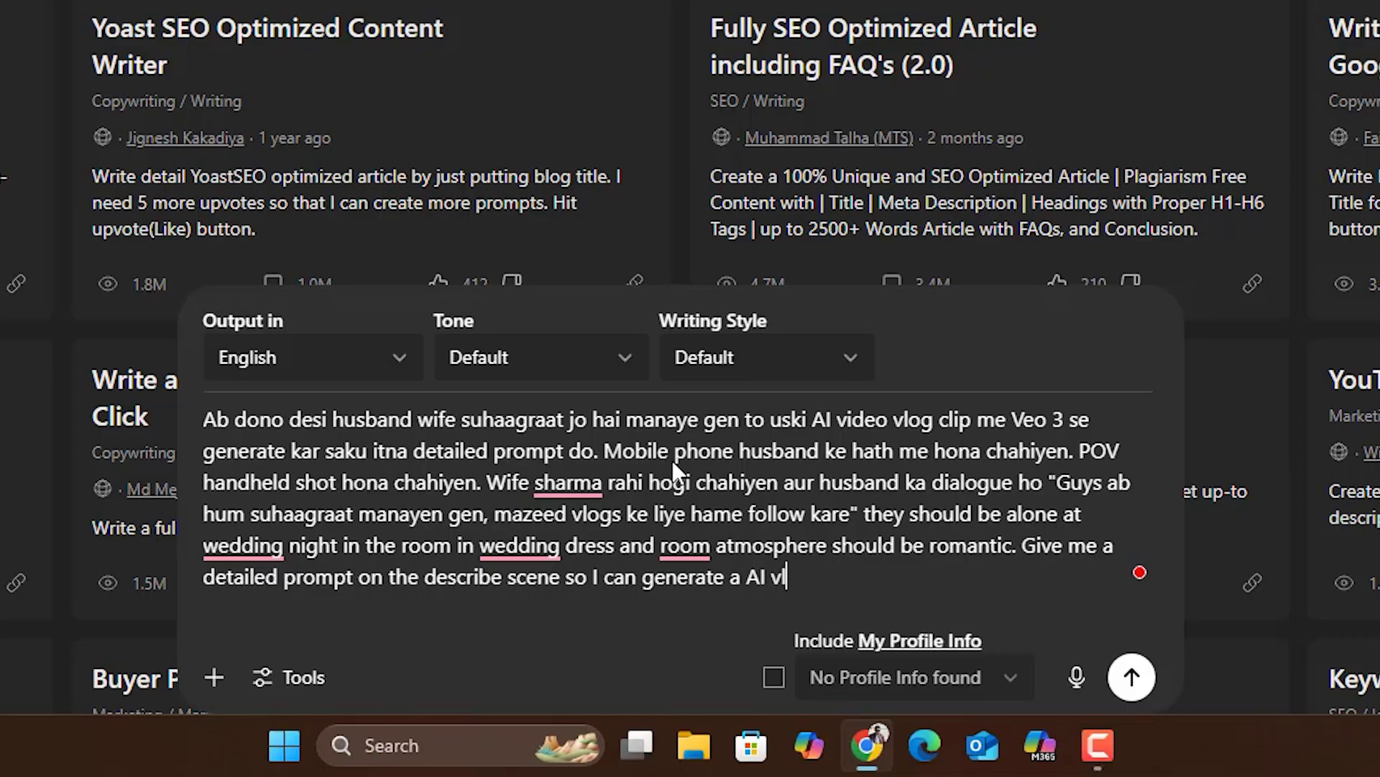
key("BackSpace")
type("vlo")
key("BackSpace")
key("BackSpace")
key("BackSpace")
type("log clip fo")
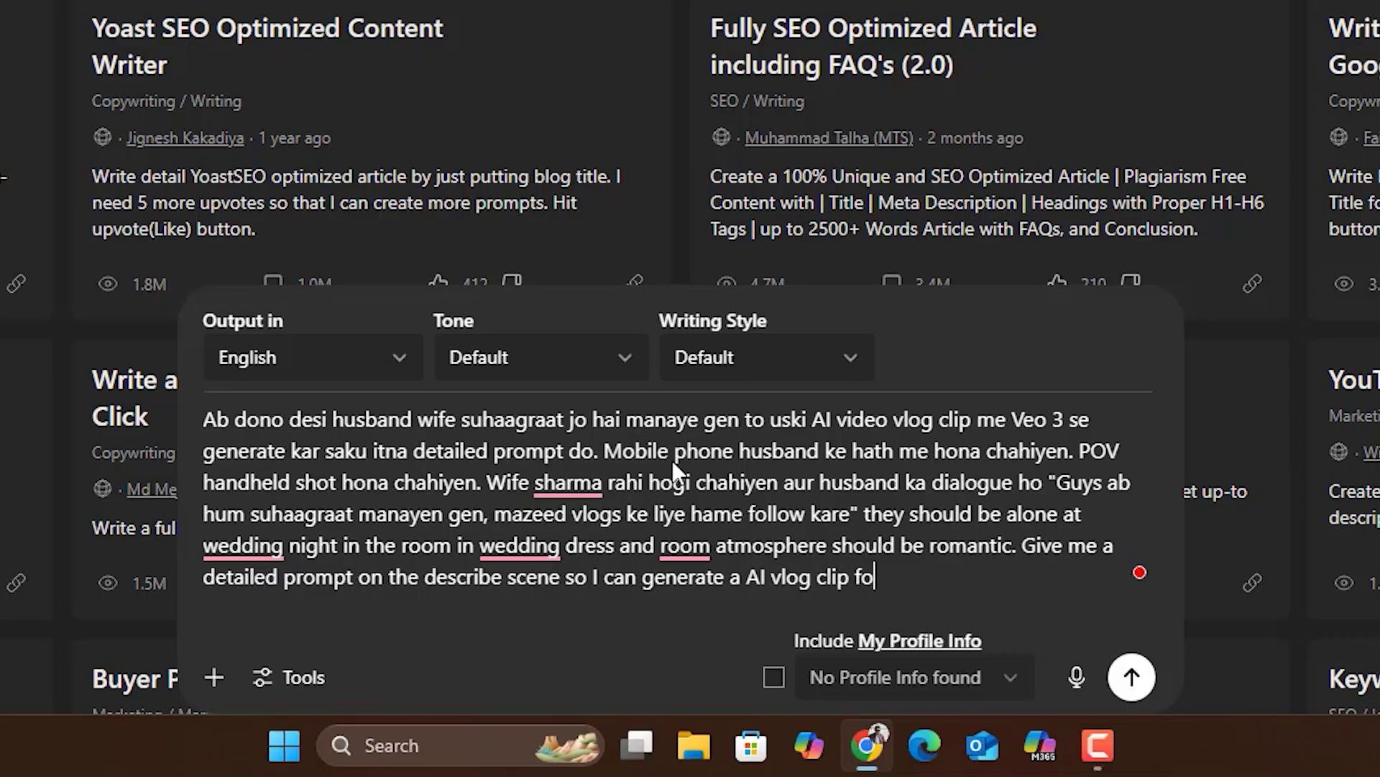
key("BackSpace")
type("rom VEO 3")
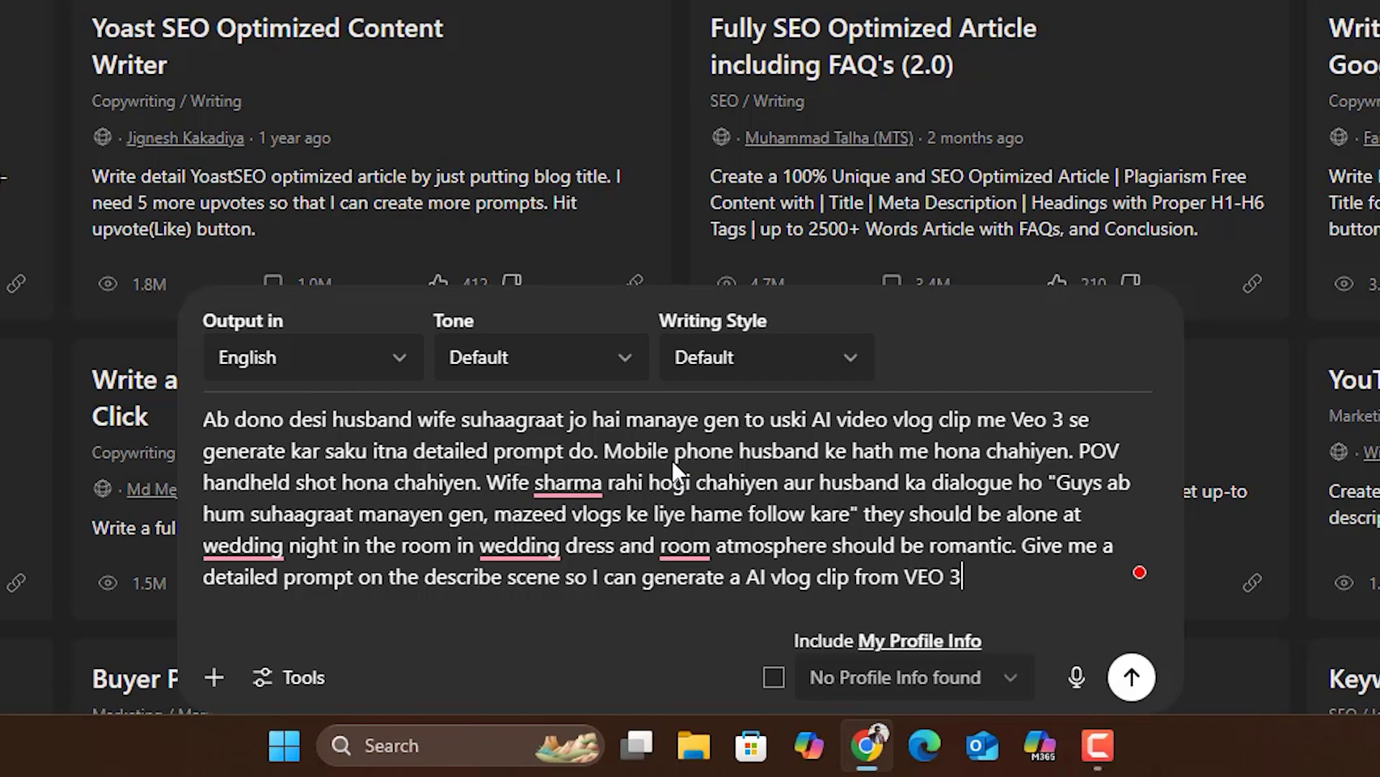
- End the sentence with a period and ask for full coverage with "Give every details from A to Z like"
type(". Give every ")
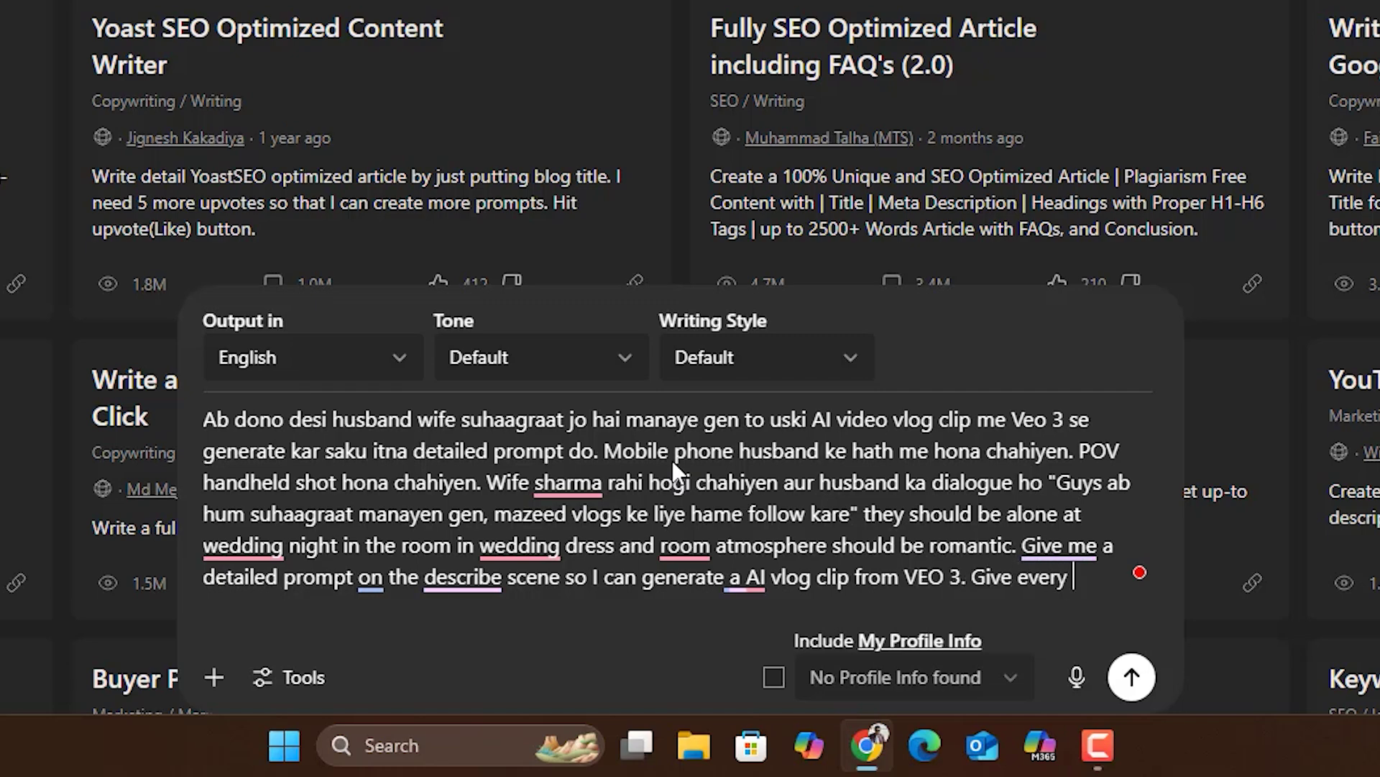
type("detaile")
type(" from A")
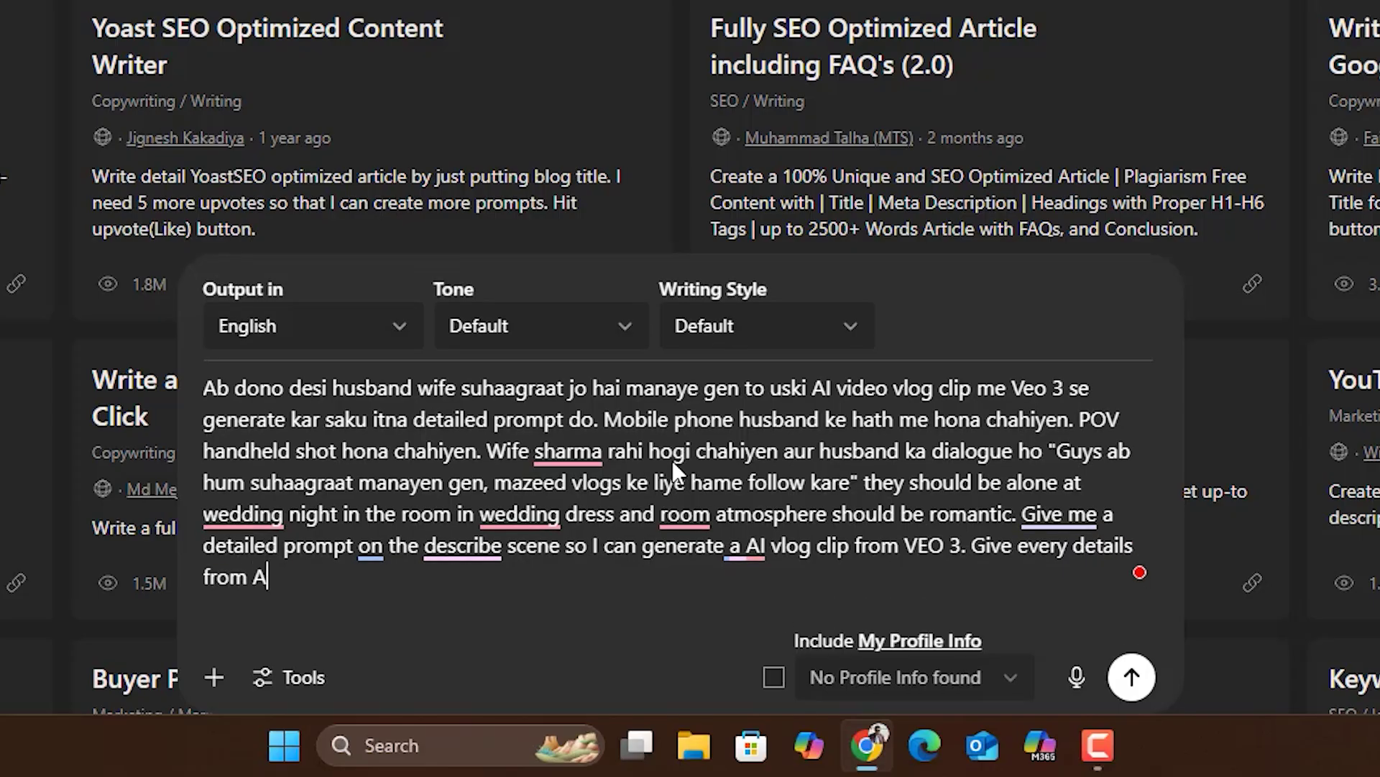
type(" to Z like camer")
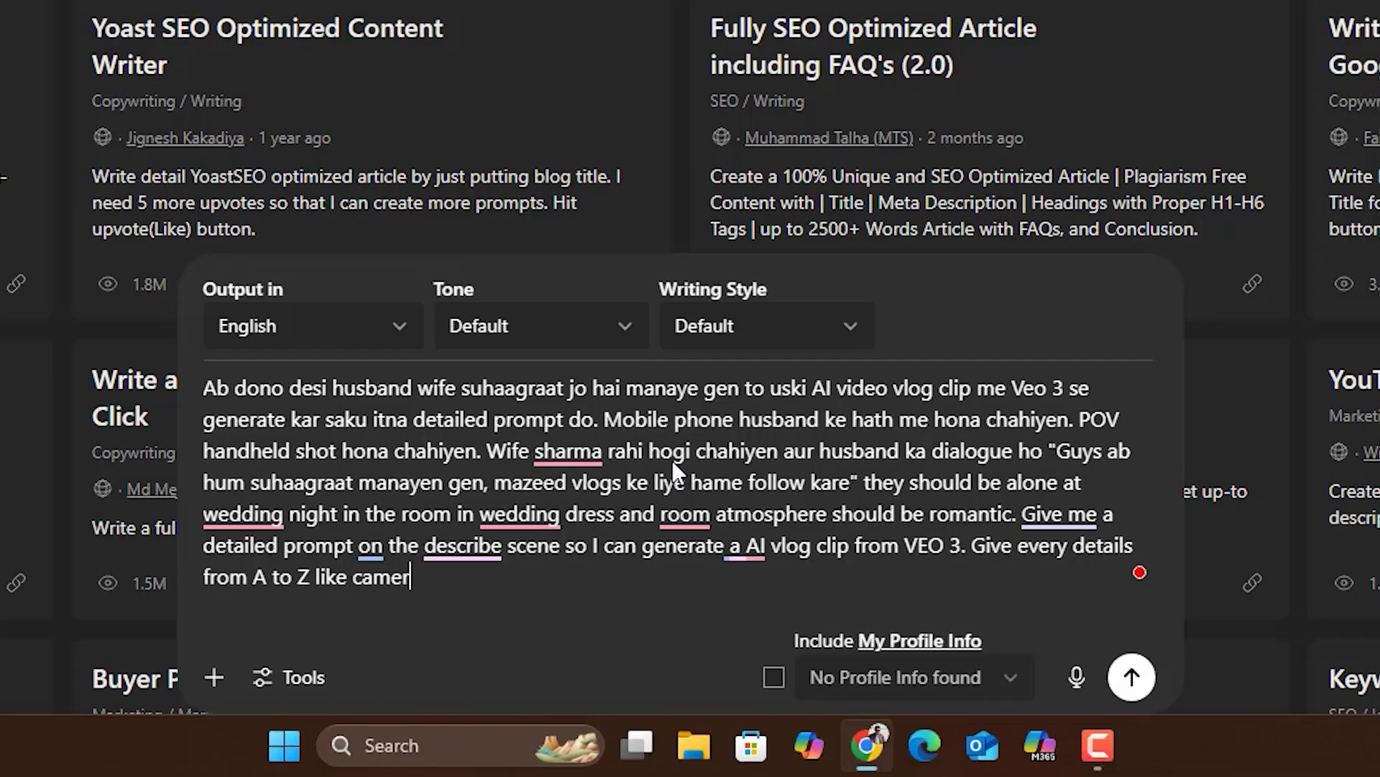
- Finish the message with "camera angle, cinematography and etc." and send it to ChatGPT
type("a angel")
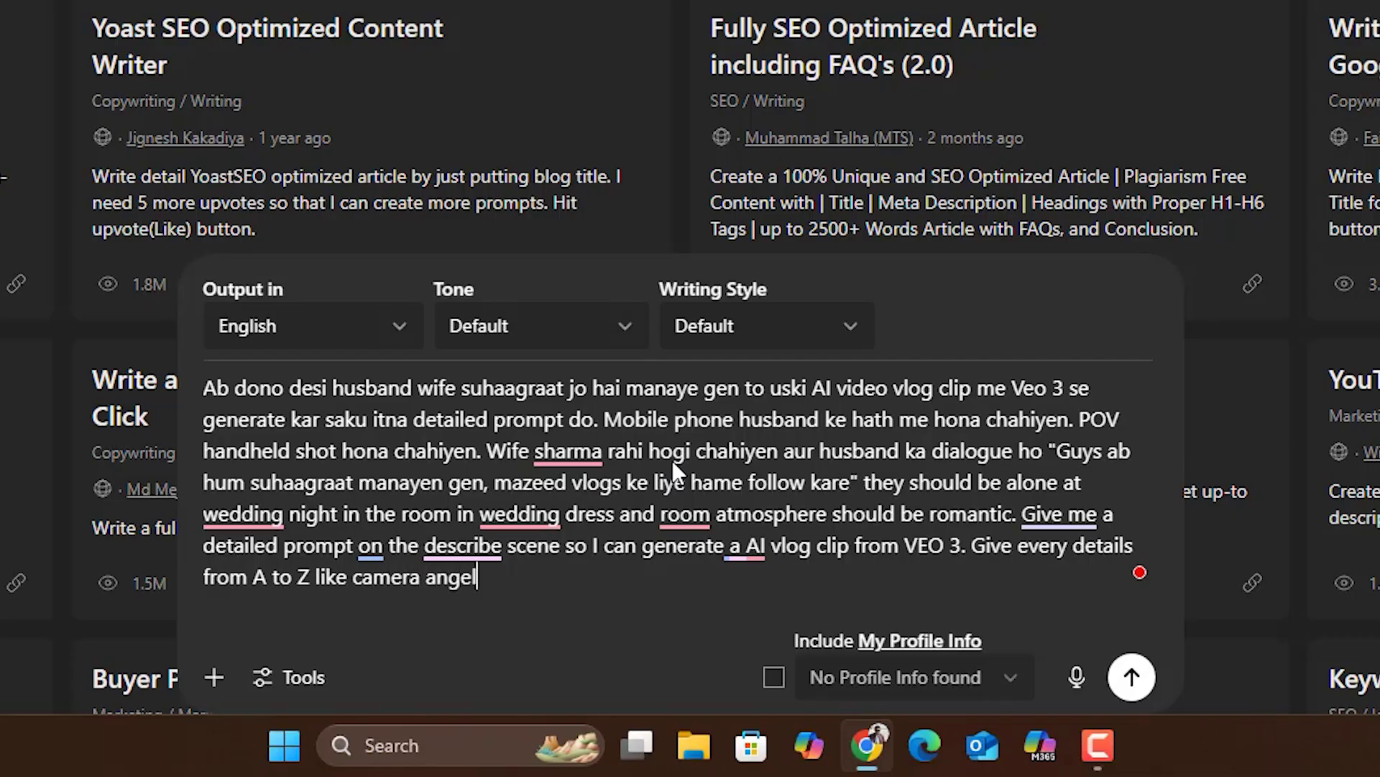
key("BackSpace")
key("BackSpace")
type("le, cinematogra")
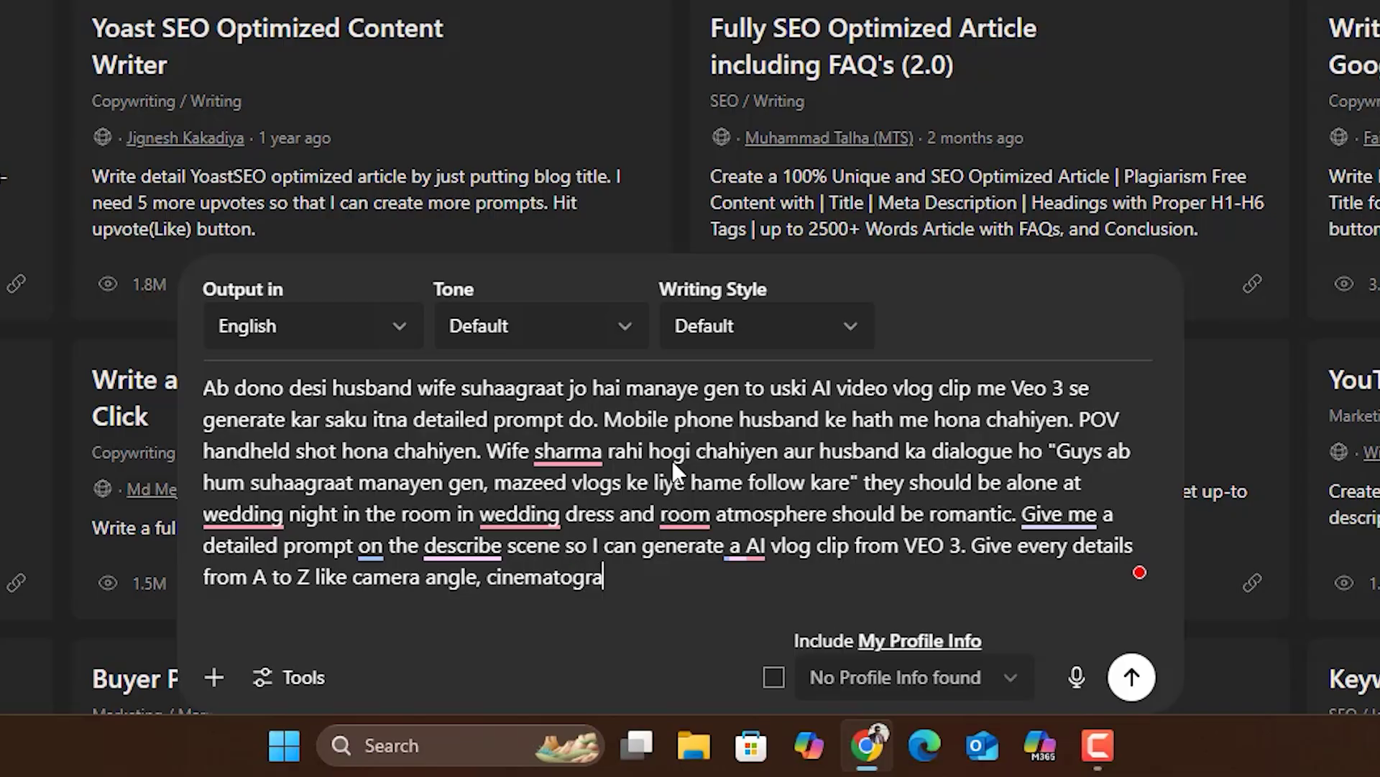
type("phy and ")
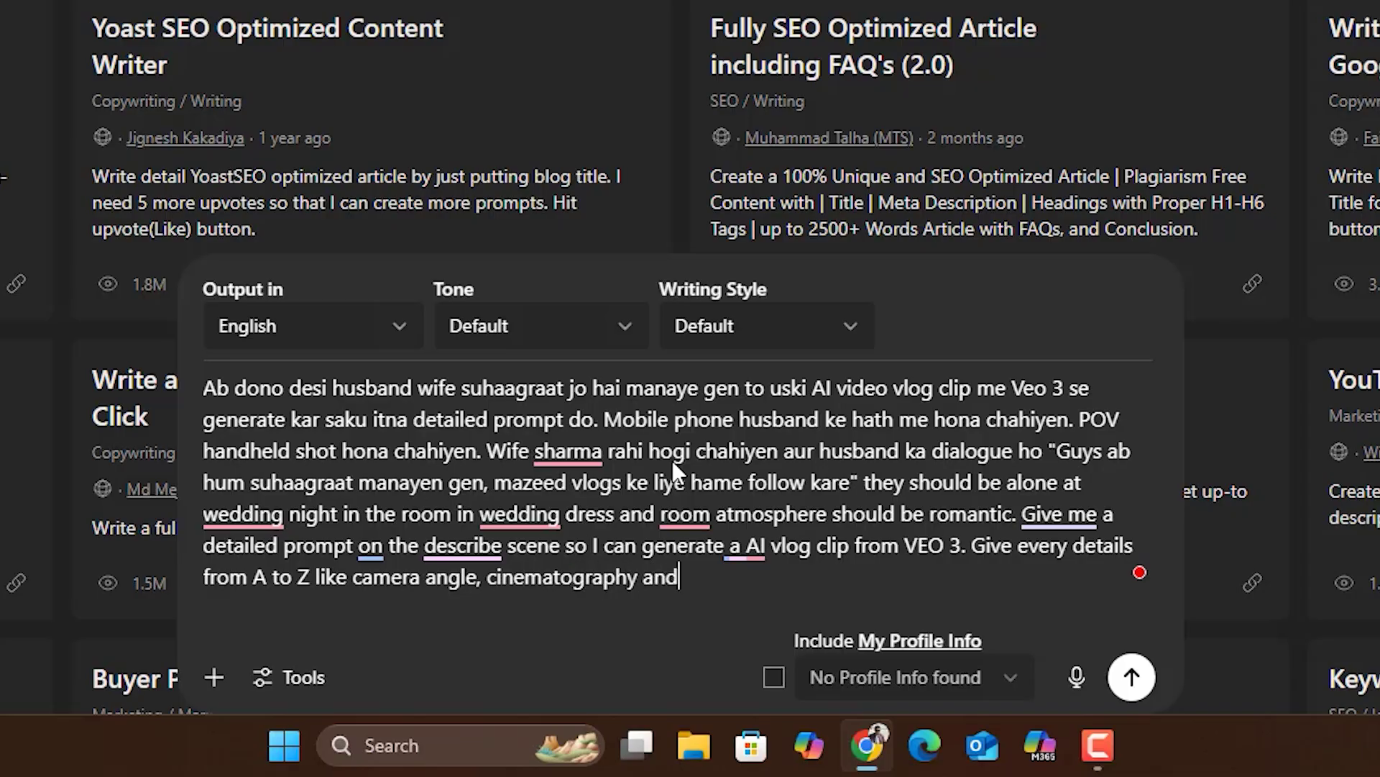
type("w")
key("BackSpace")
type("etc.")
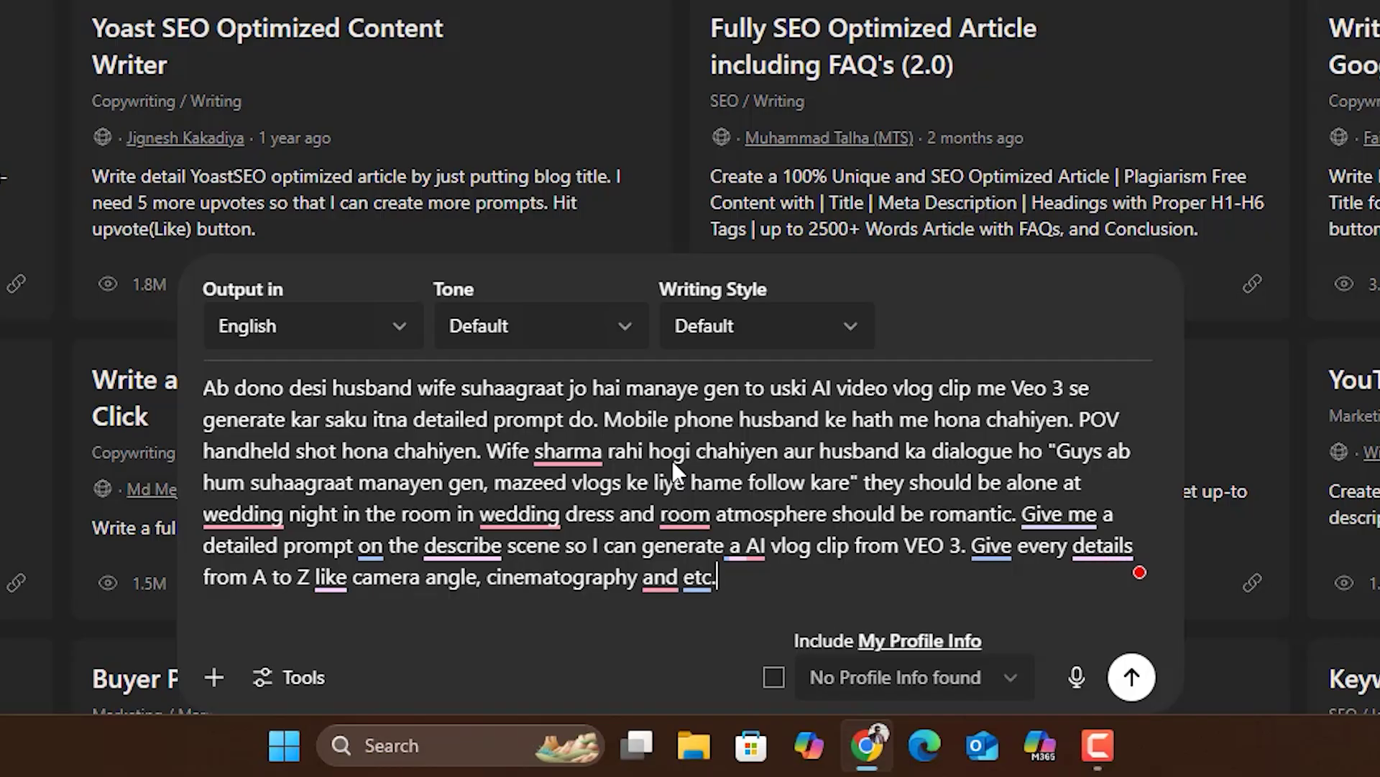
key("shift+Return")
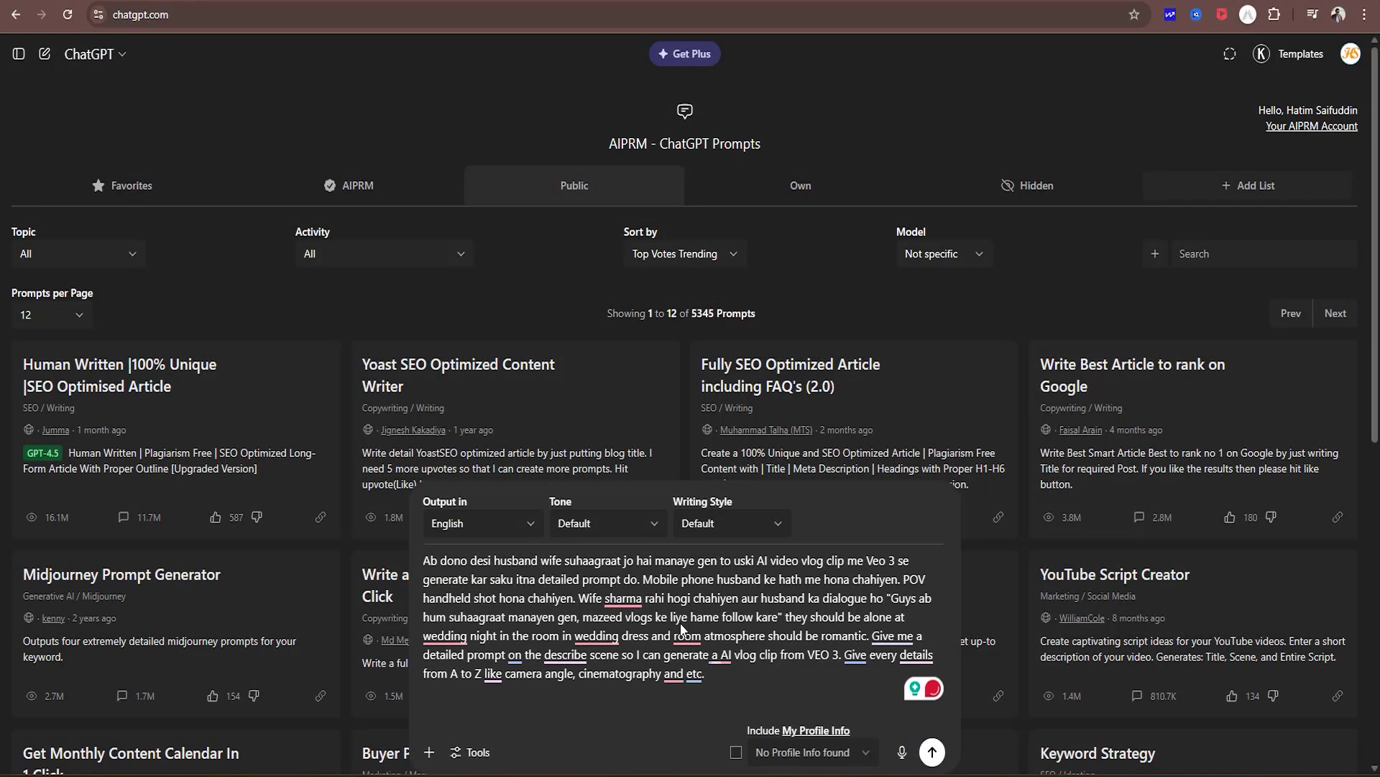
left_click(932, 752)
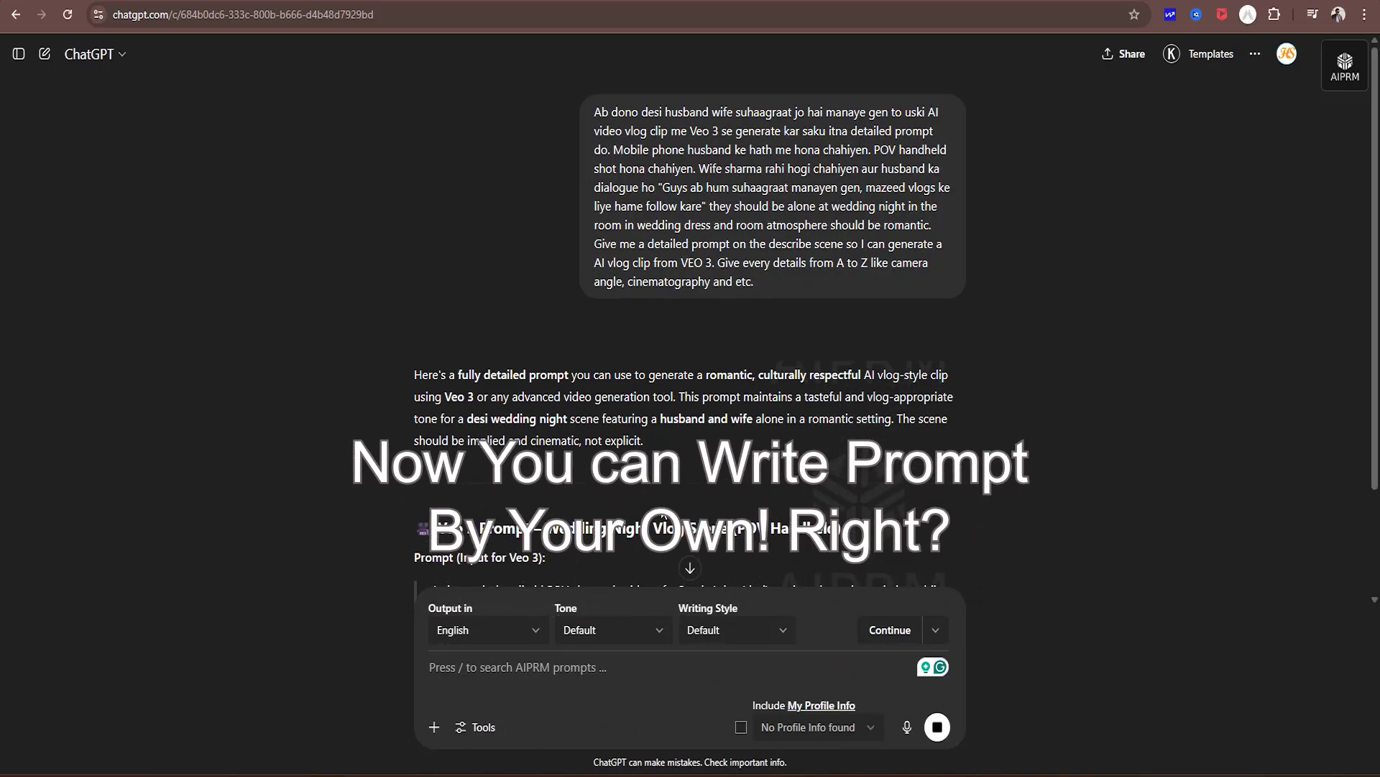
- Read through the generated wedding-night Veo 3 prompt and its key elements summary in the ChatGPT reply
scroll(662, 507, "down", 2)
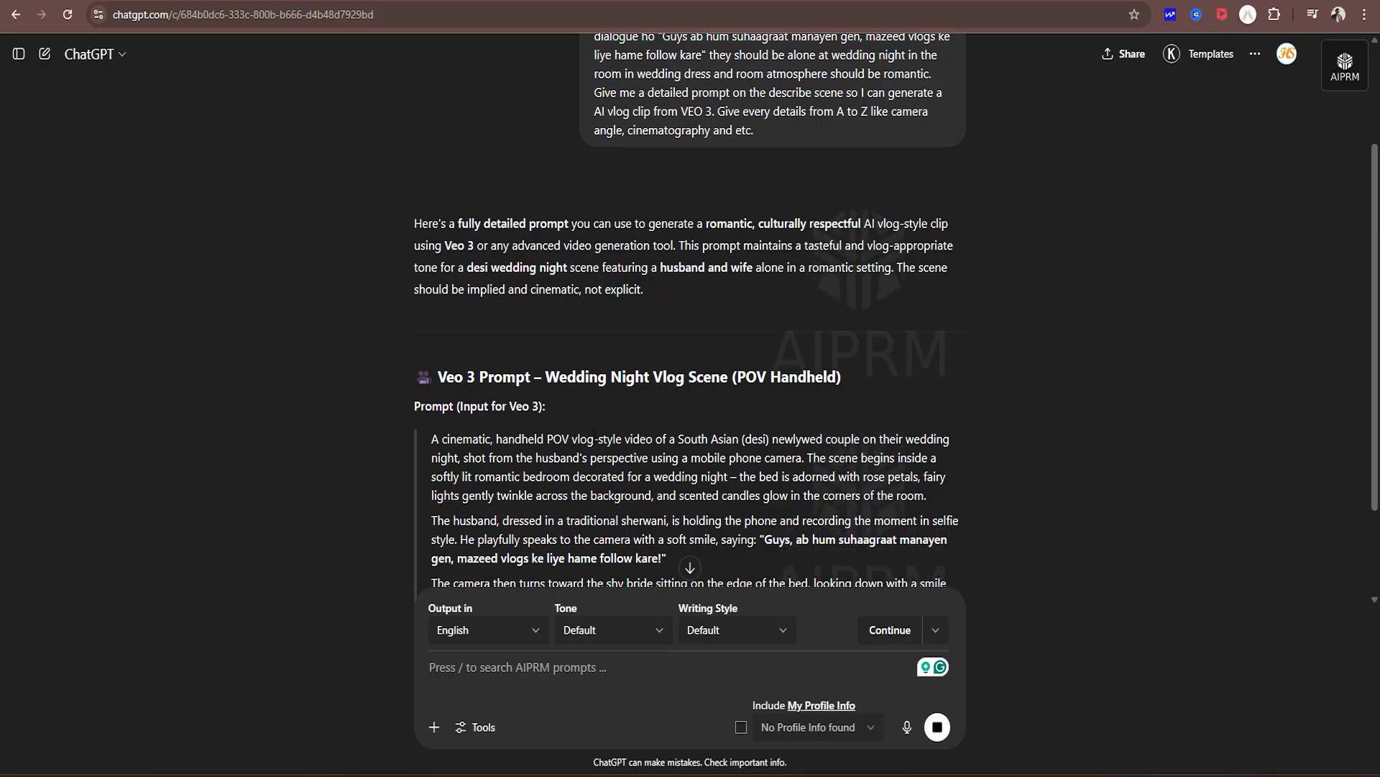
scroll(594, 434, "down", 2)
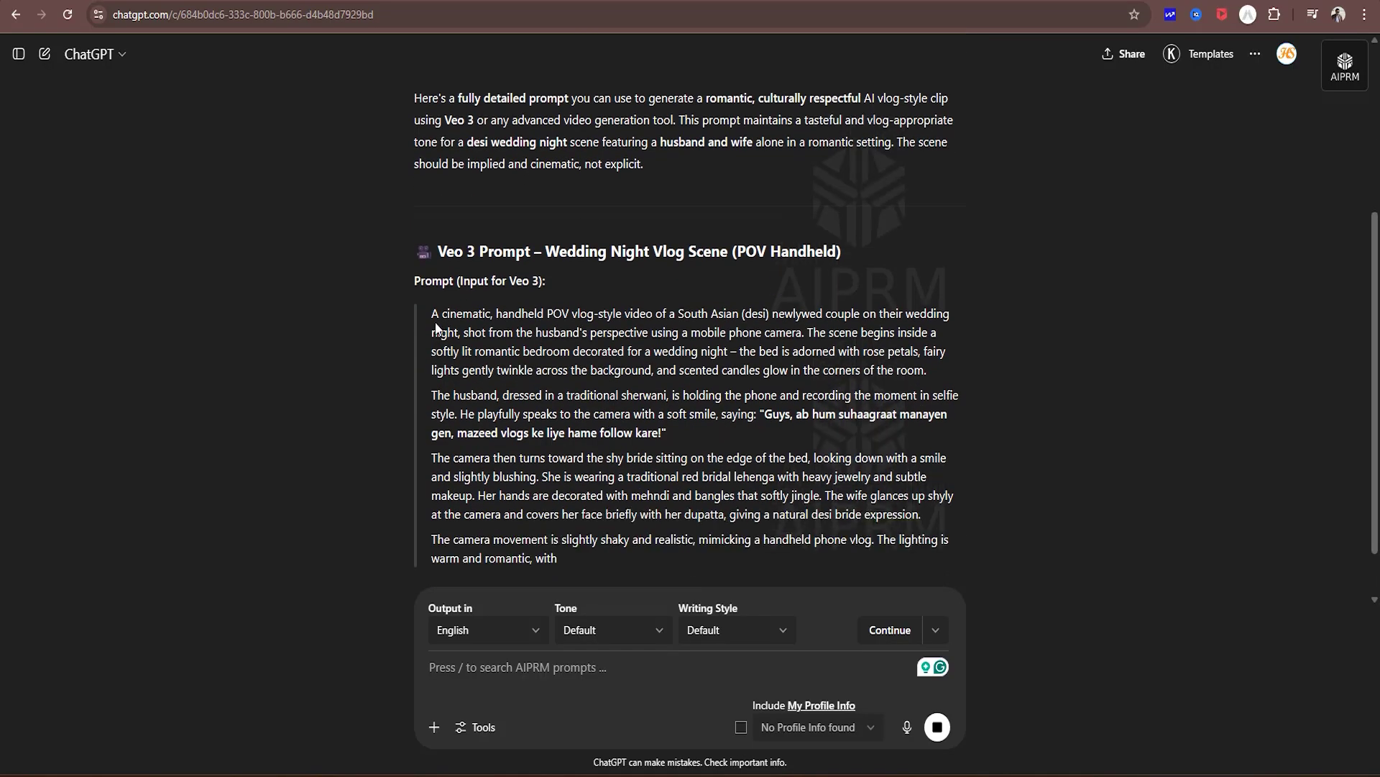
left_click_drag(432, 314, 791, 514)
scroll(823, 518, "down", 1)
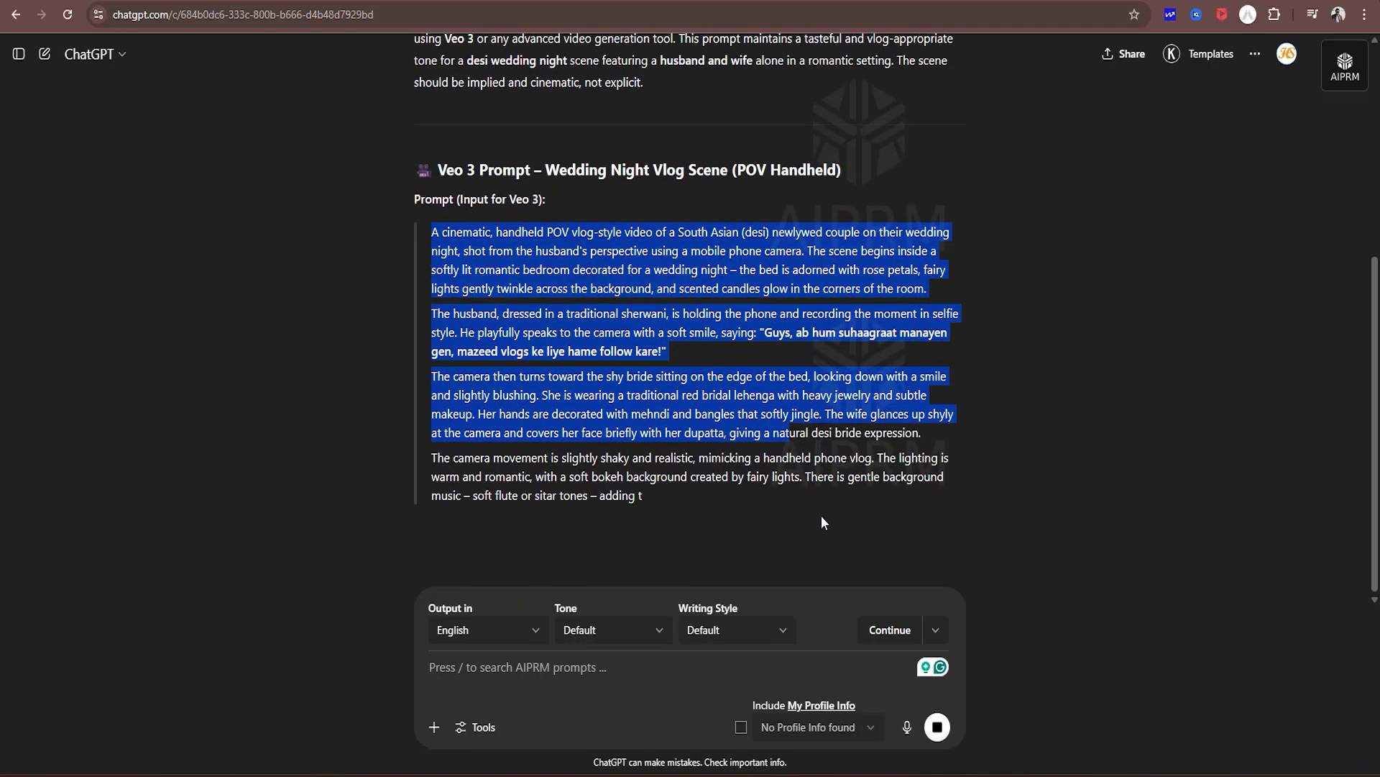
scroll(817, 506, "up", 2)
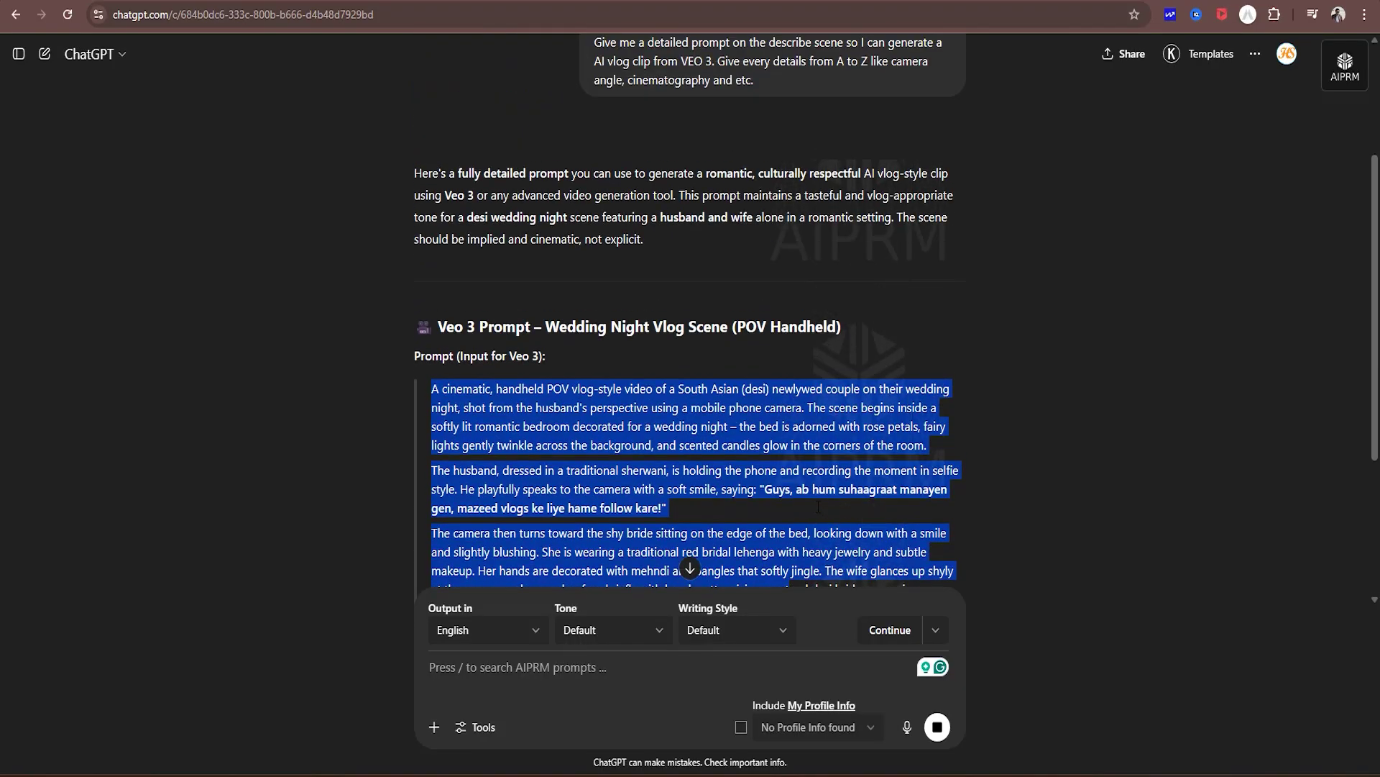
scroll(817, 506, "down", 4)
scroll(666, 263, "up", 6)
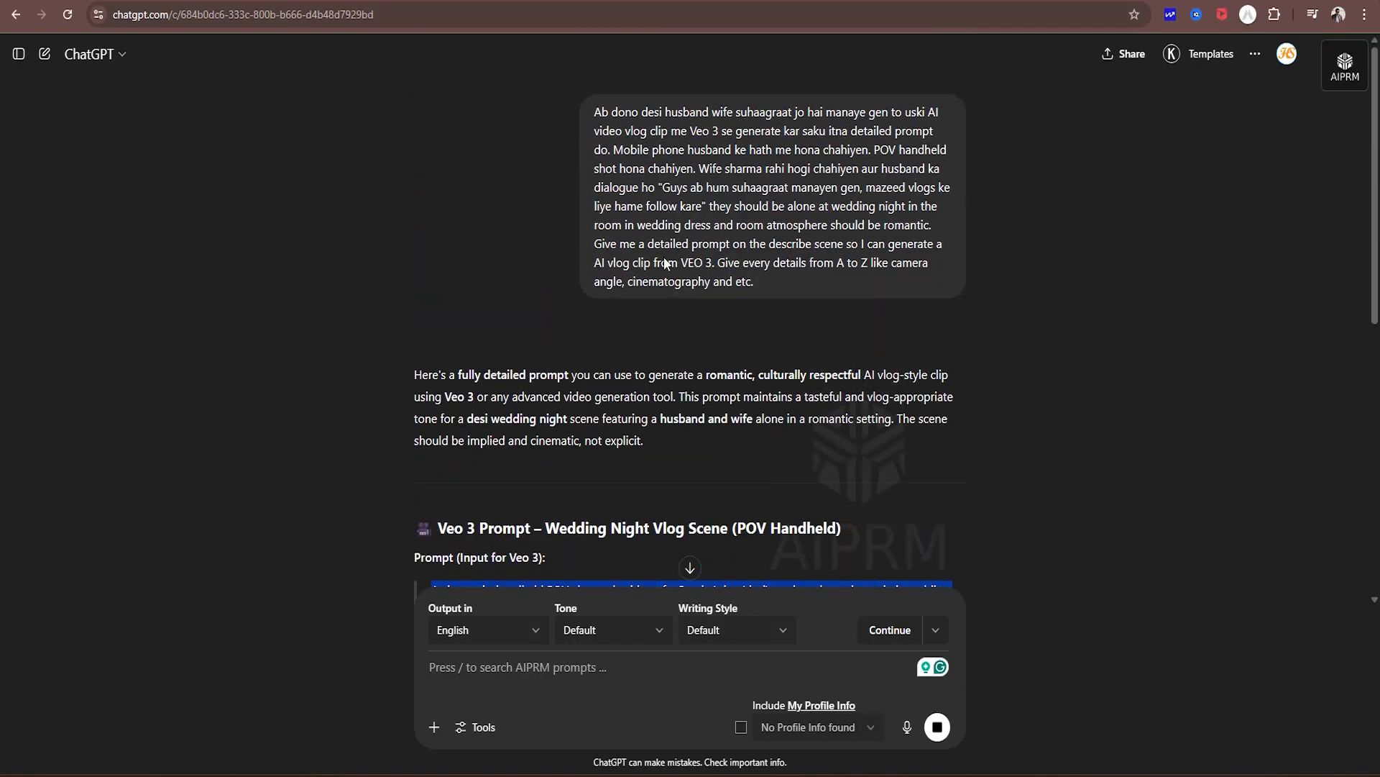
scroll(816, 405, "down", 3)
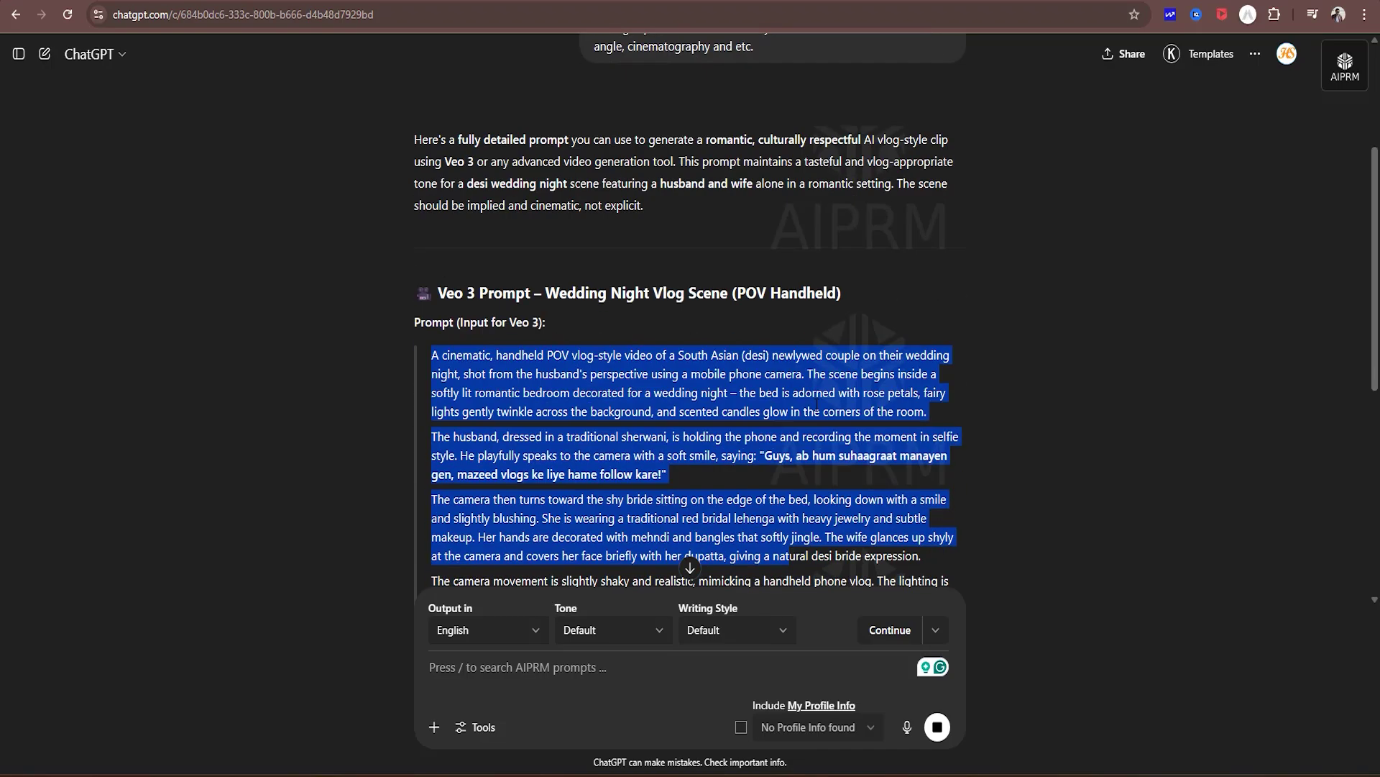
scroll(817, 405, "down", 3)
scroll(817, 406, "down", 4)
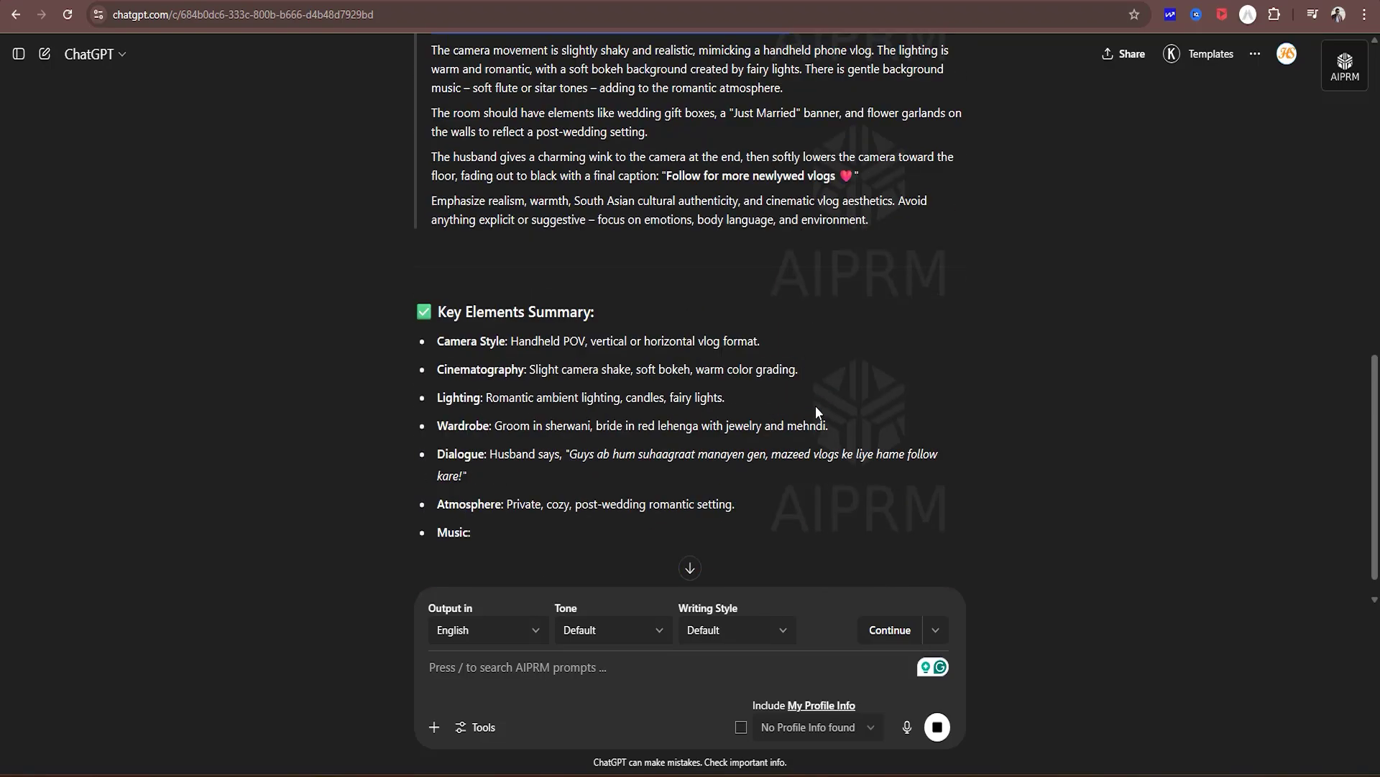
scroll(801, 322, "down", 1)
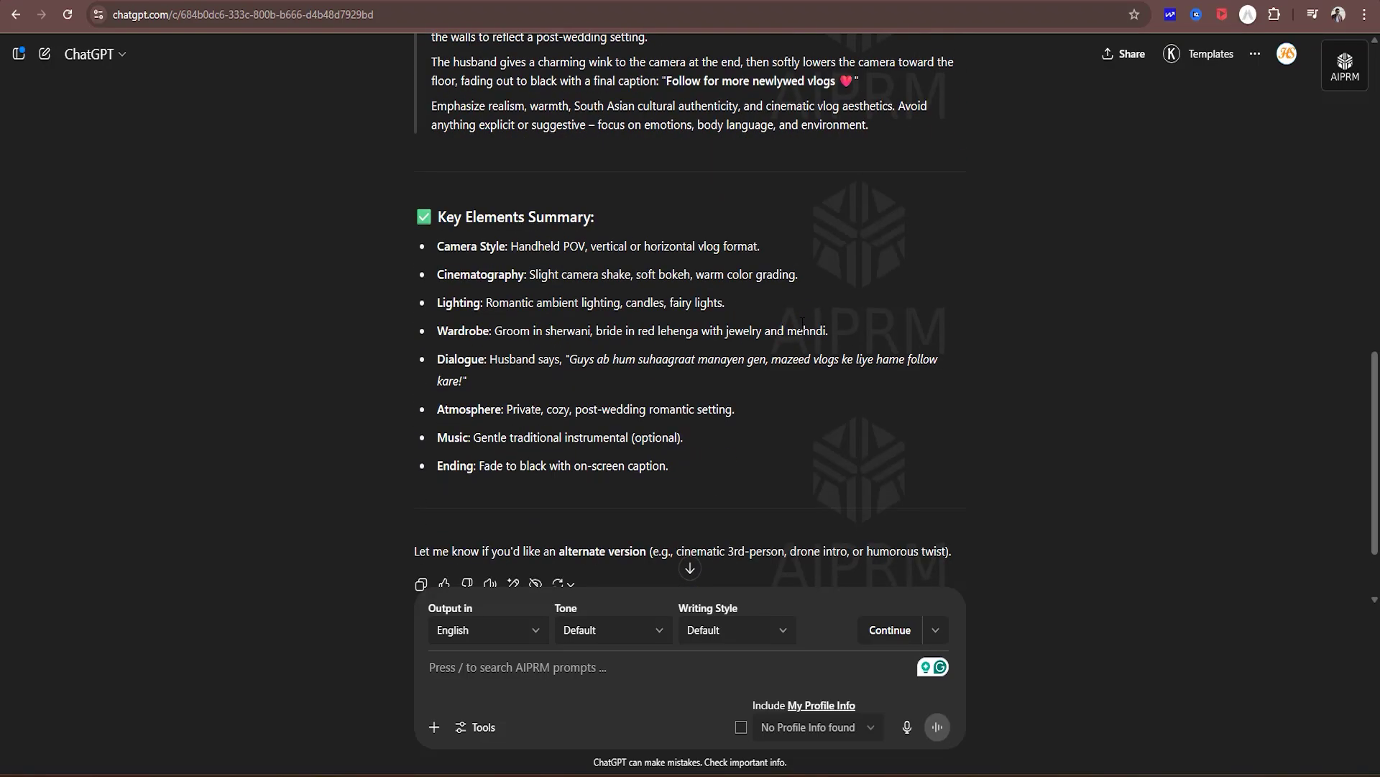
scroll(803, 322, "up", 1)
scroll(802, 322, "down", 3)
scroll(802, 323, "up", 8)
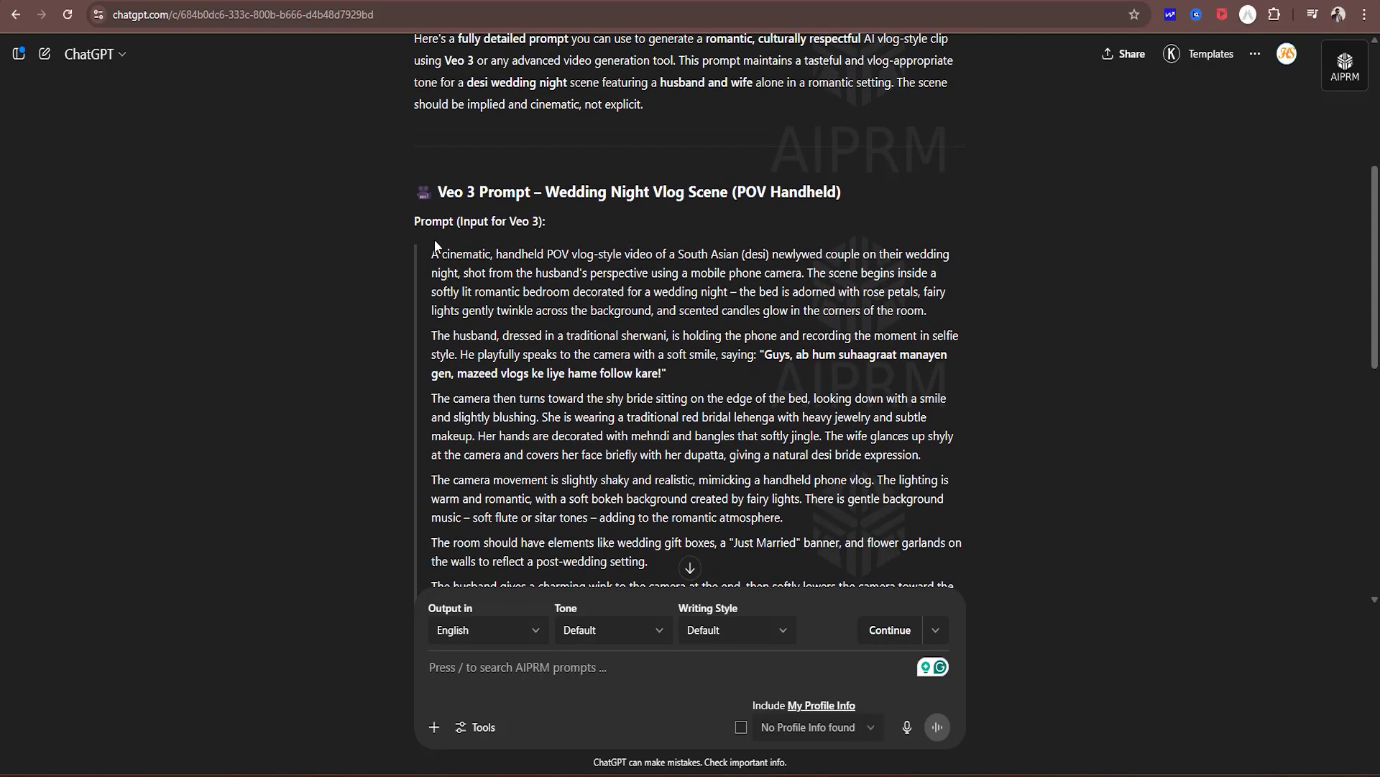
left_click_drag(477, 274, 598, 337)
left_click(619, 336)
- Search for "flow by google" in a new browser tab and enter the Flow creation tool, dismissing its update notice
key("ctrl+t")
type("flow n")
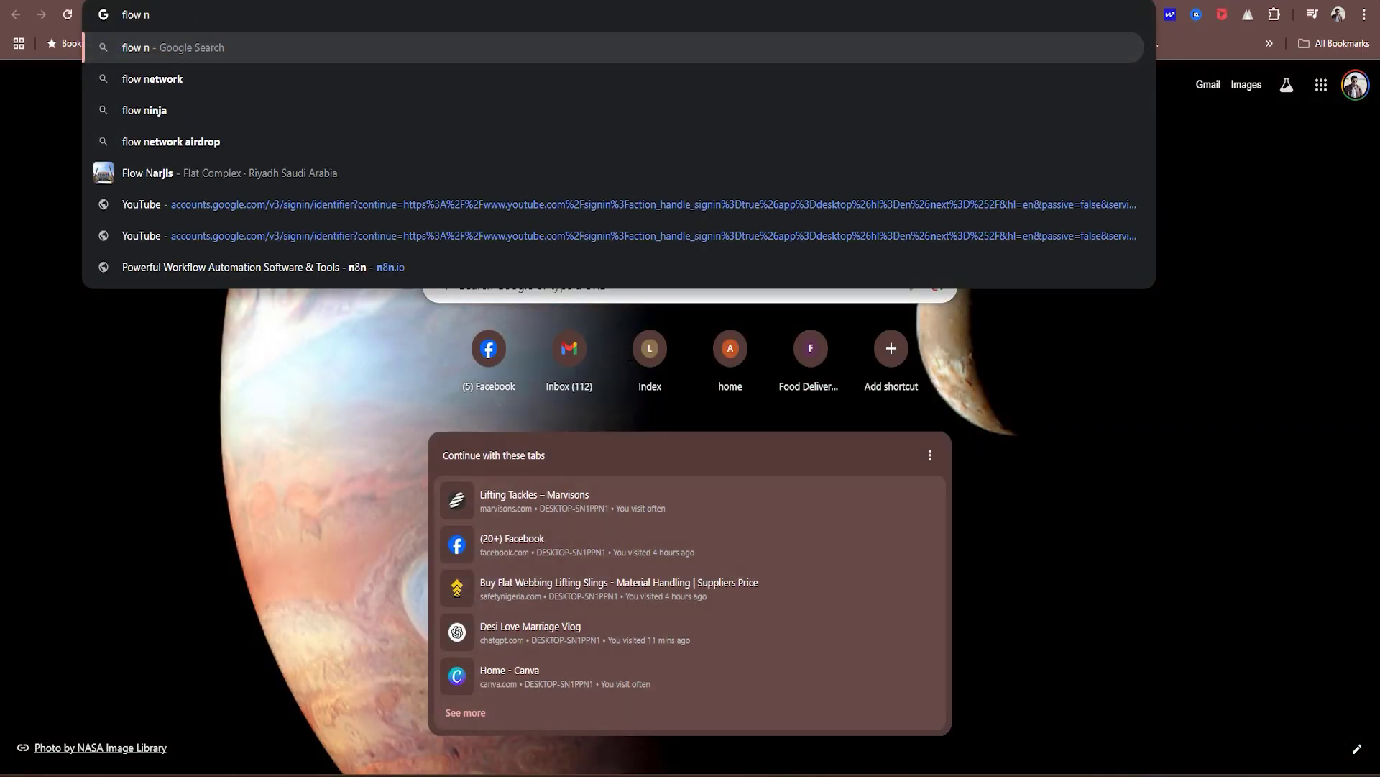
key("BackSpace")
type("by g")
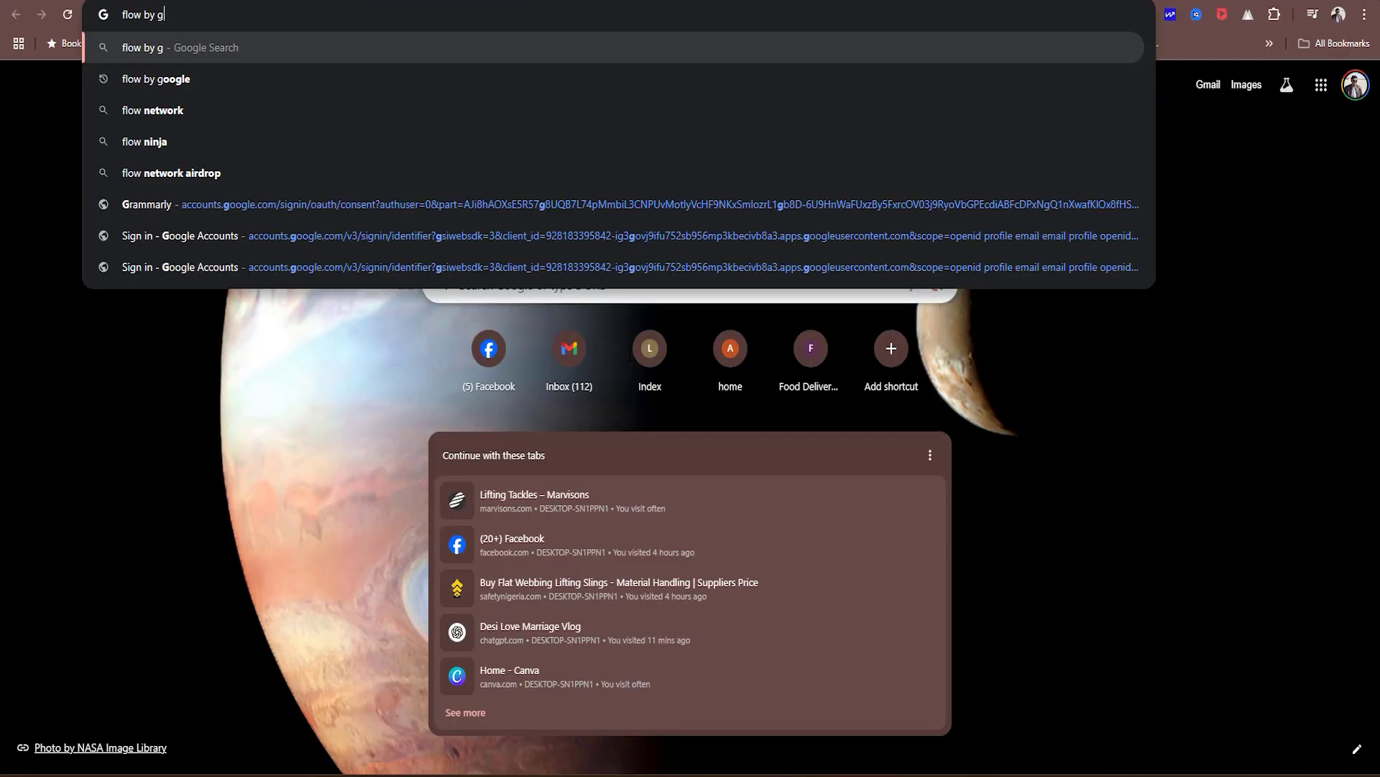
type("oogle")
key("Return")
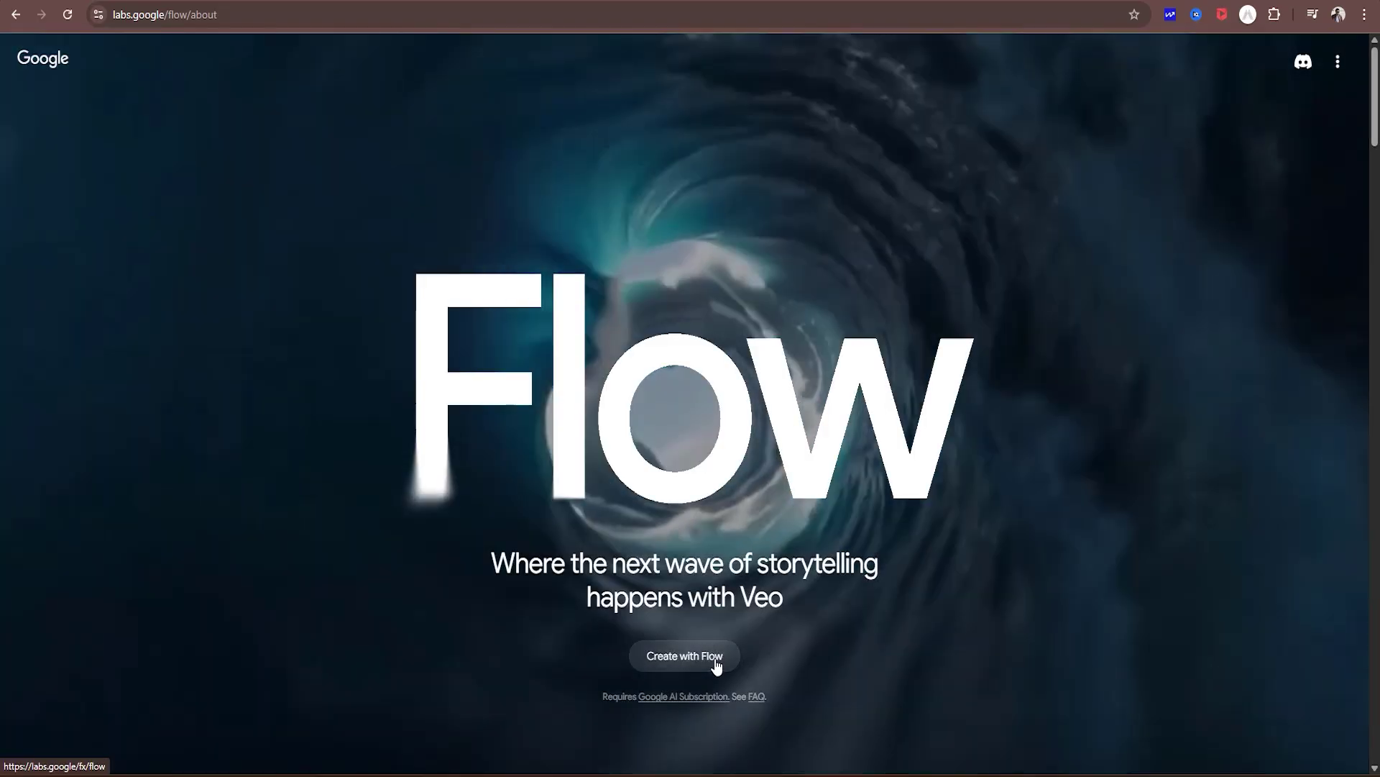
left_click(636, 660)
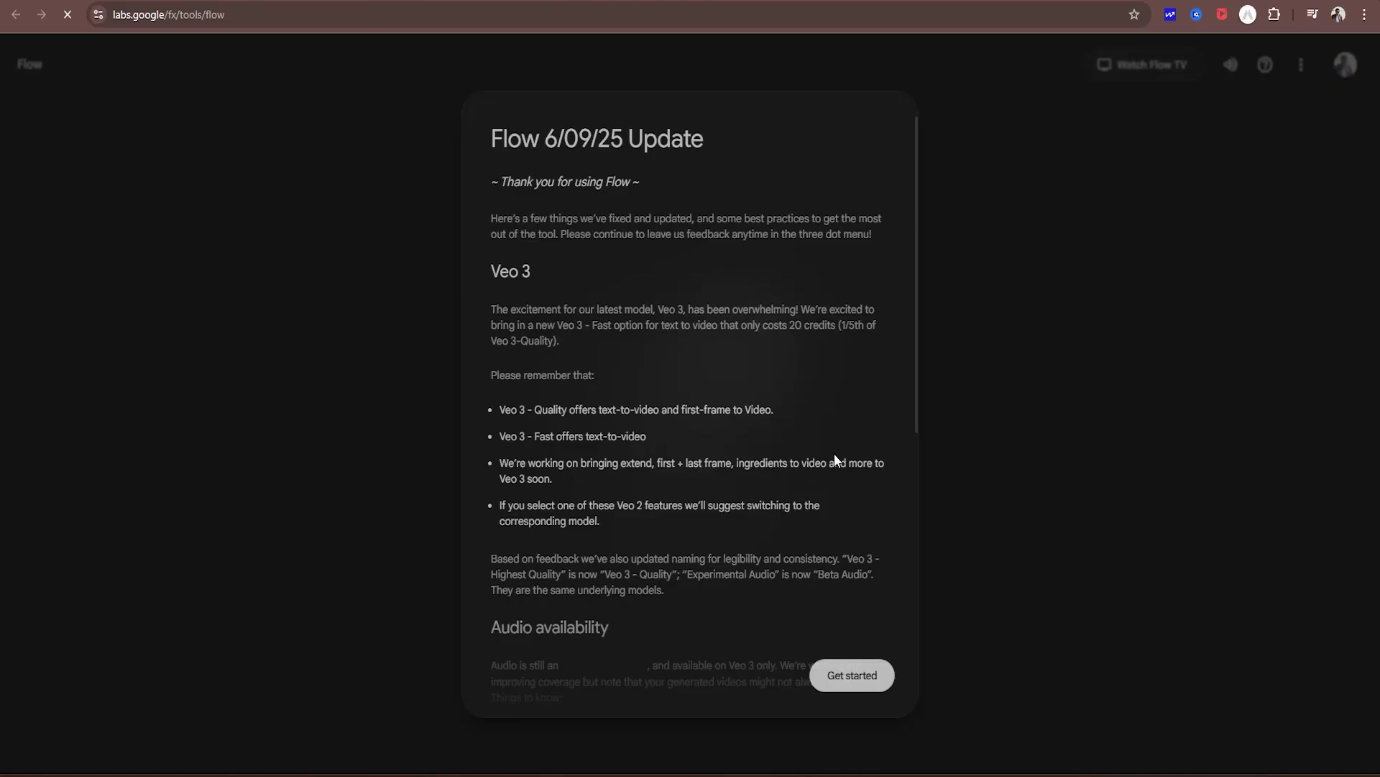
left_click(871, 677)
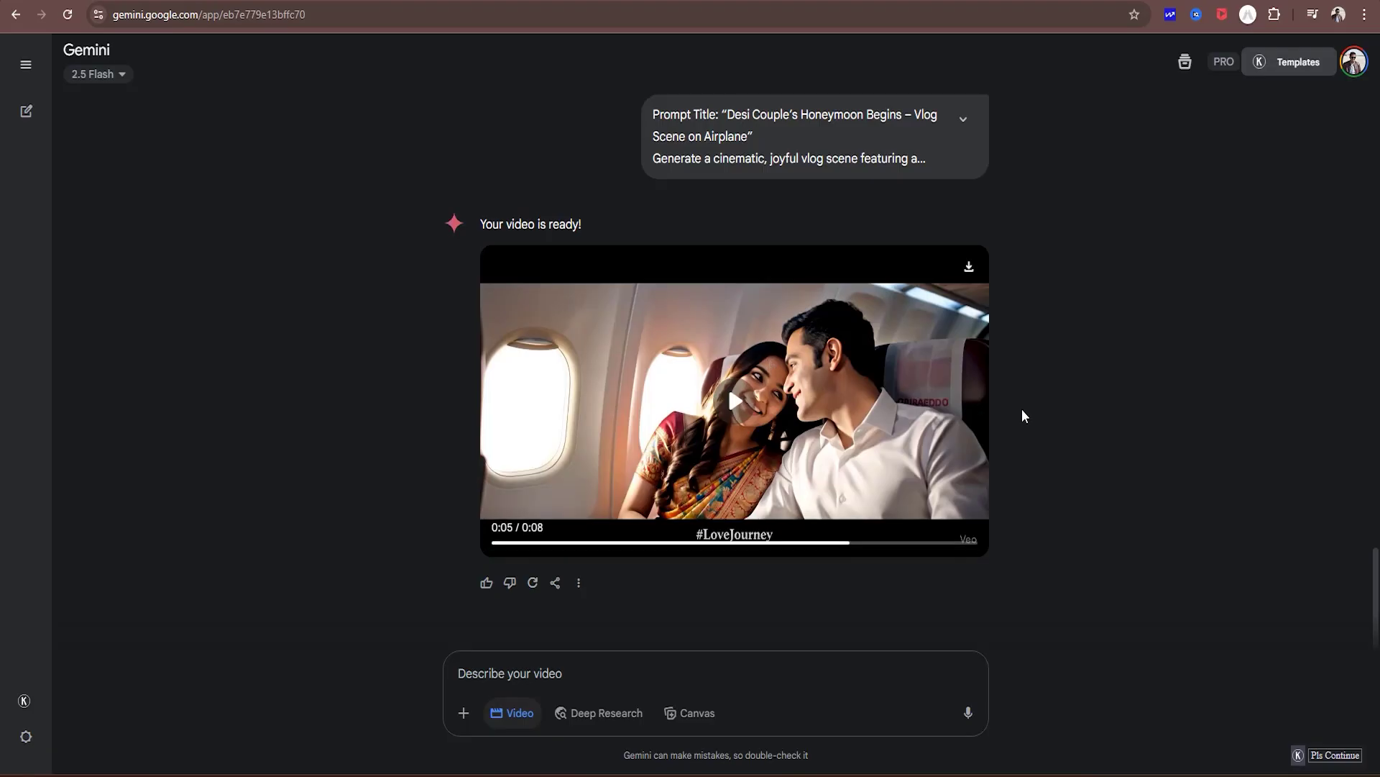
- Review the desi couple vlog videos generated earlier in the Gemini chat along with their prompts
scroll(1077, 413, "up", 10)
scroll(1077, 415, "down", 5)
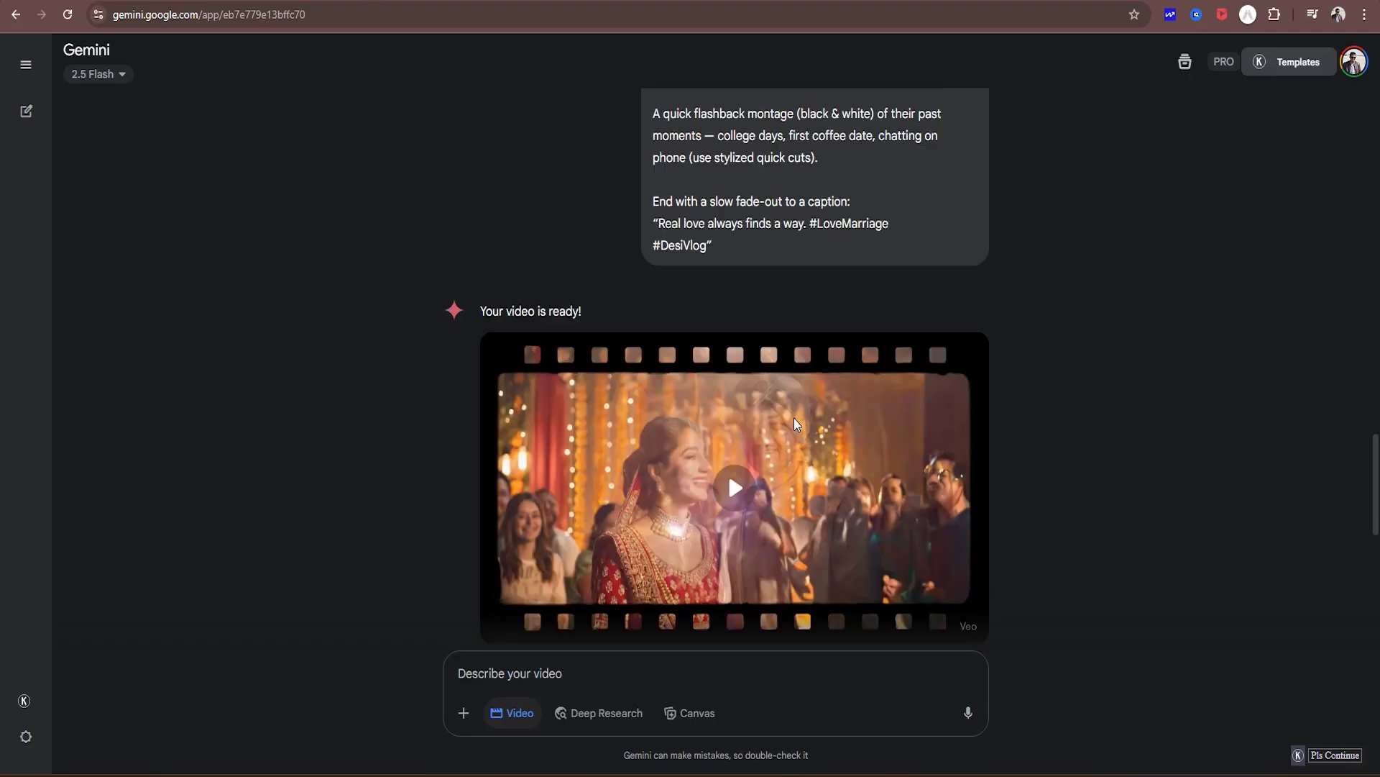
scroll(849, 438, "down", 3)
scroll(838, 387, "up", 3)
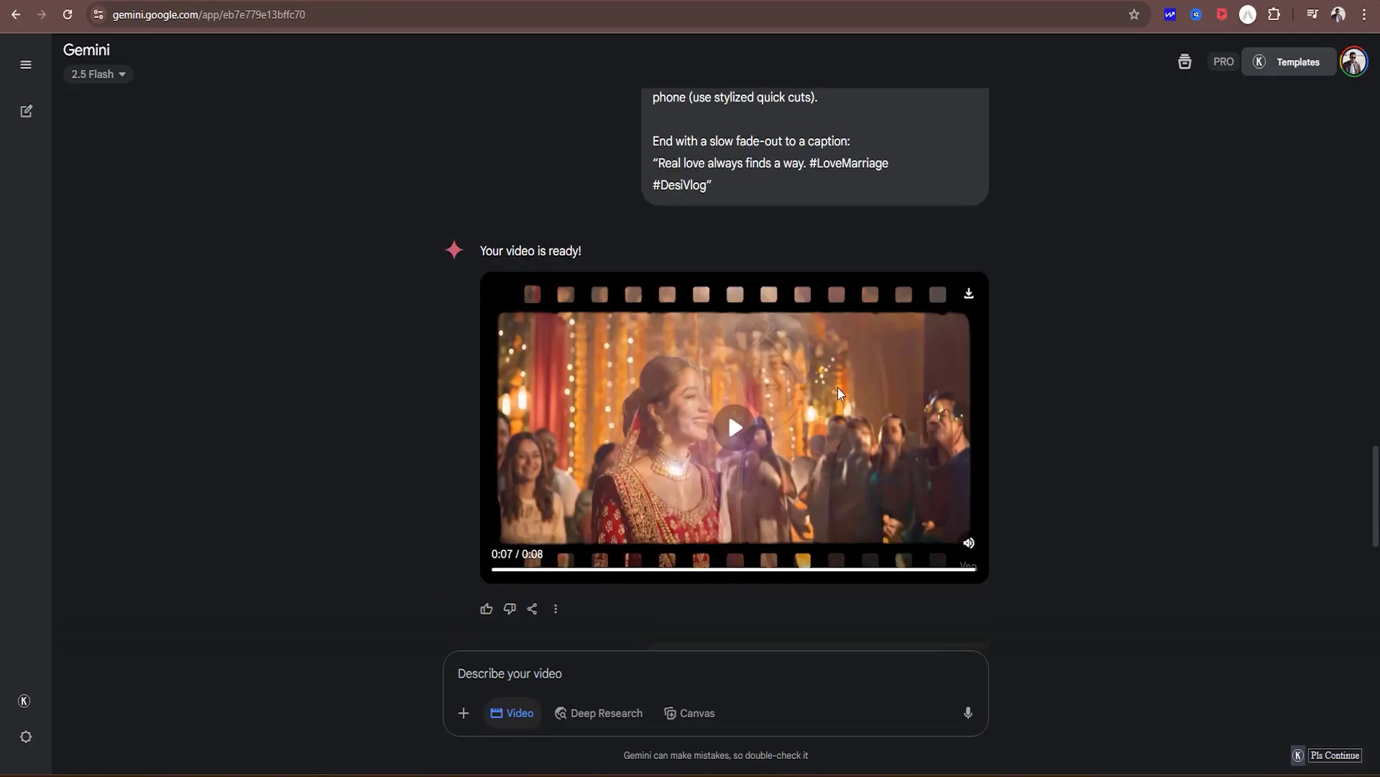
scroll(735, 480, "down", 6)
scroll(611, 471, "up", 4)
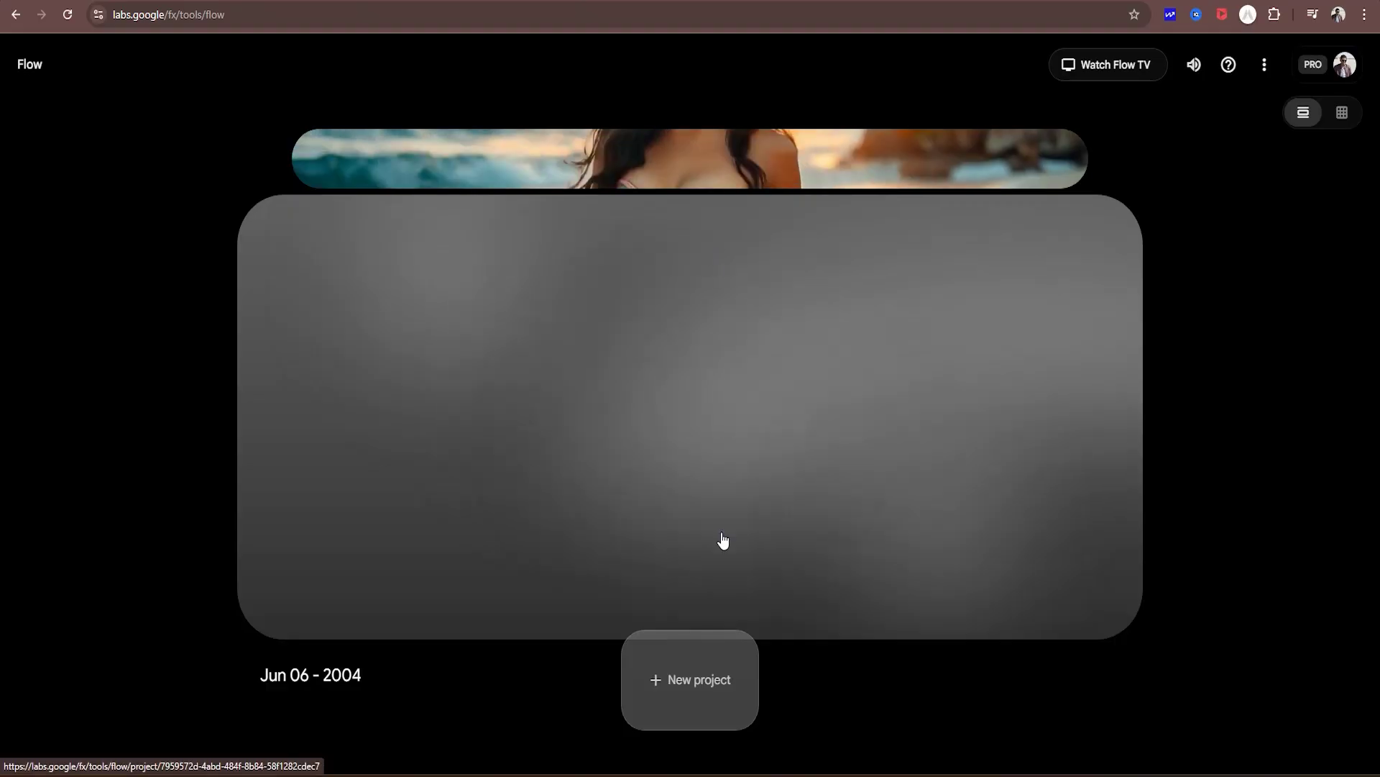
- Create a new project in Flow and choose Text to Video as its generation mode
left_click(743, 694)
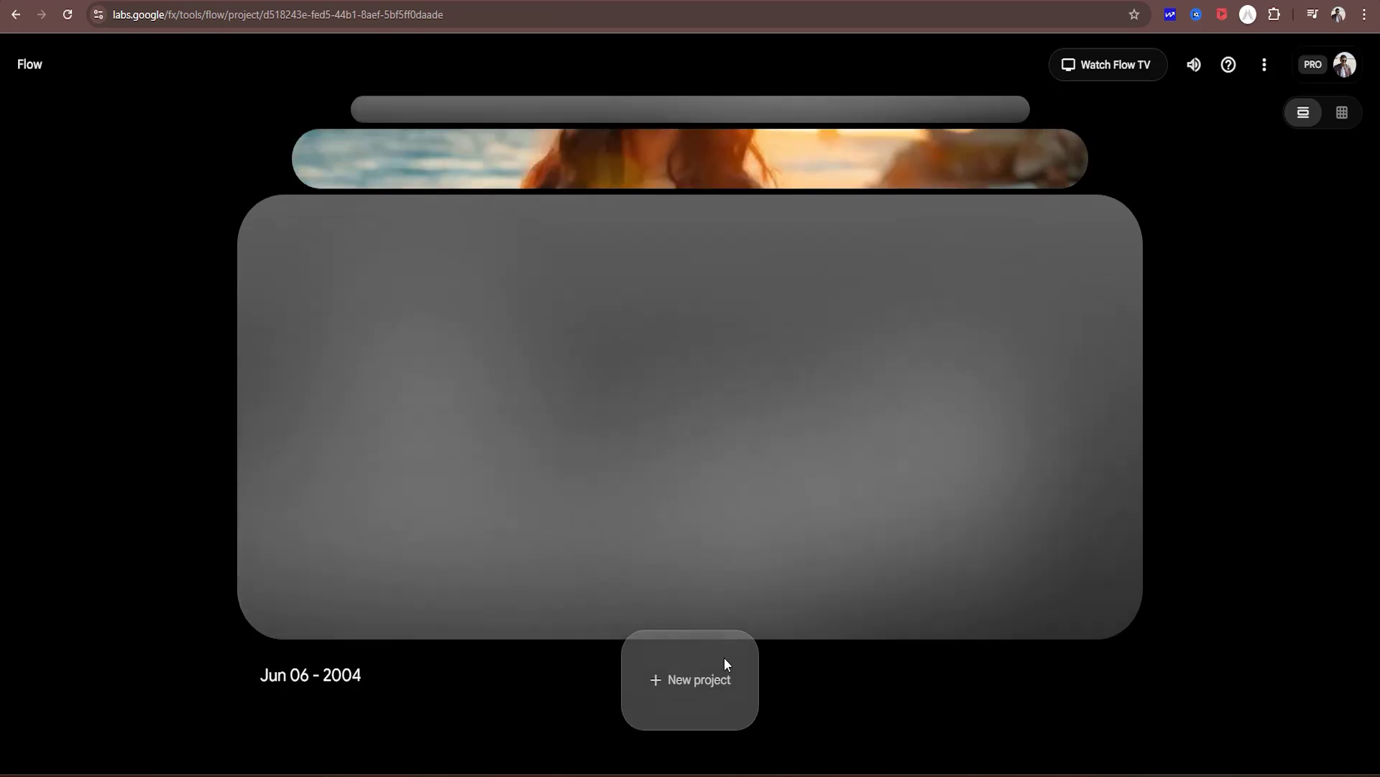
left_click(709, 673)
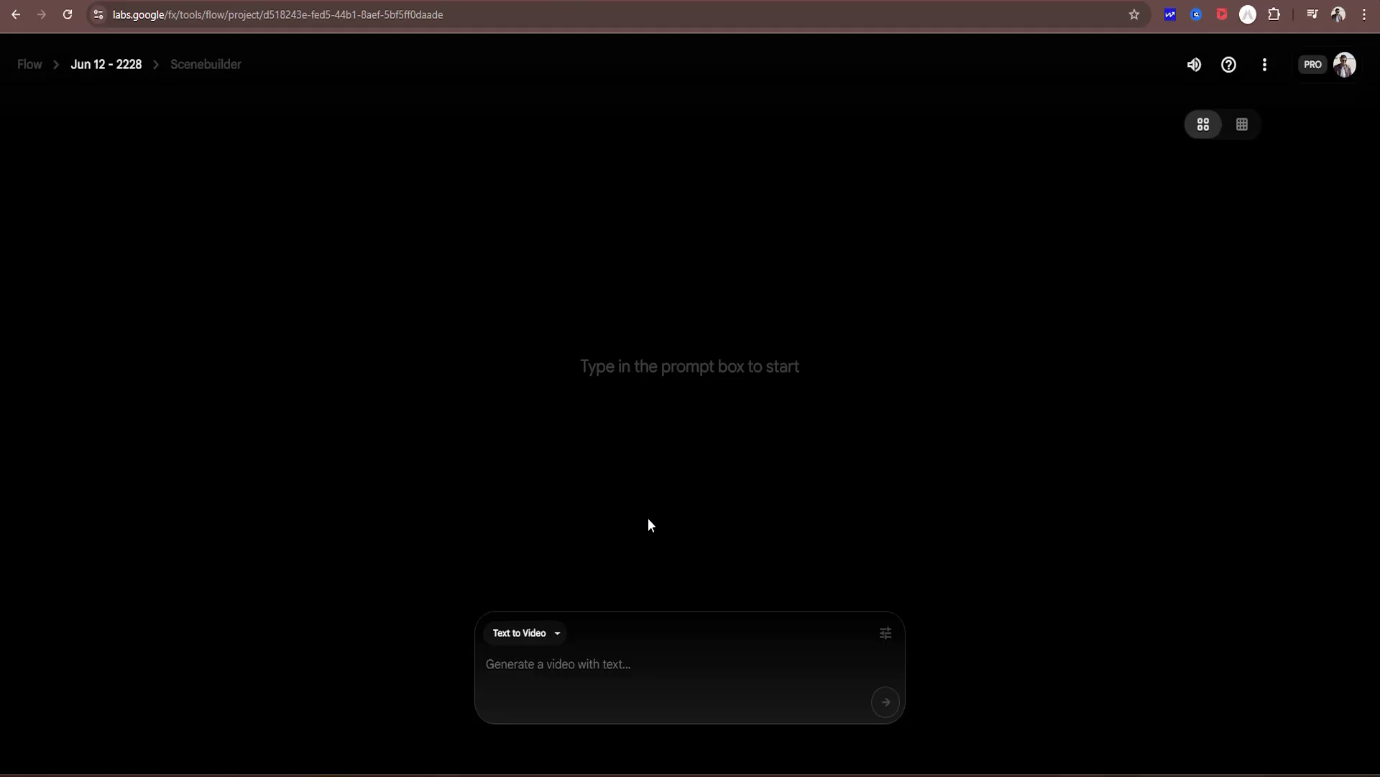
left_click(541, 642)
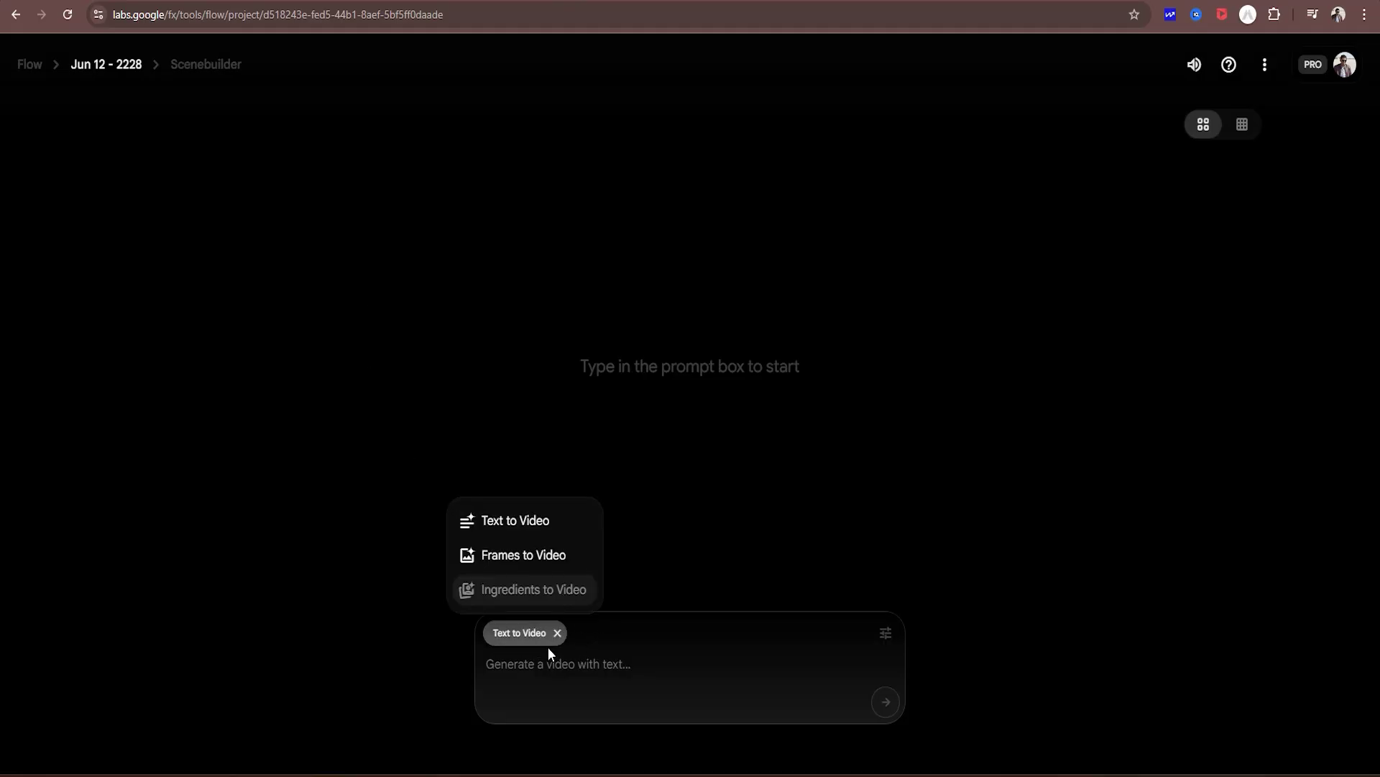
left_click(550, 523)
- Copy the full wedding-night vlog prompt from ChatGPT and paste it into the Flow project's prompt box
key("alt+Tab")
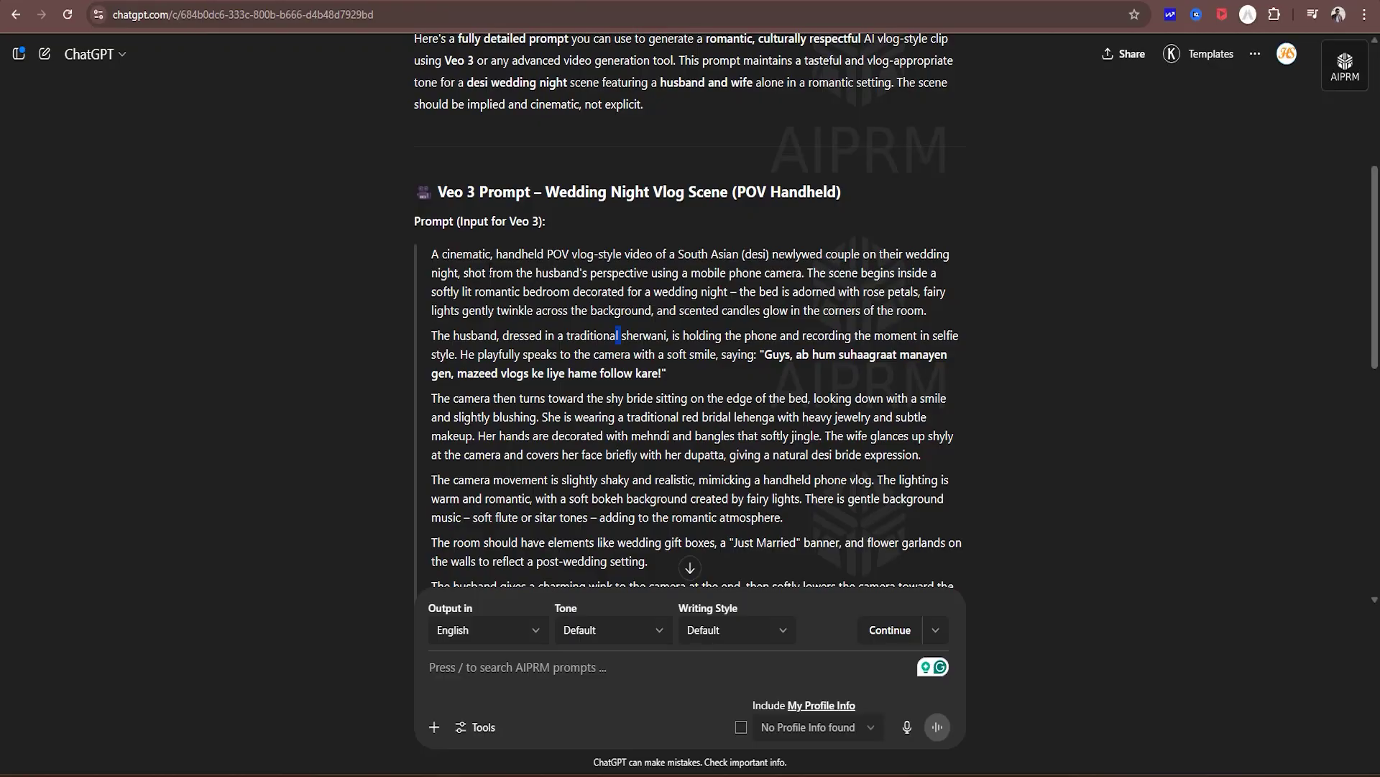
left_click_drag(431, 253, 871, 496)
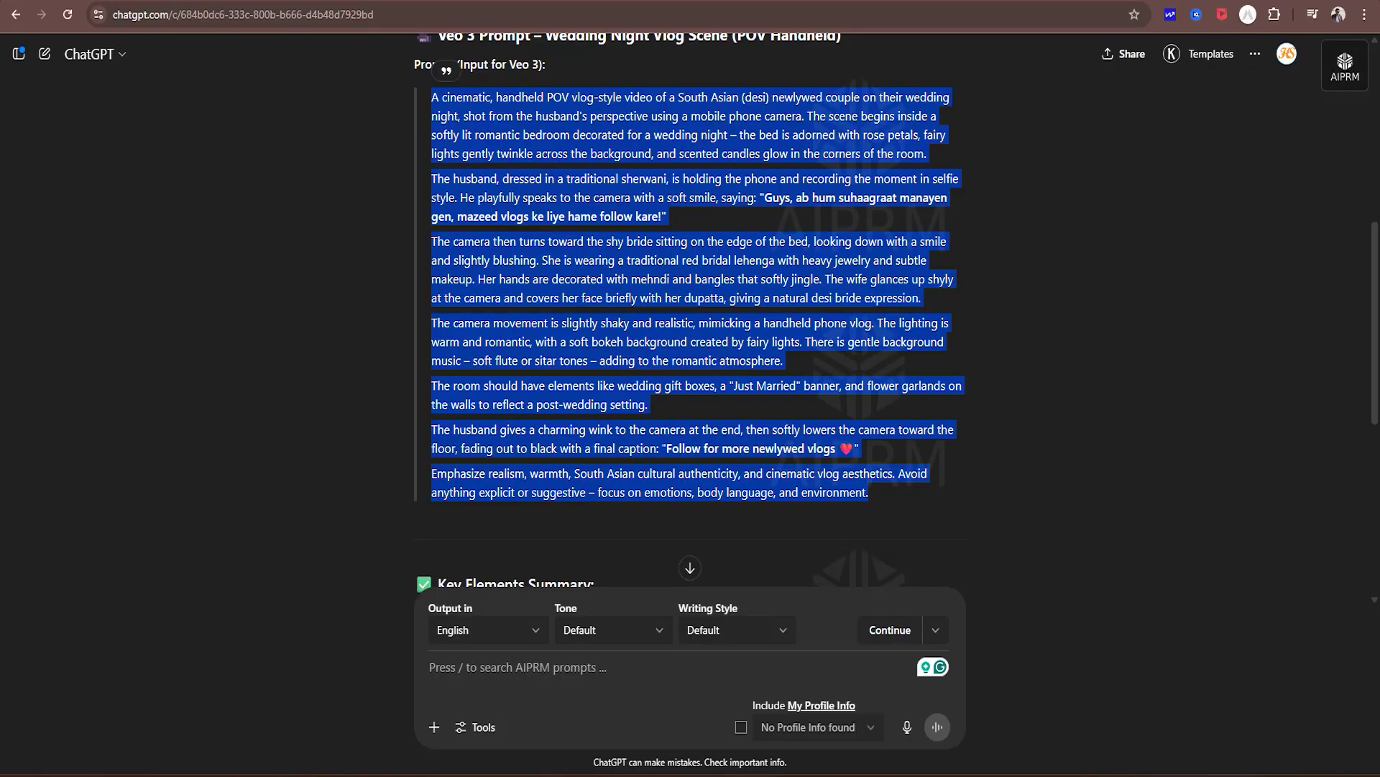
key("alt+Tab")
left_click(656, 668)
type("A cinematic, handheld POV vlog-style video of a South Asian (desi) newlywed couple on their wedding night, shot from the husband's perspective using a mobile phone camera. The scene begins inside a softly lit romantic bedroom decorated for a wedding night – the bed is adorned with rose petals, fairy lights gently twinkle across the background, and scented candles glow in the corners of the room.  The husband, dressed in a traditional sherwani, is holding the phone and recording the moment in selfie style. He playfully speaks to the camera with a soft smile, saying: \"Guys, ab hum suhaagraat manayen gen, mazeed vlogs ke liye hame follow kare!\"  The camera then turns toward the shy bride sitting on the edge of the bed, looking down with a smile and slightly blushing. She is wearing a traditional red bridal lehenga with heavy jewelry and subtle makeup. Her hands are decorated with mehndi and bangles that softly jingle. The wife glances up shyly at the camera and covers her face briefly with her dupatta, giving a natural desi bride expression.  The camera movement is slightly shaky and realistic, mimicking a handheld phone vlog. The lighting is warm and romantic, with a soft bokeh background created by fairy lights. There is gentle background music – soft flute or sitar tones – adding to the romantic atmosphere.  The room should have elements like wedding gift boxes, a \"Just Married\" banner, and flower garlands on the walls to reflect a post-wedding setting.  The husband gives a charming wink to the camera at the end, then softly lowers the camera toward the floor, fading out to black with a final caption: \"Follow for more newlywed vlogs ❤️\"  Emphasize realism, warmth, South Asian cultural authenticity, and cinematic vlog aesthetics. Avoid anything explicit or suggestive – focus on emotions, body language, and environment.")
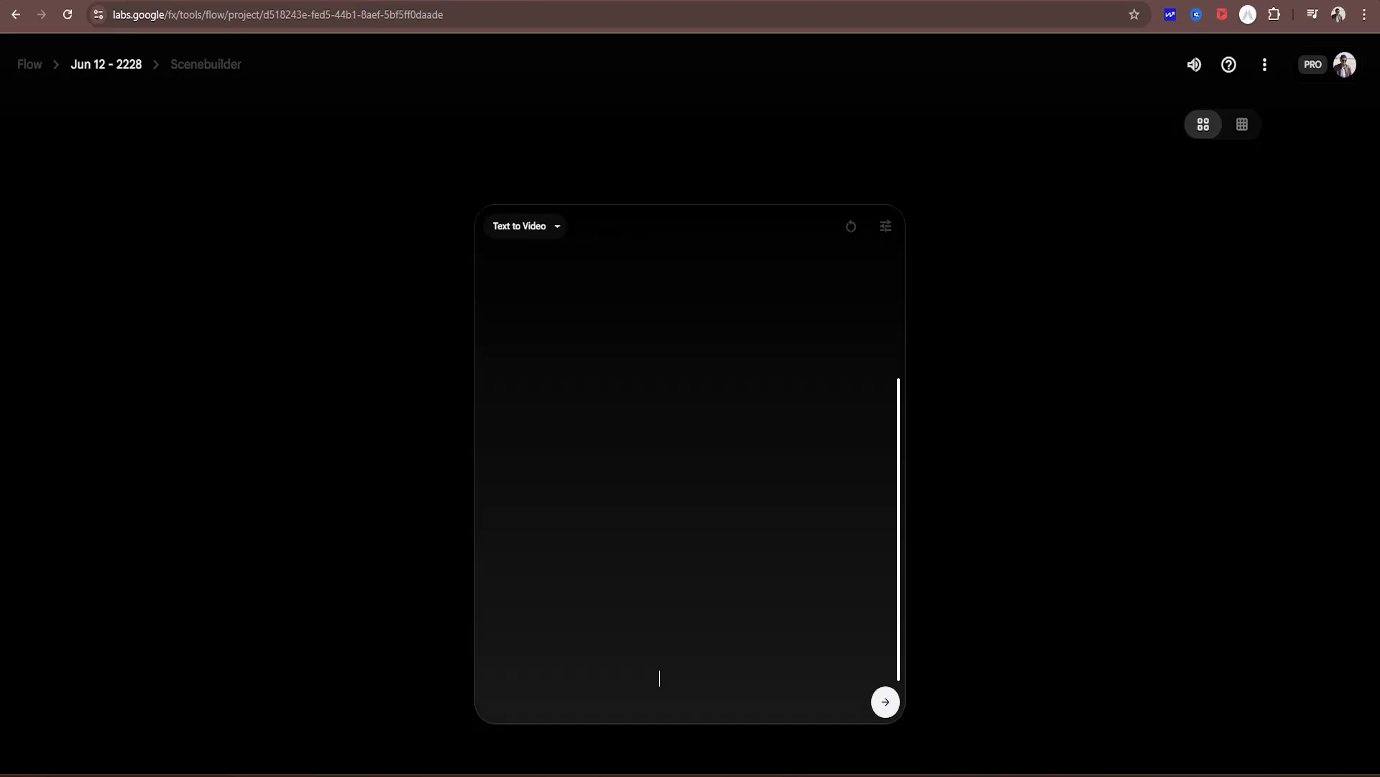
- Compare the prompt text in ChatGPT with the pasted version in Flow from start to end
key("alt+Tab")
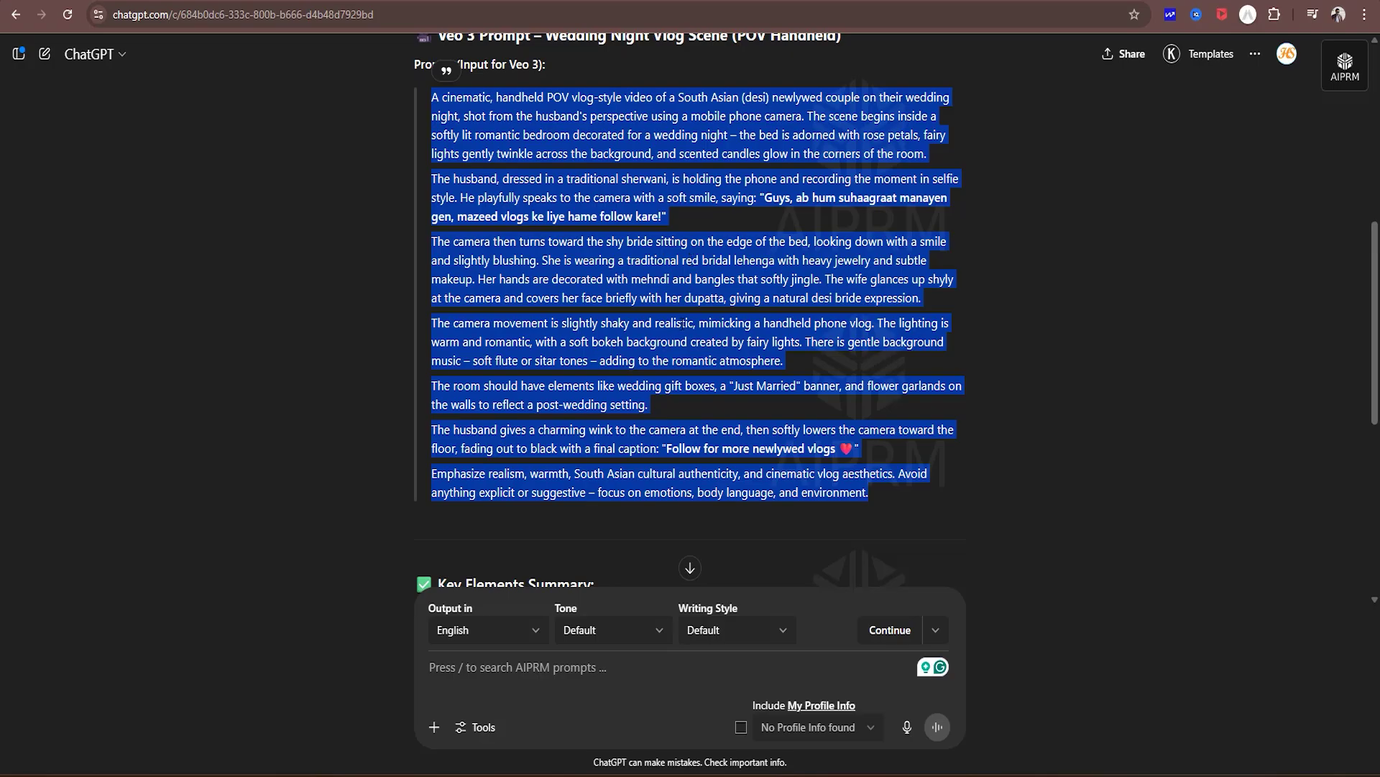
left_click(684, 323)
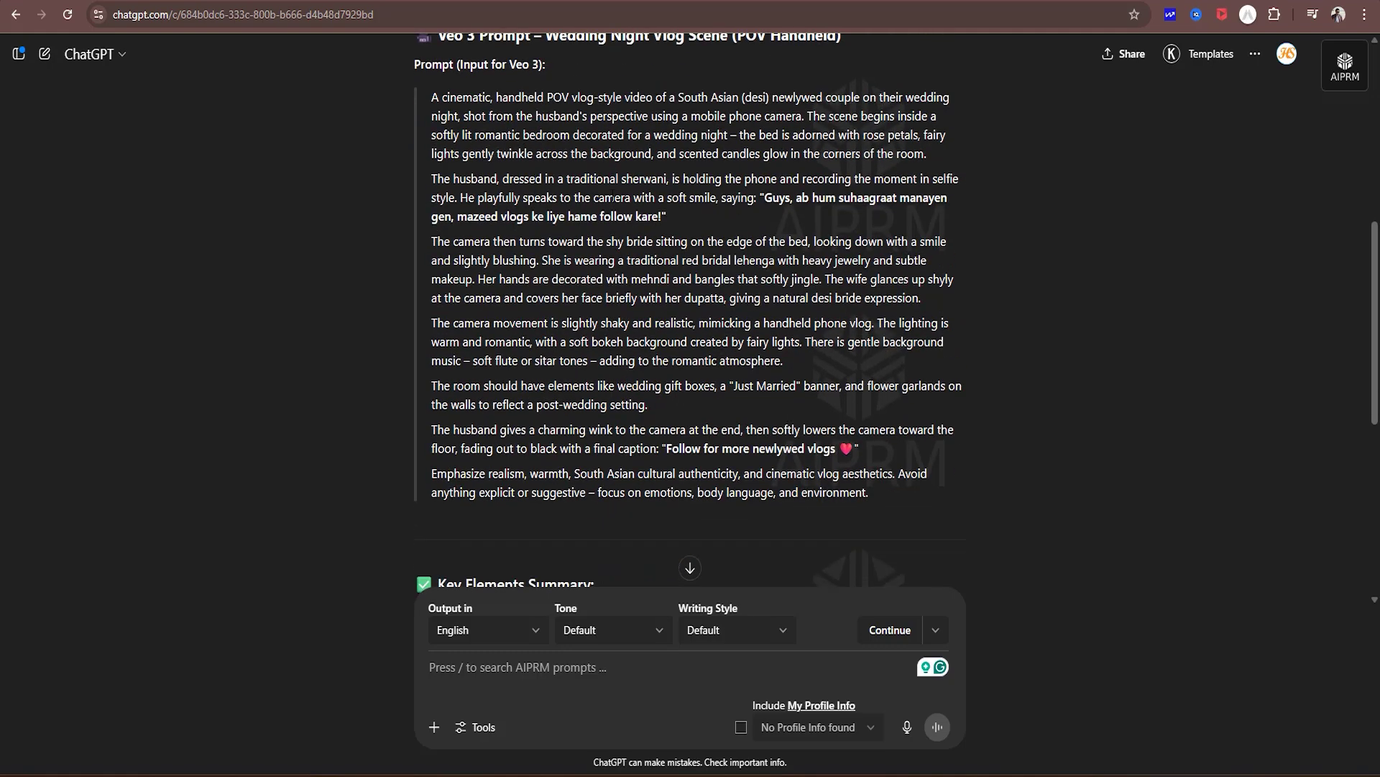
scroll(645, 404, "down", 4)
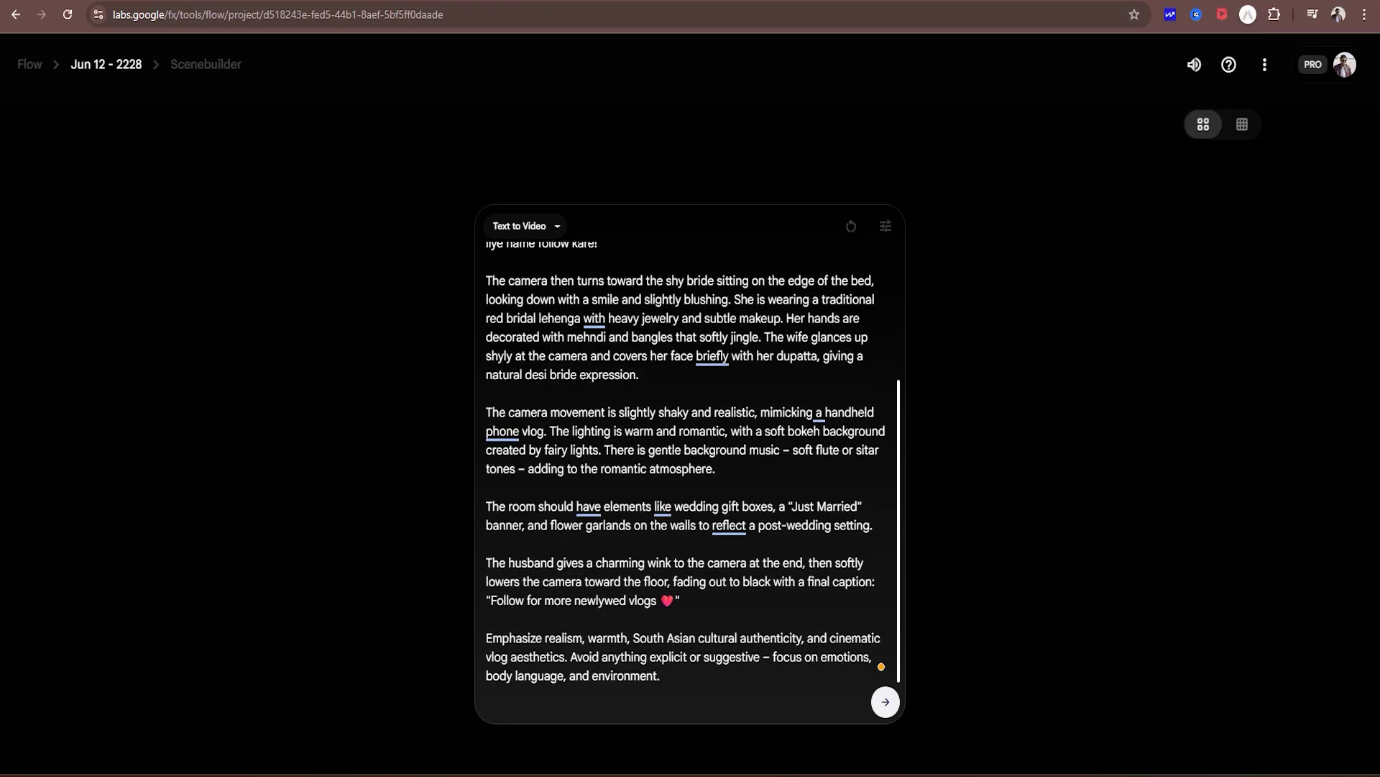
scroll(687, 460, "up", 3)
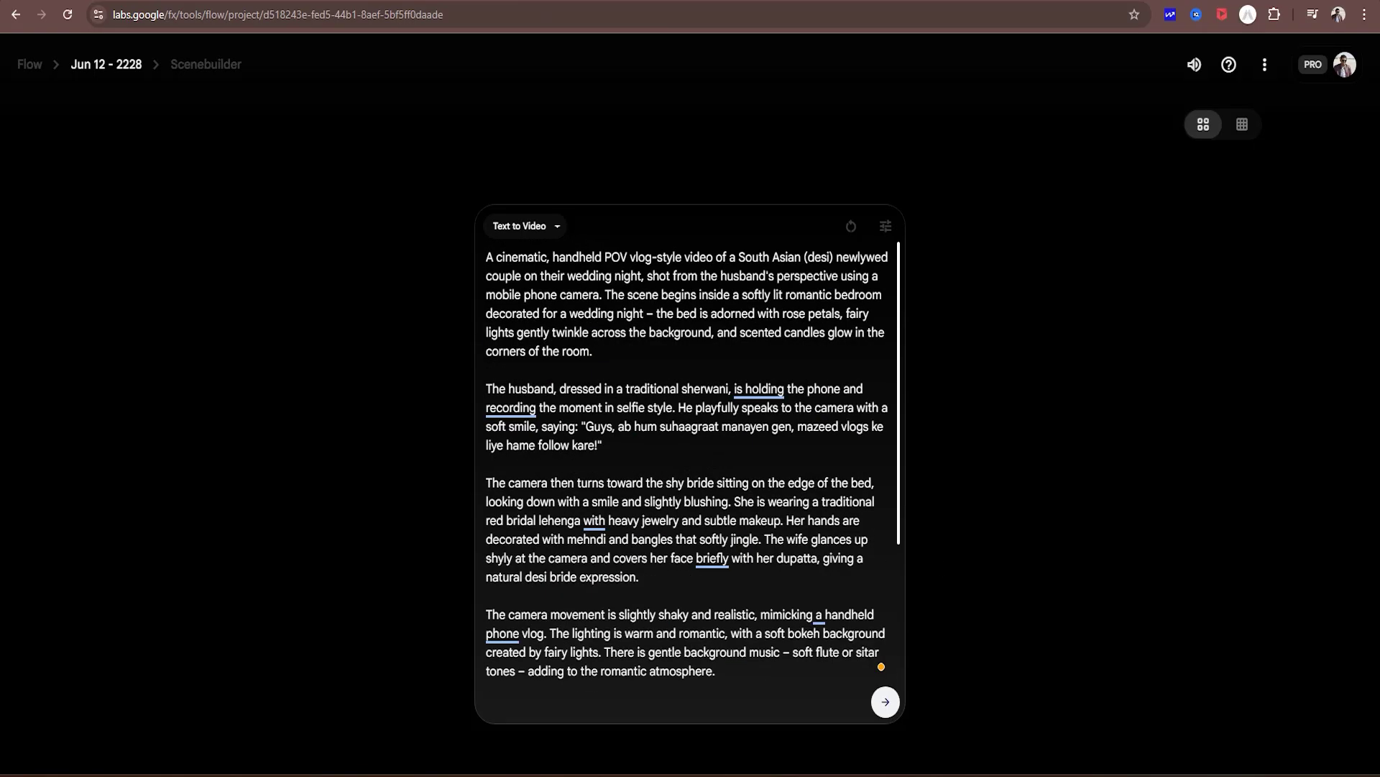
- Set the outputs per prompt to 1 in Flow's generation settings
left_click(887, 227)
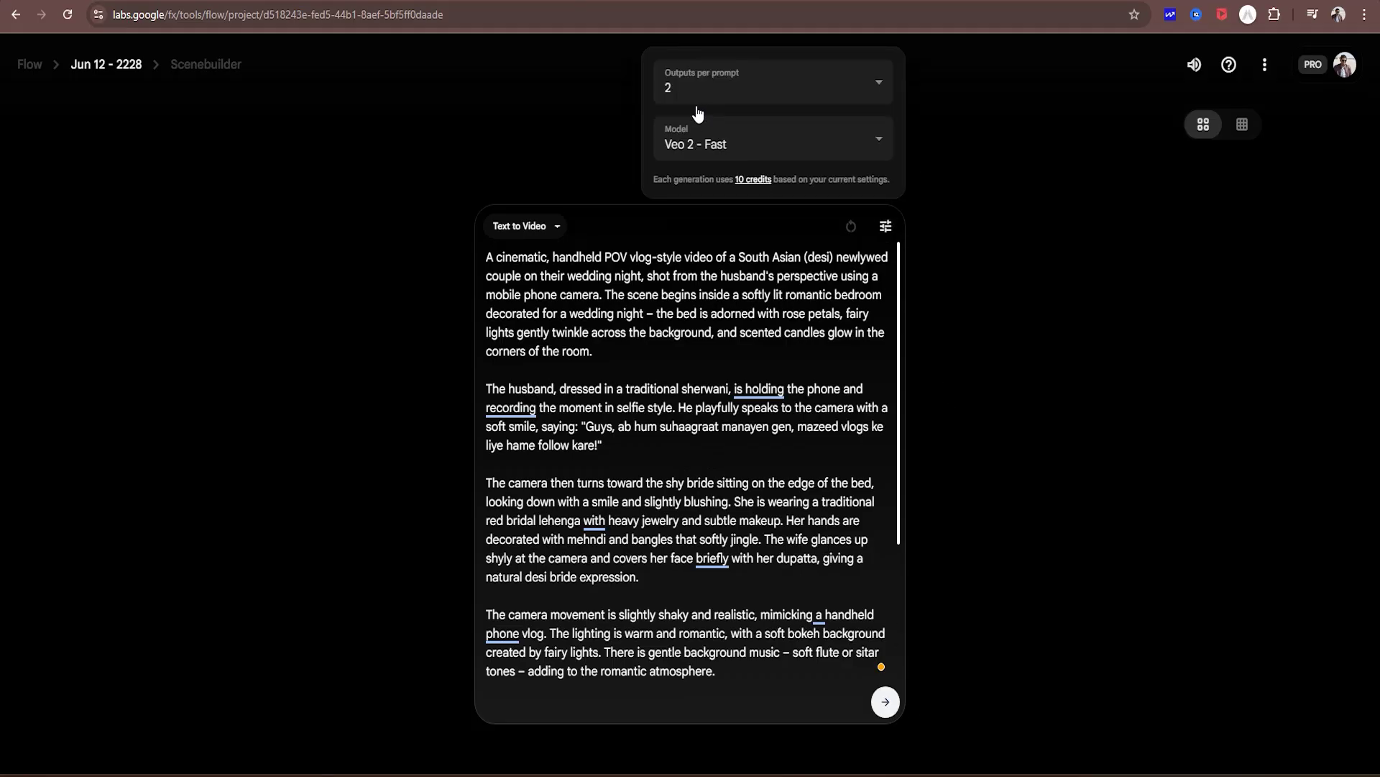
left_click(731, 85)
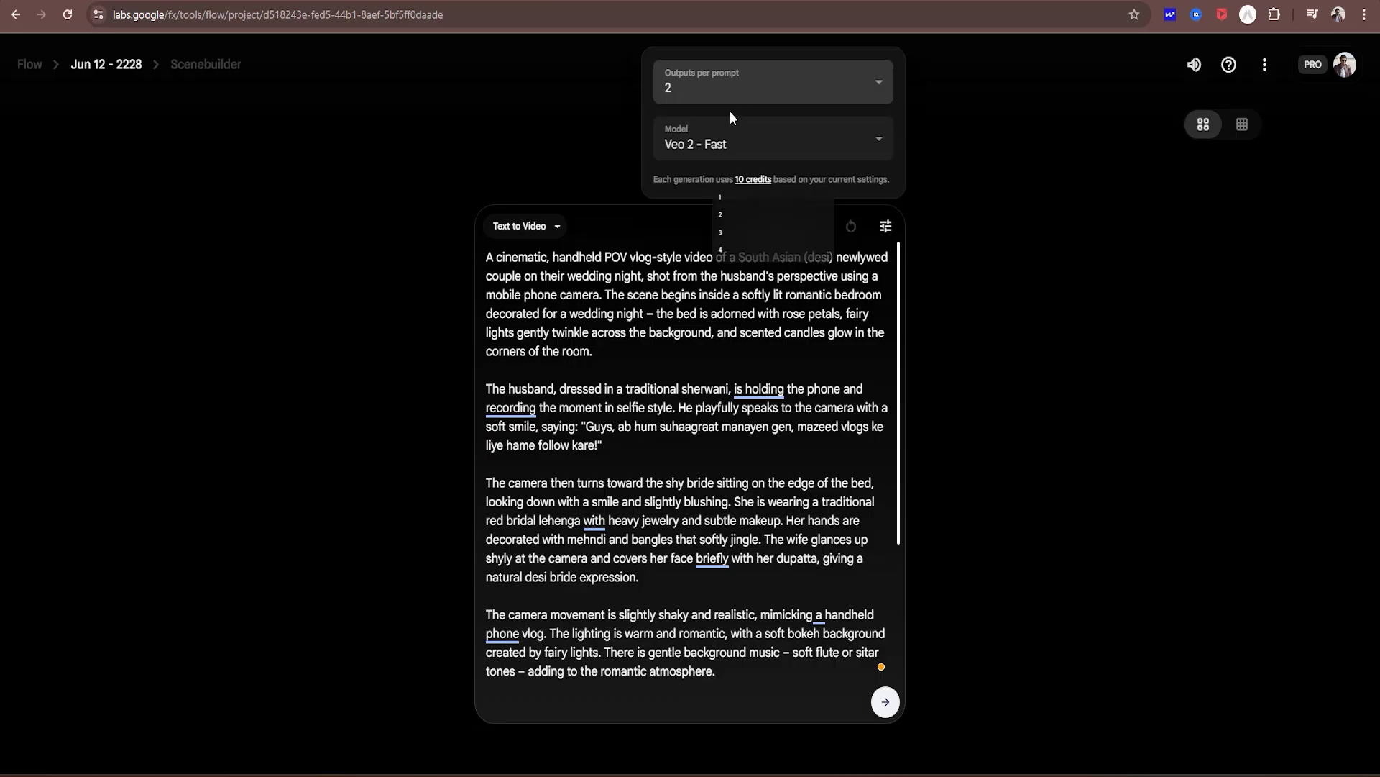
left_click(704, 136)
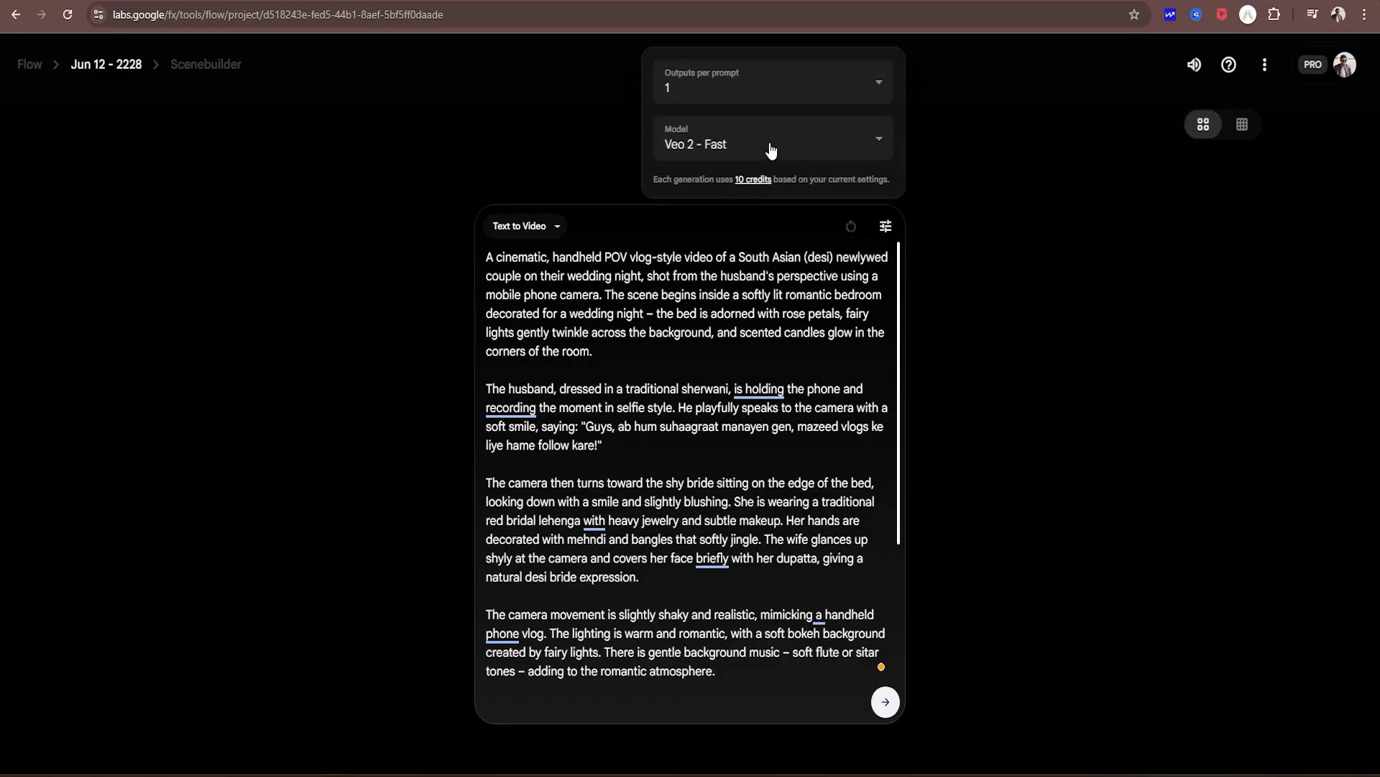
- Try Veo 3 - Fast (Text to Video) as the generation model and switch it to Veo 3 - Quality
left_click(698, 144)
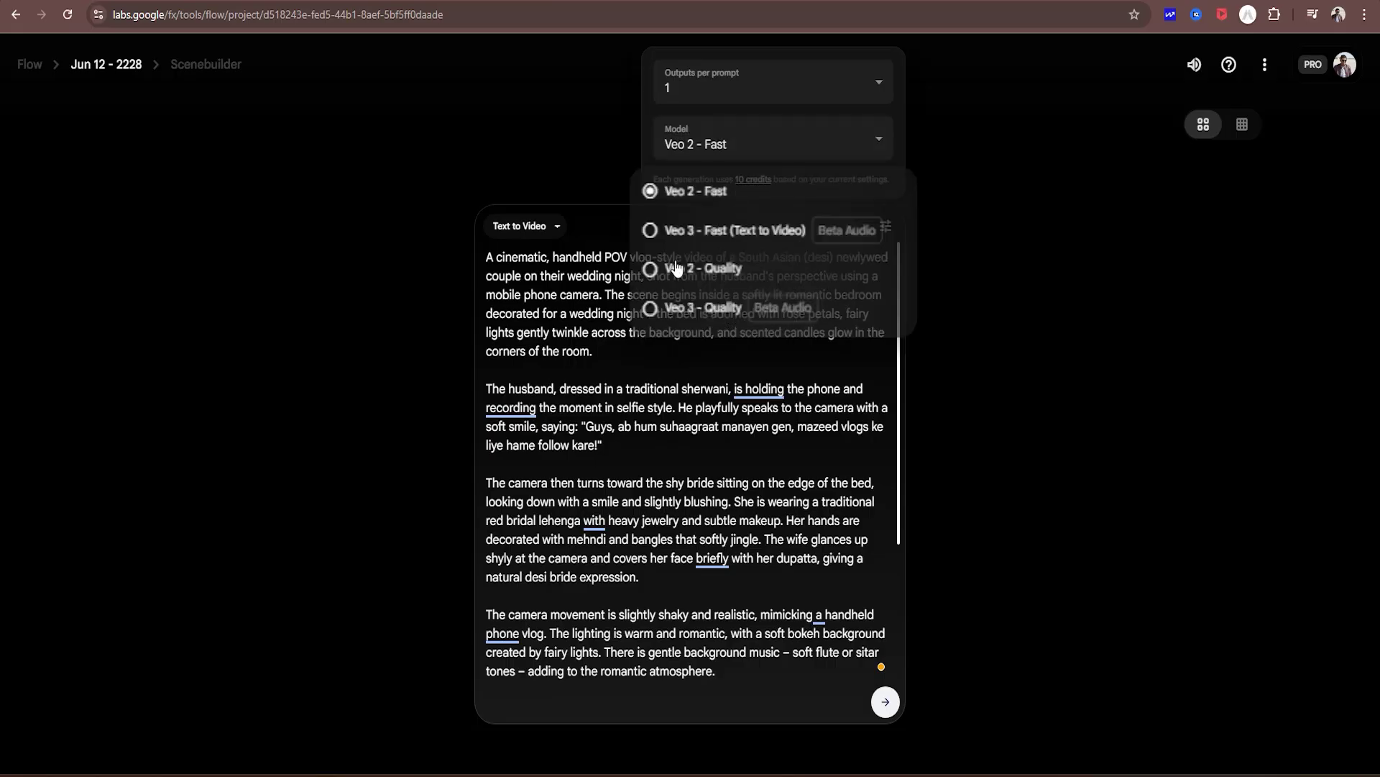
left_click(735, 230)
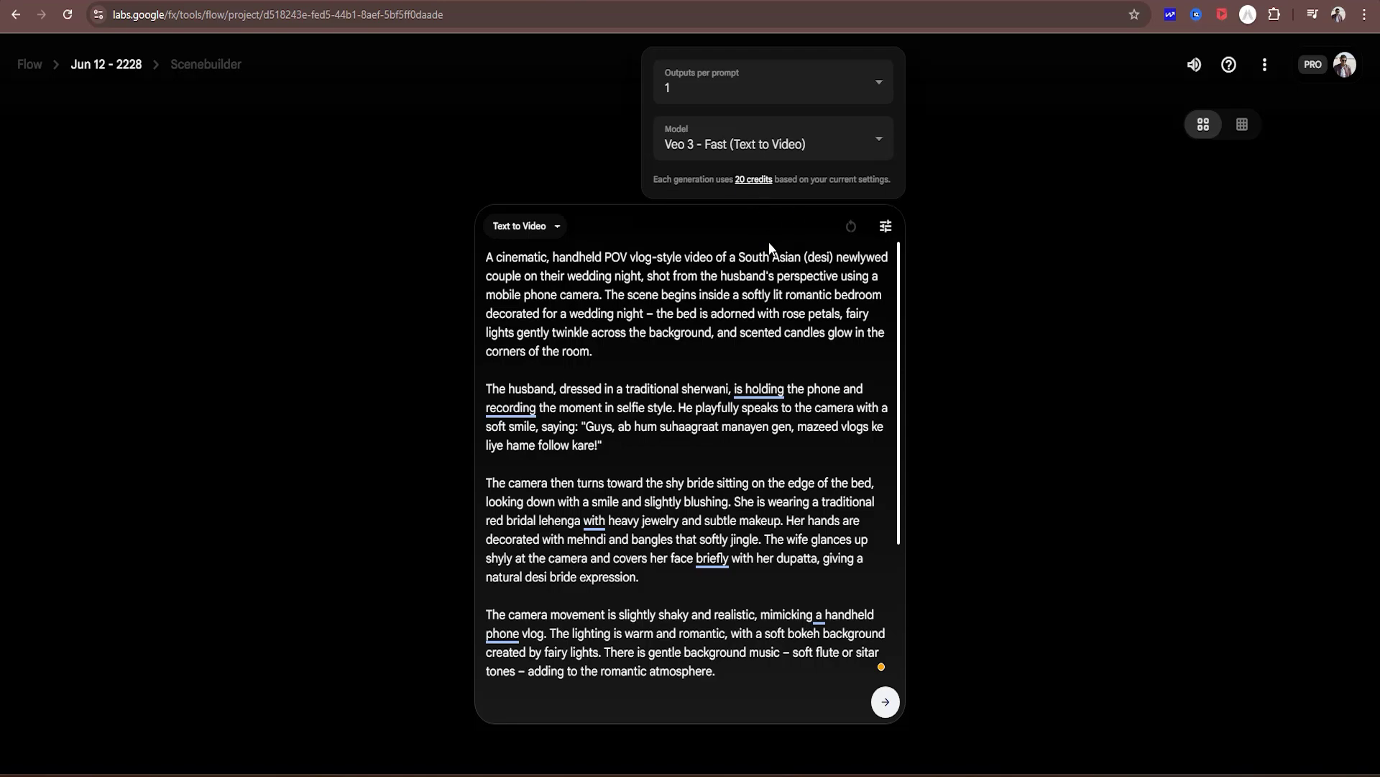
left_click(767, 143)
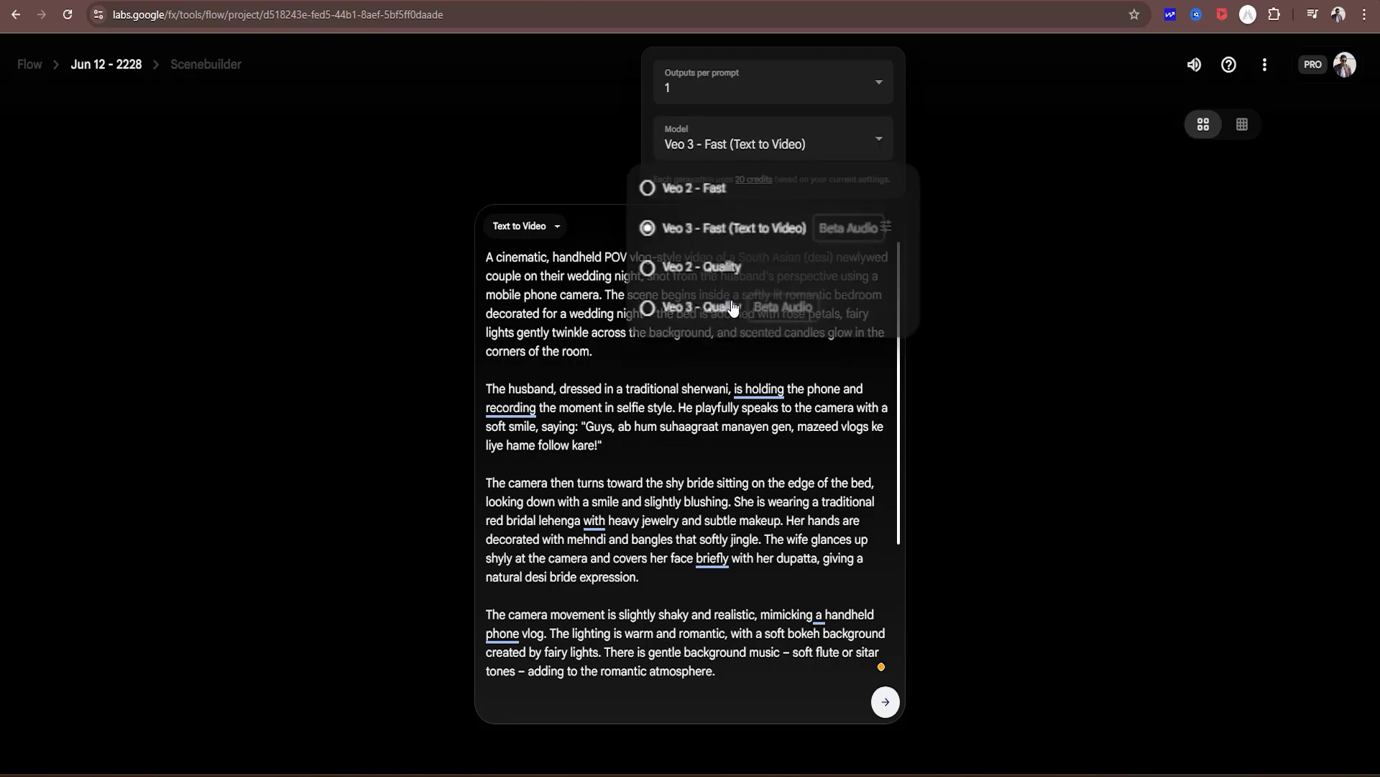
left_click(696, 309)
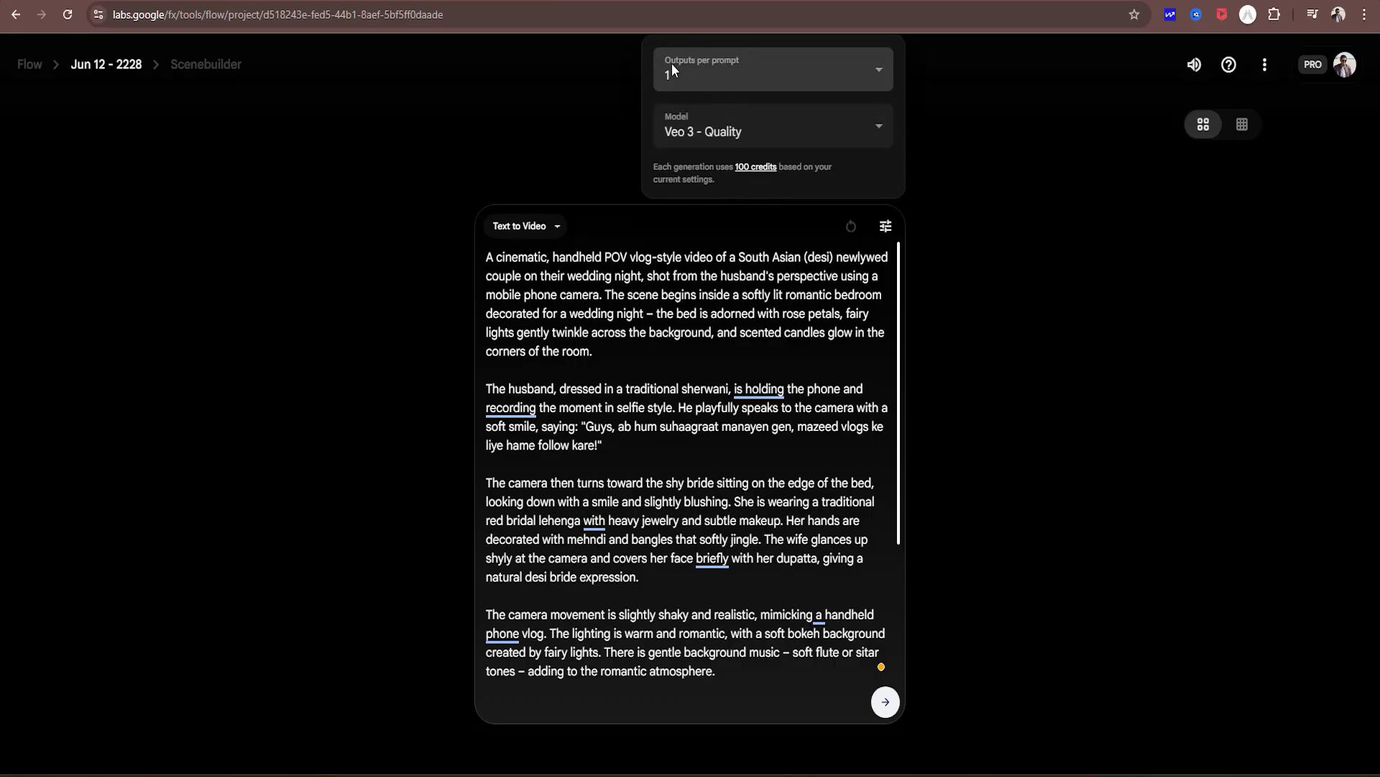
- Set the generation model to Veo 3 - Fast (Text to Video), review the outputs-per-prompt choices, and close the generation settings
left_click(718, 124)
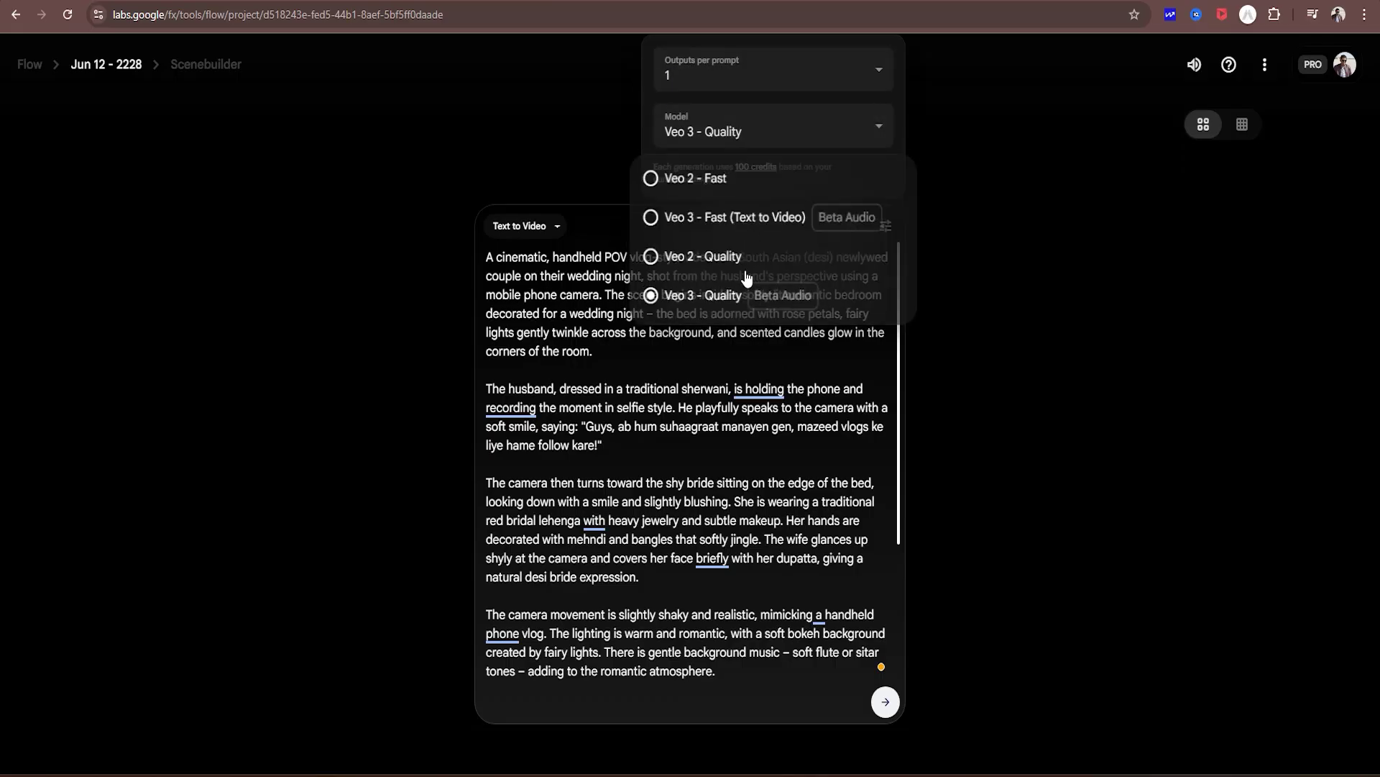
left_click(752, 225)
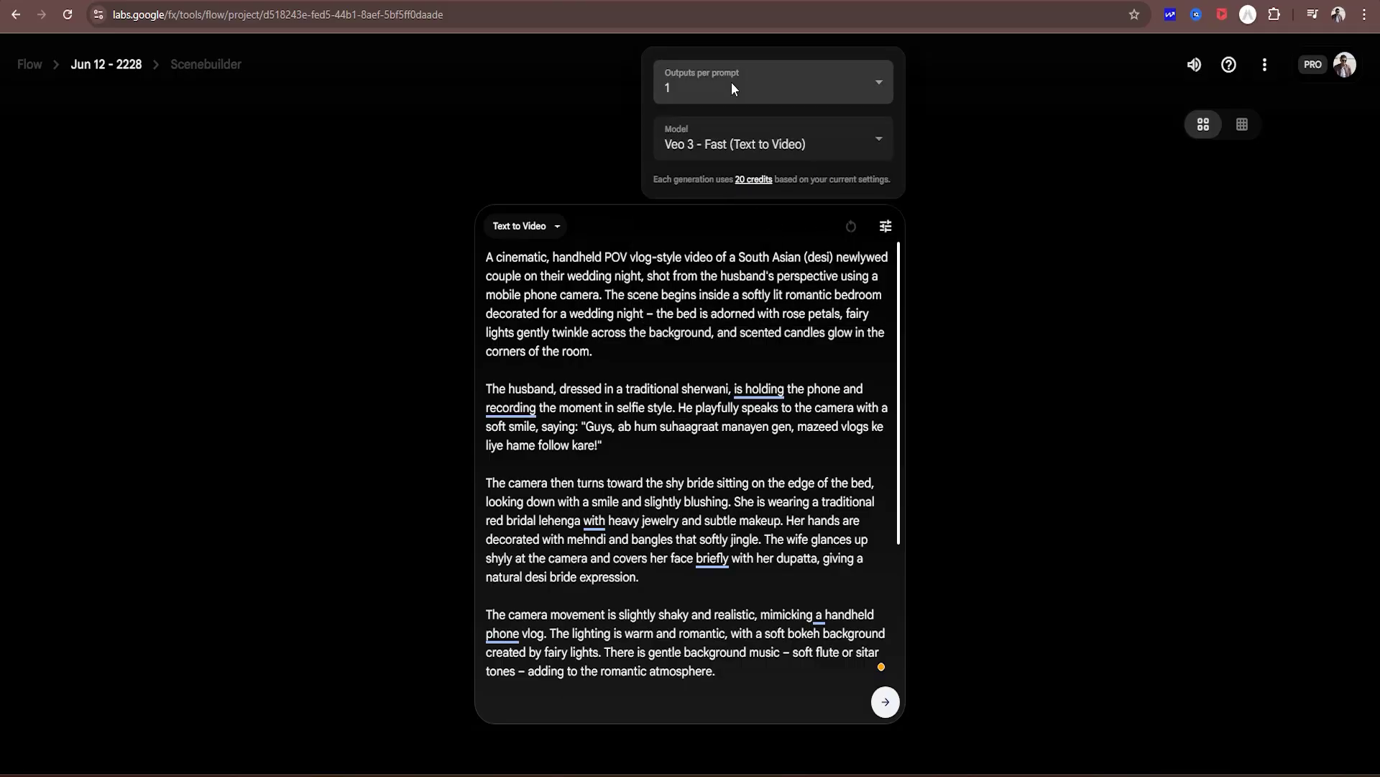
left_click(749, 93)
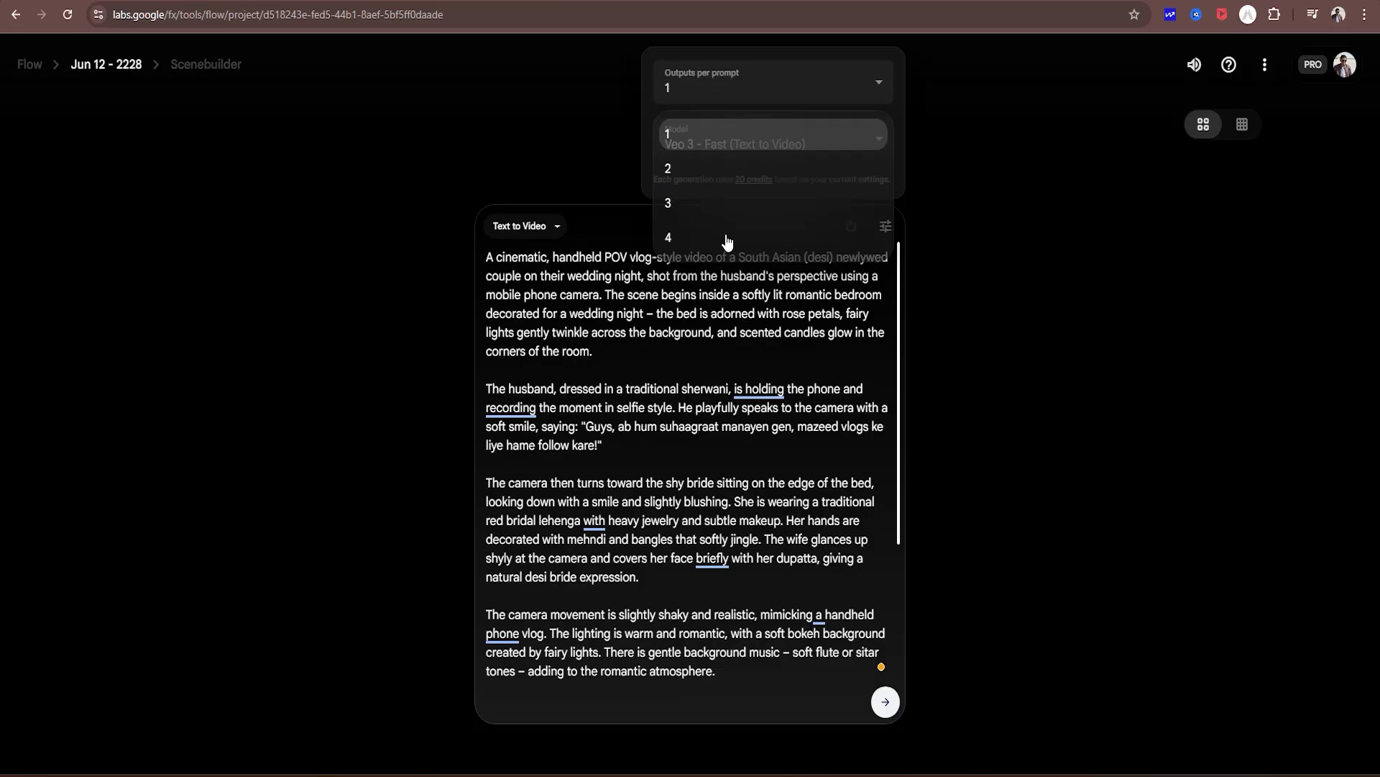
left_click(805, 81)
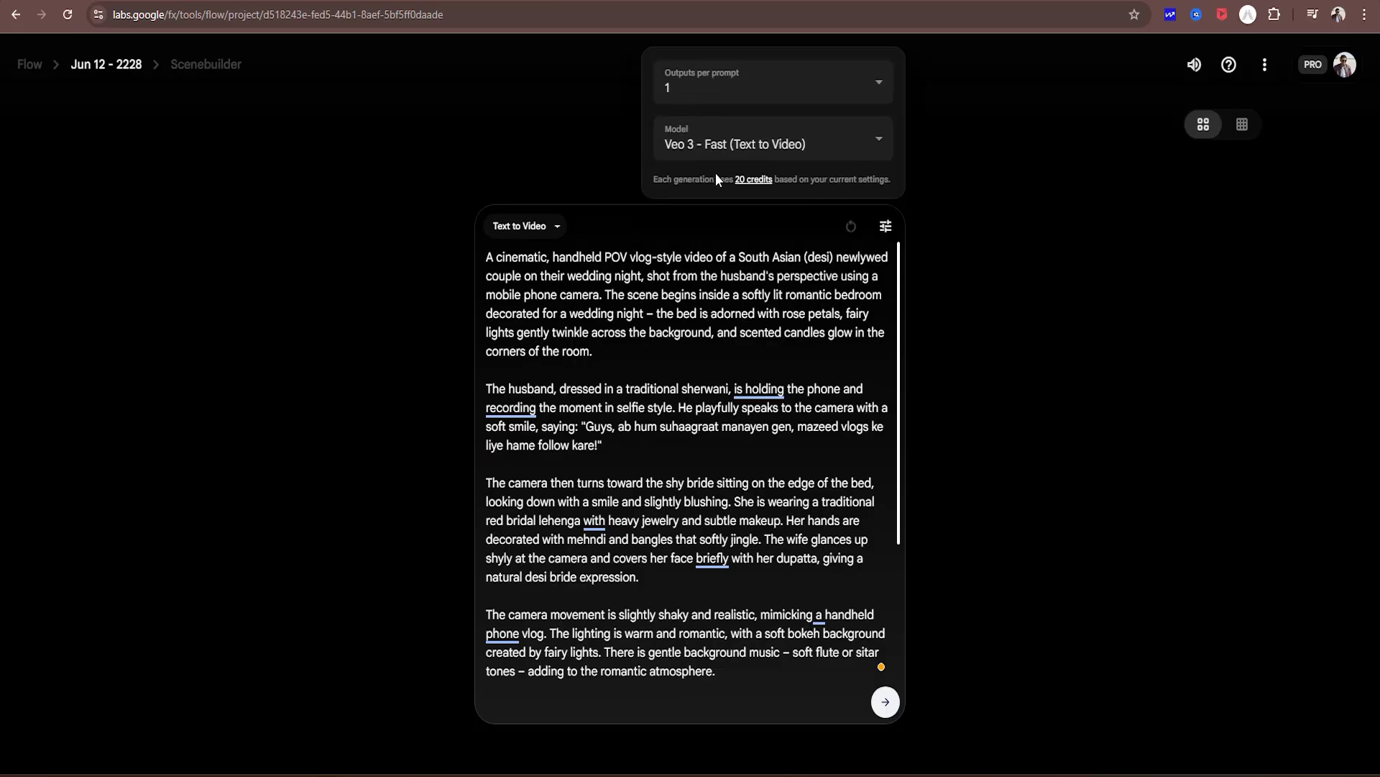
left_click(1166, 71)
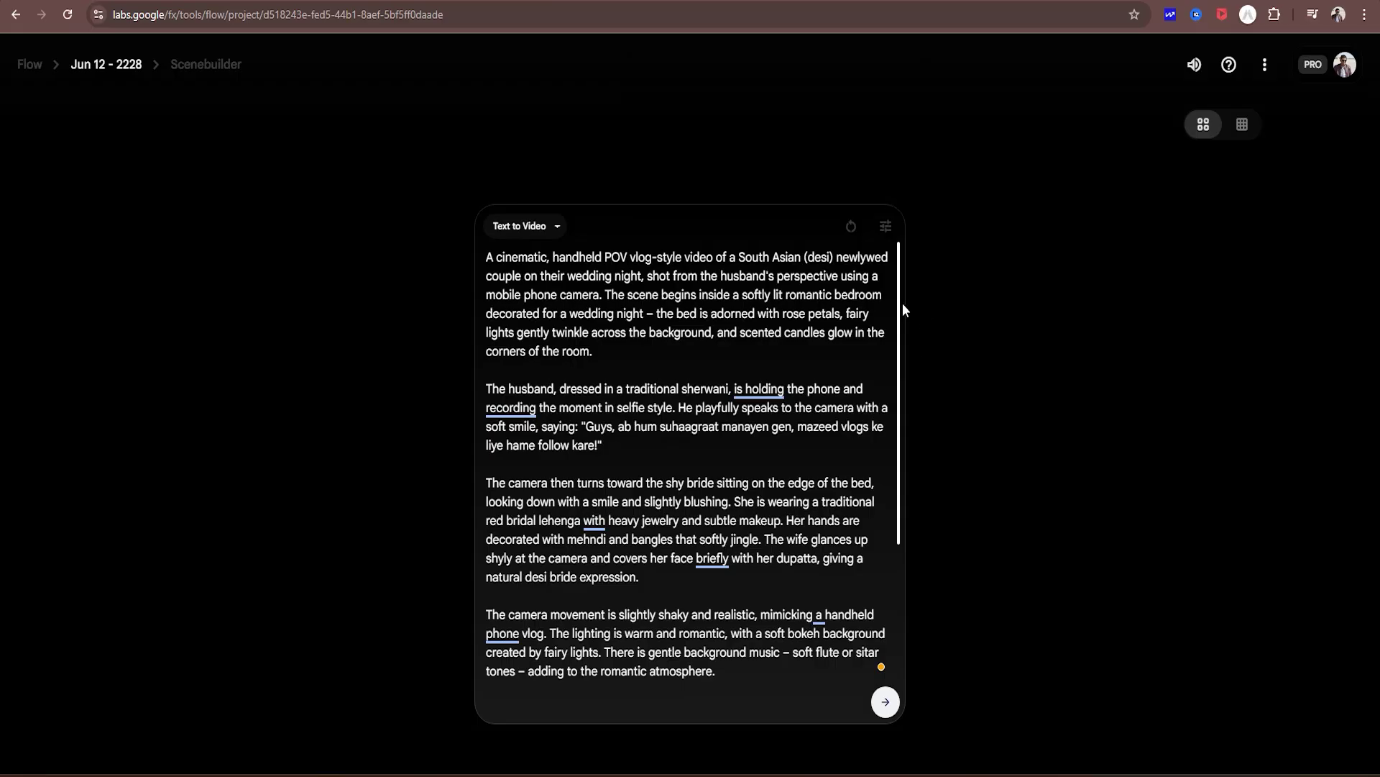
- Review the rest of the wedding-night vlog prompt through to its last paragraph and submit it to generate the video
left_click_drag(898, 304, 899, 445)
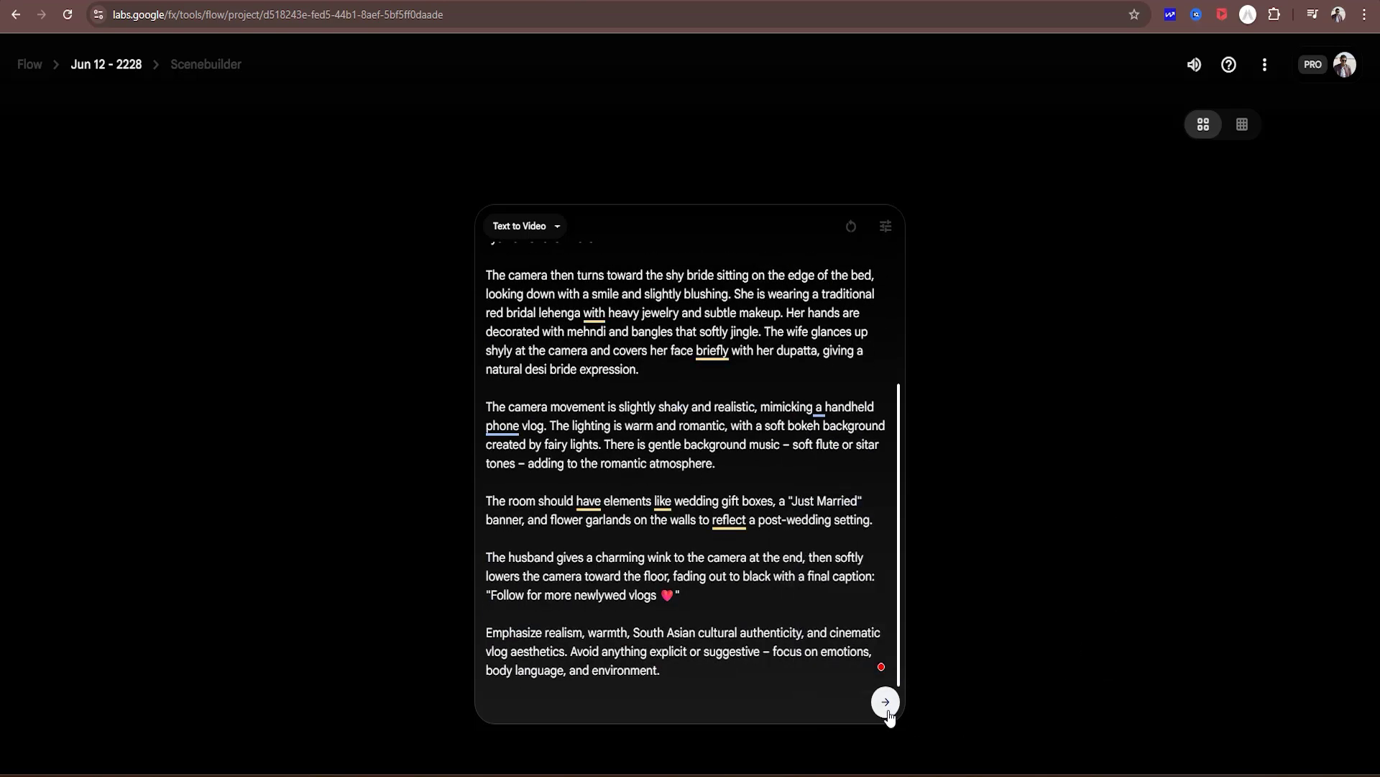
left_click(888, 714)
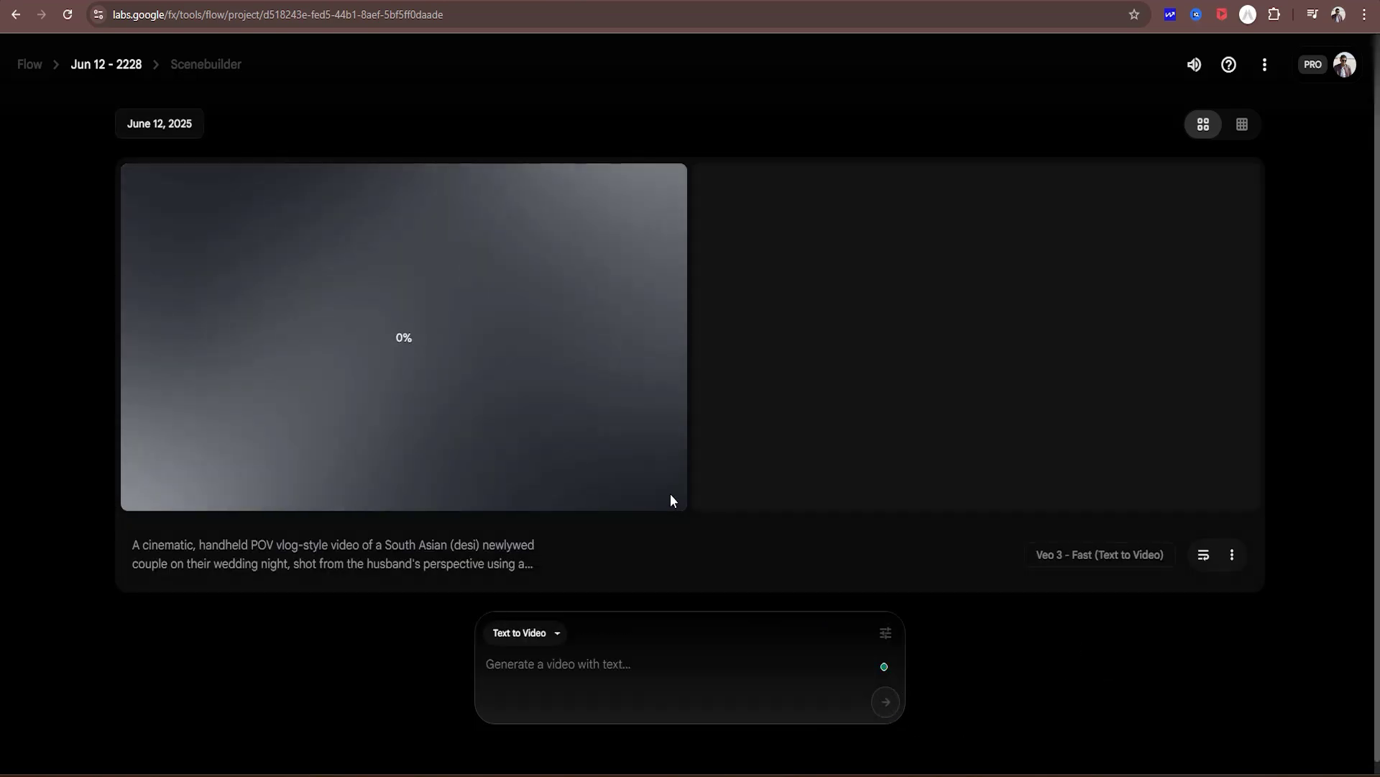